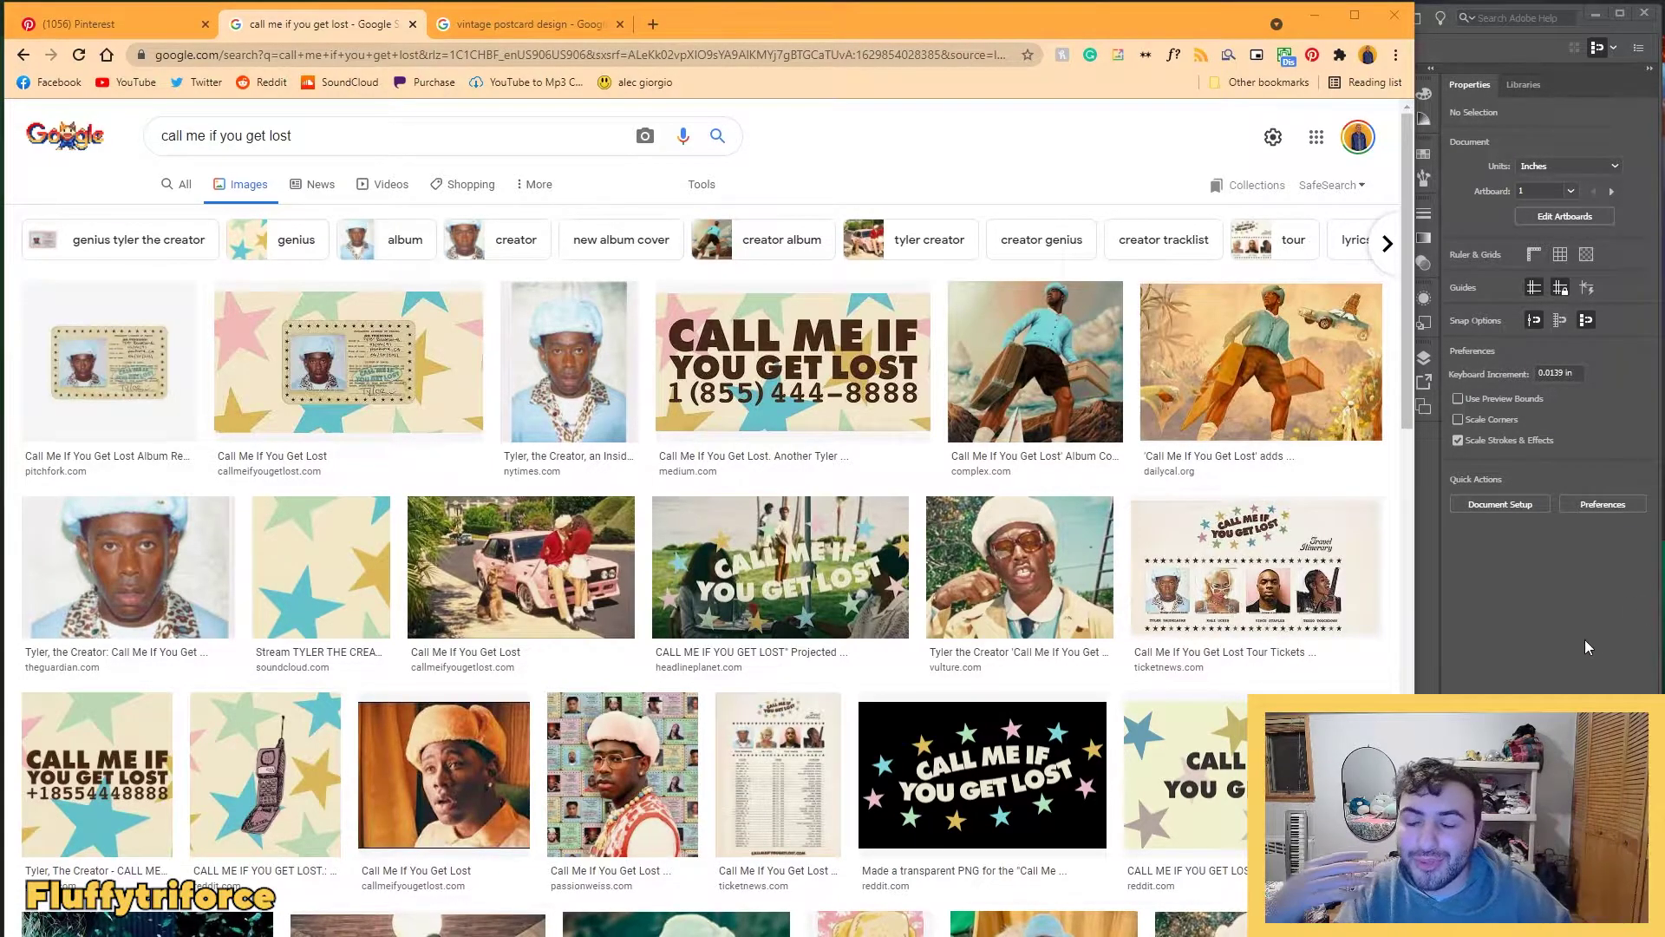
Step: Browse the "call me if you get lost" image results, previewing the album merchandise box picture for style reference
scroll(1249, 564, down, 2)
scroll(1057, 828, down, 5)
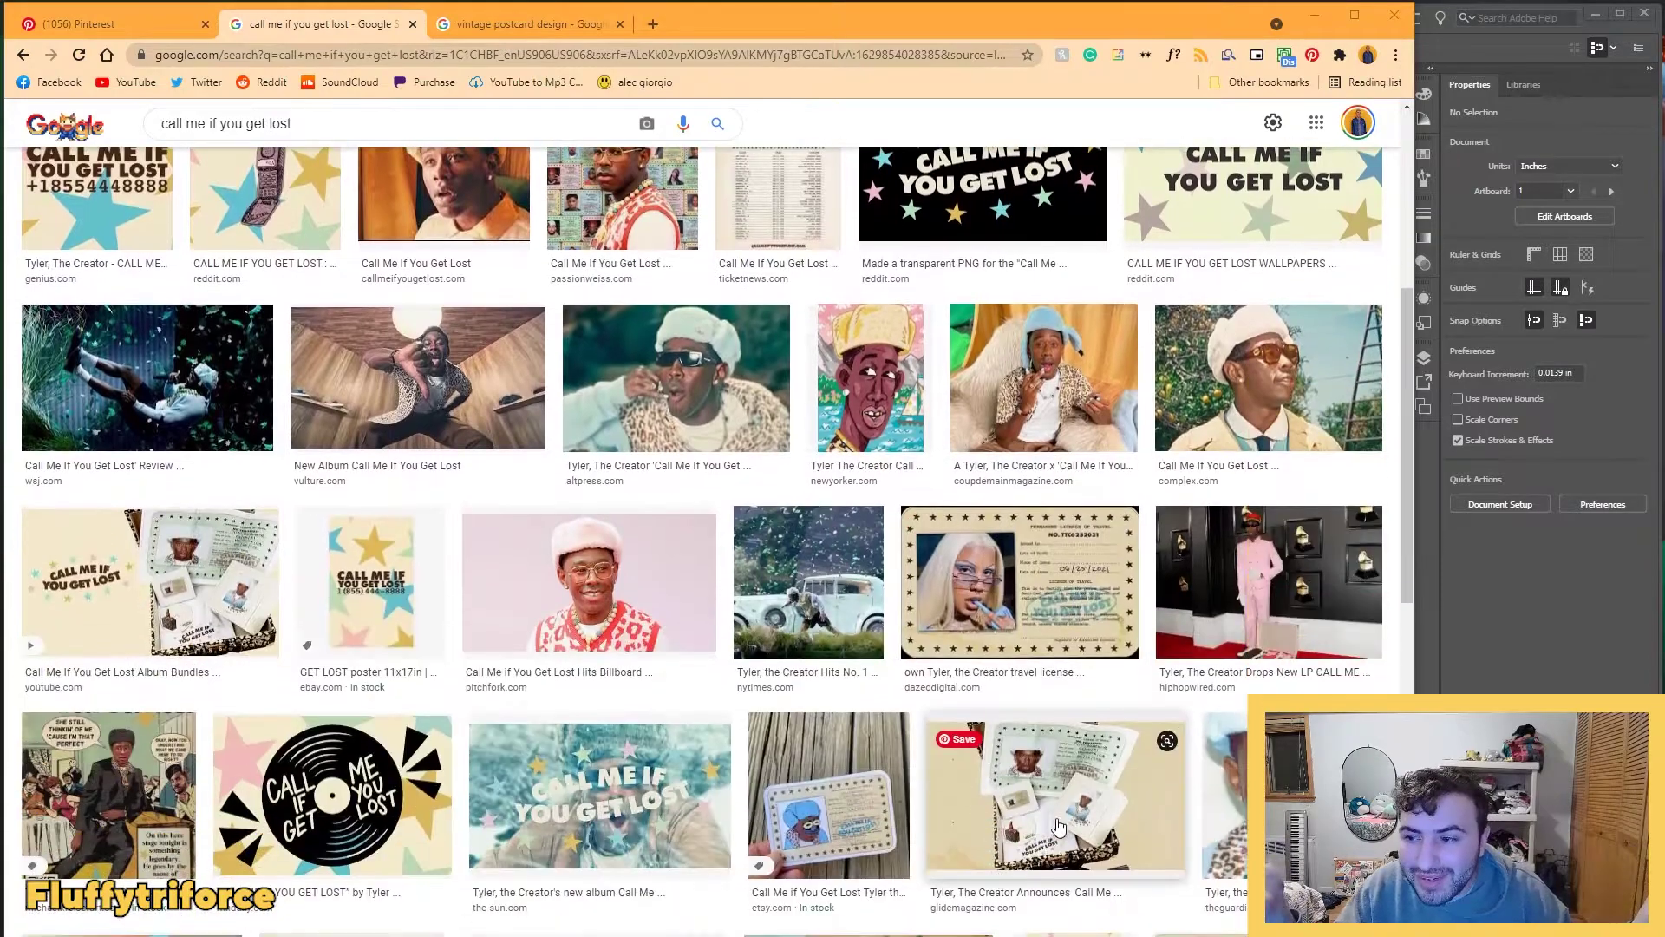
click(1057, 828)
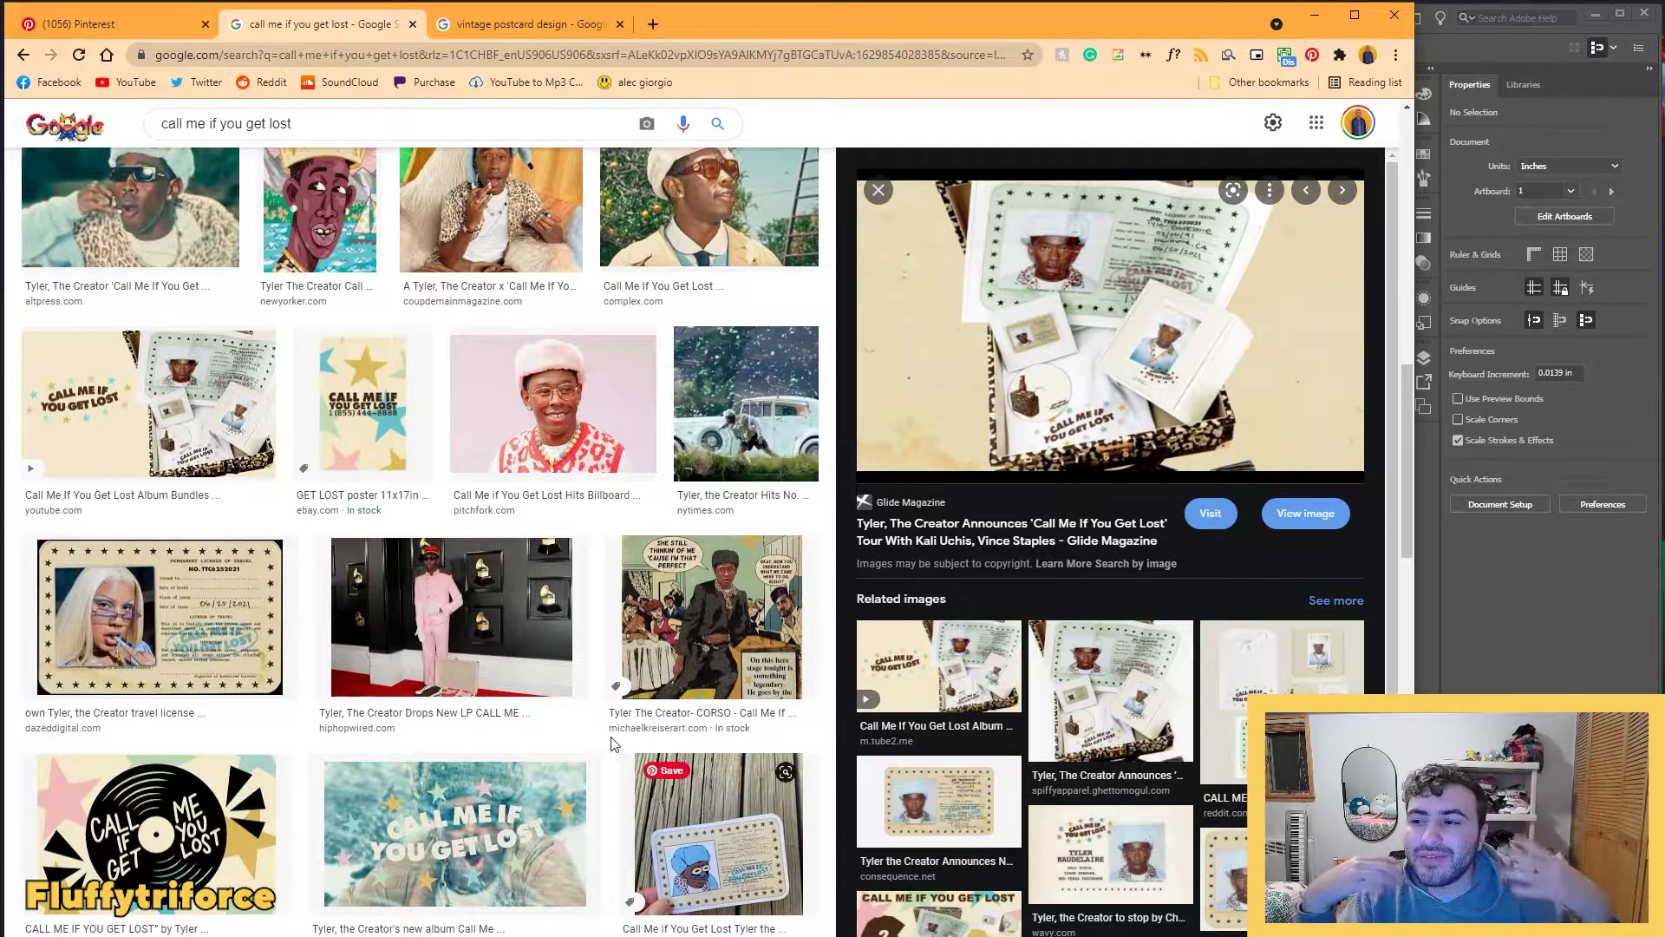
scroll(615, 745, down, 6)
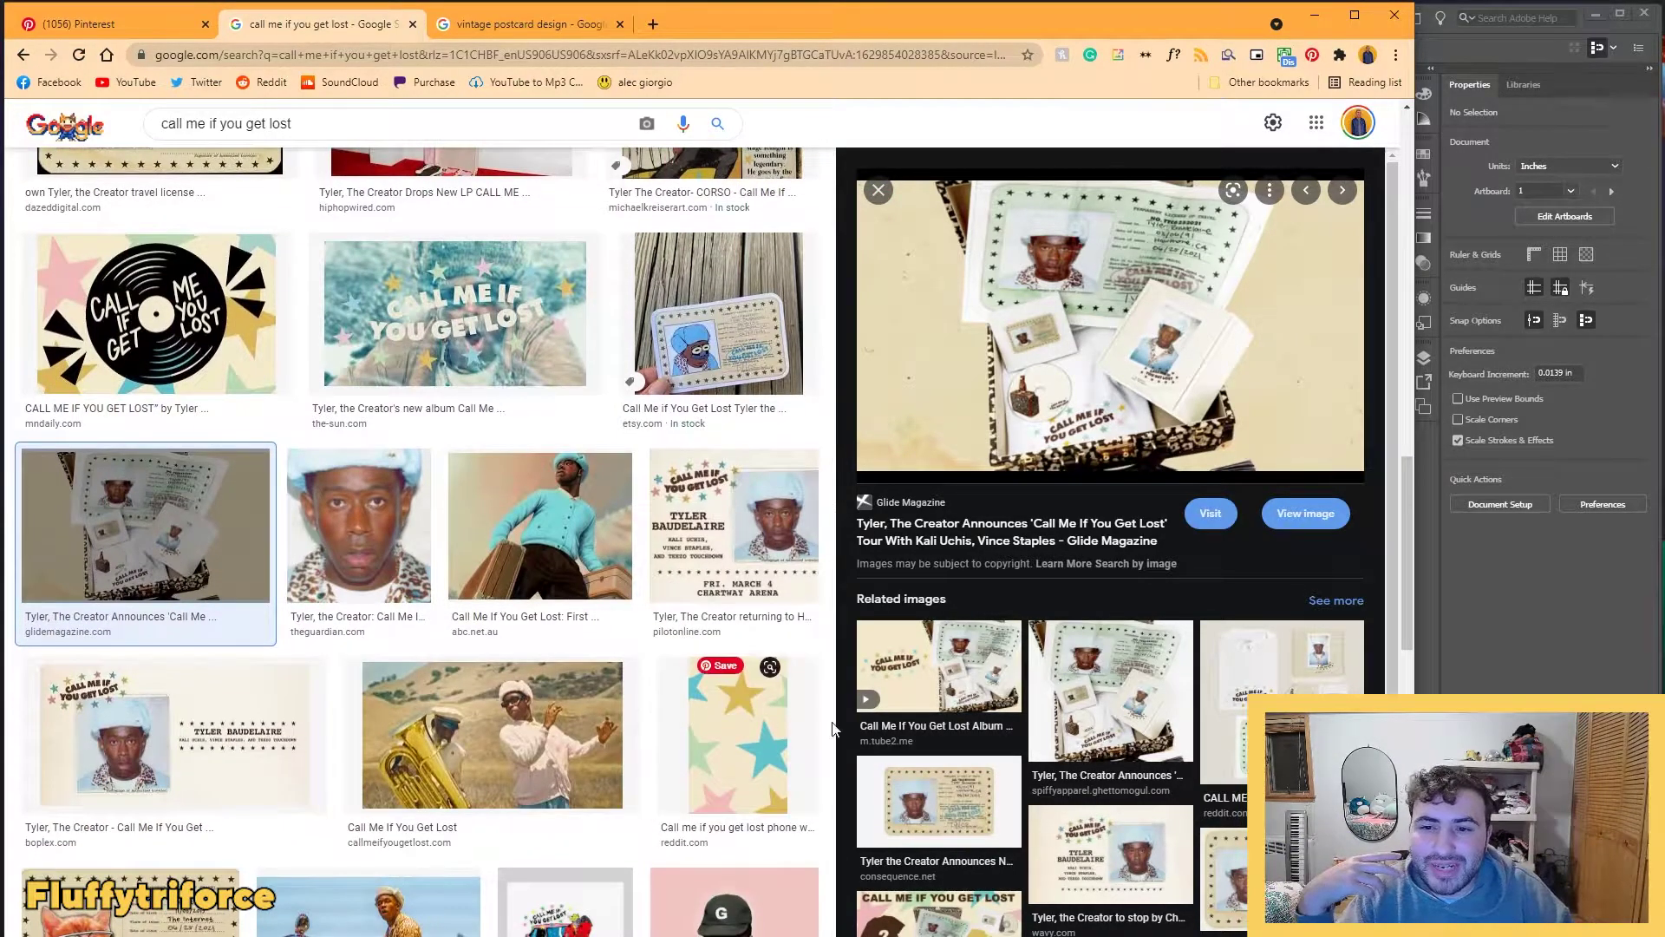
scroll(825, 726, down, 3)
scroll(841, 723, down, 2)
scroll(698, 374, up, 1)
scroll(694, 365, up, 10)
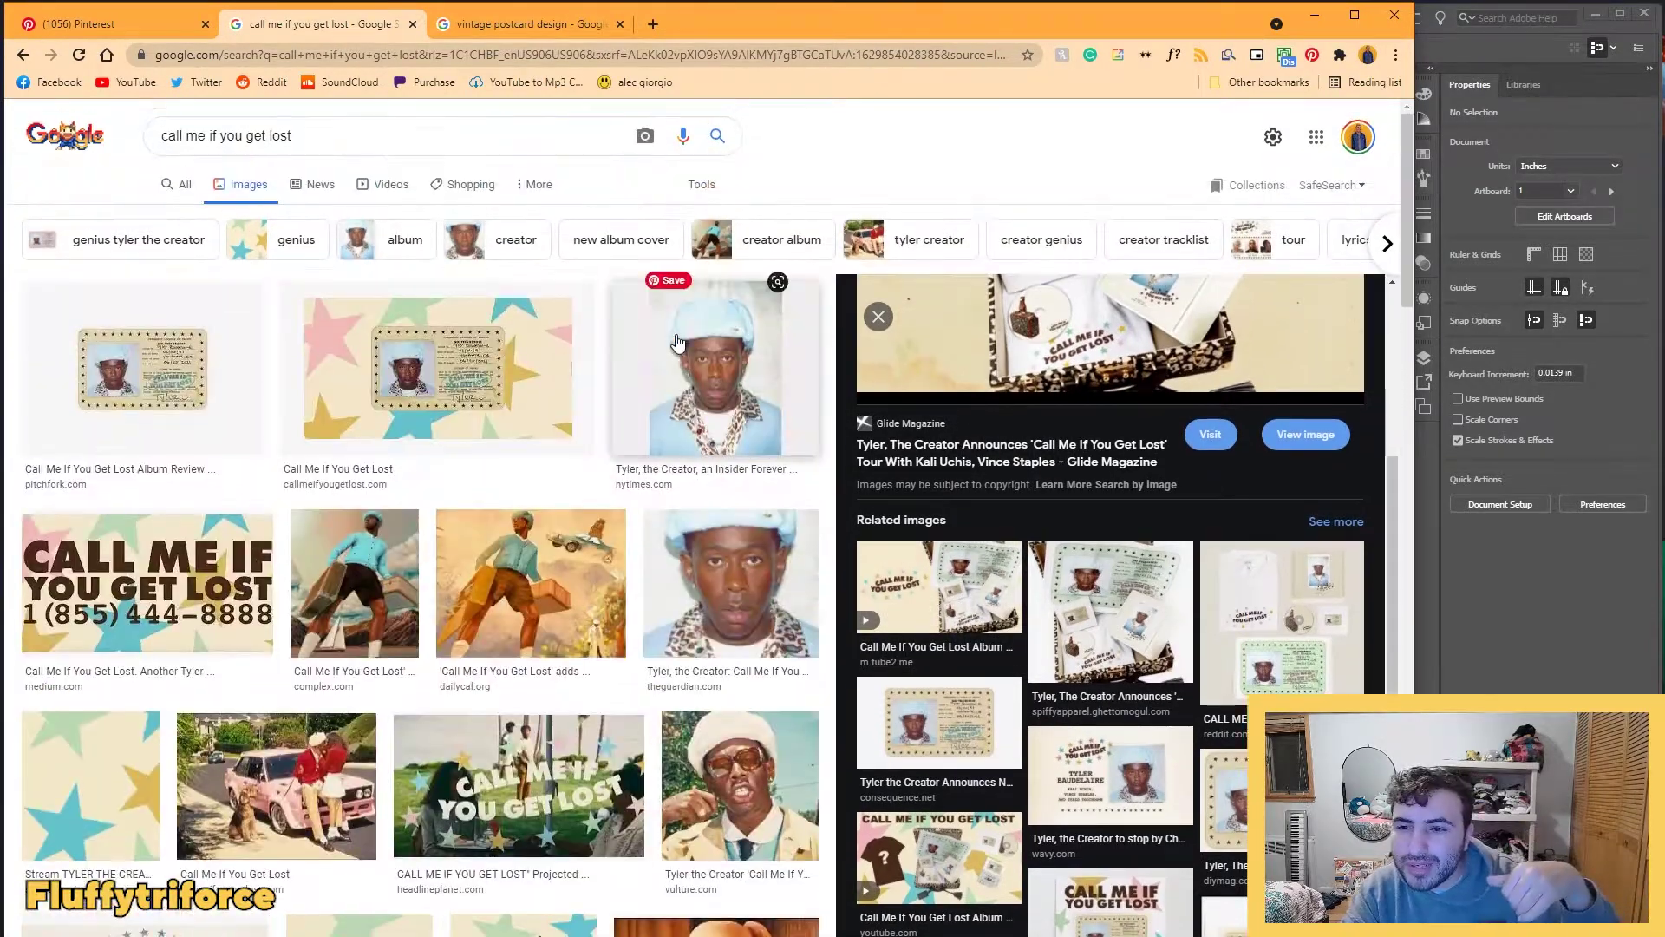
Step: Search images for "call me if you get lost lyrics" and examine the Sir Baudelaire lyrics page
click(555, 135)
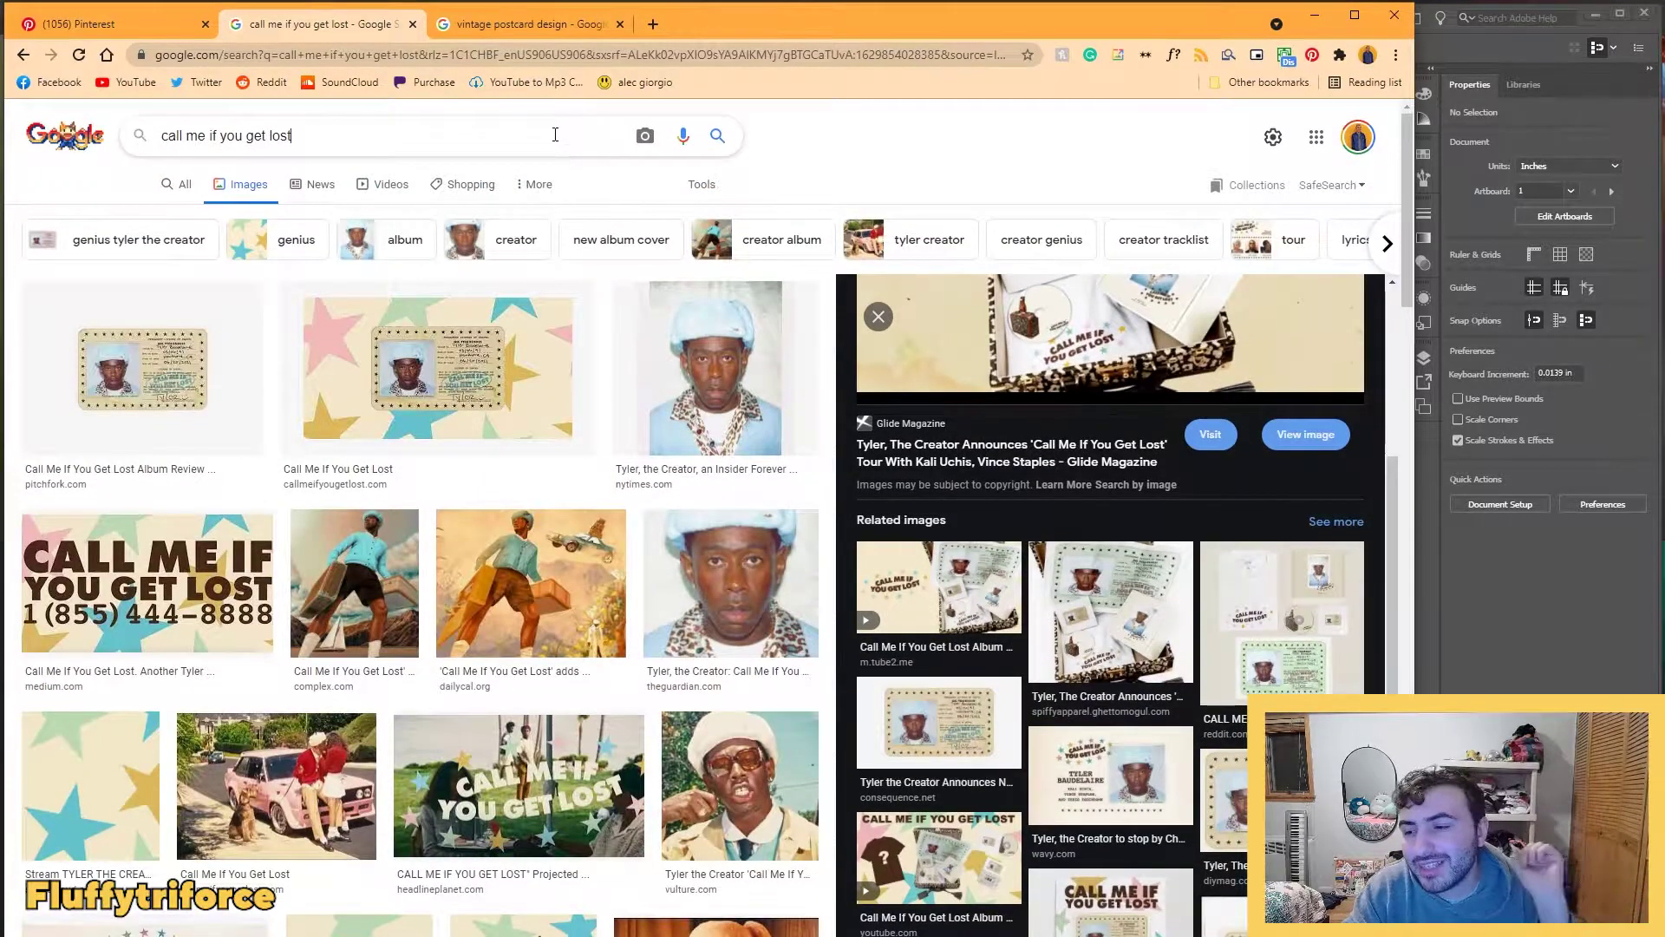
text(lyri)
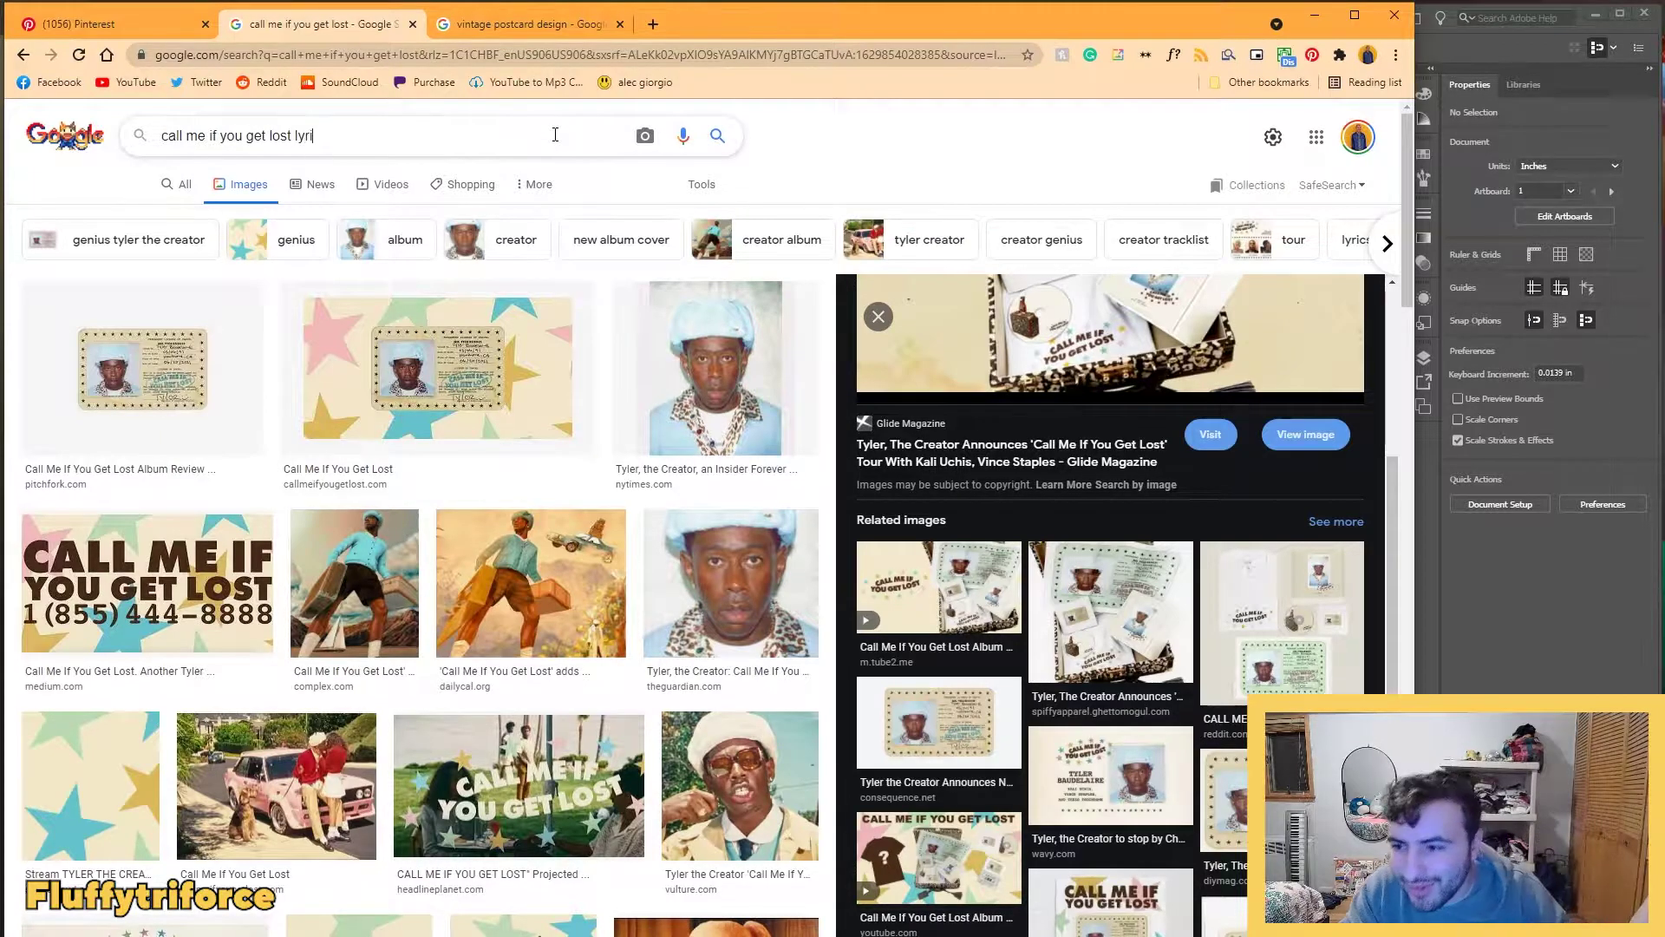
text(cs)
key(Return)
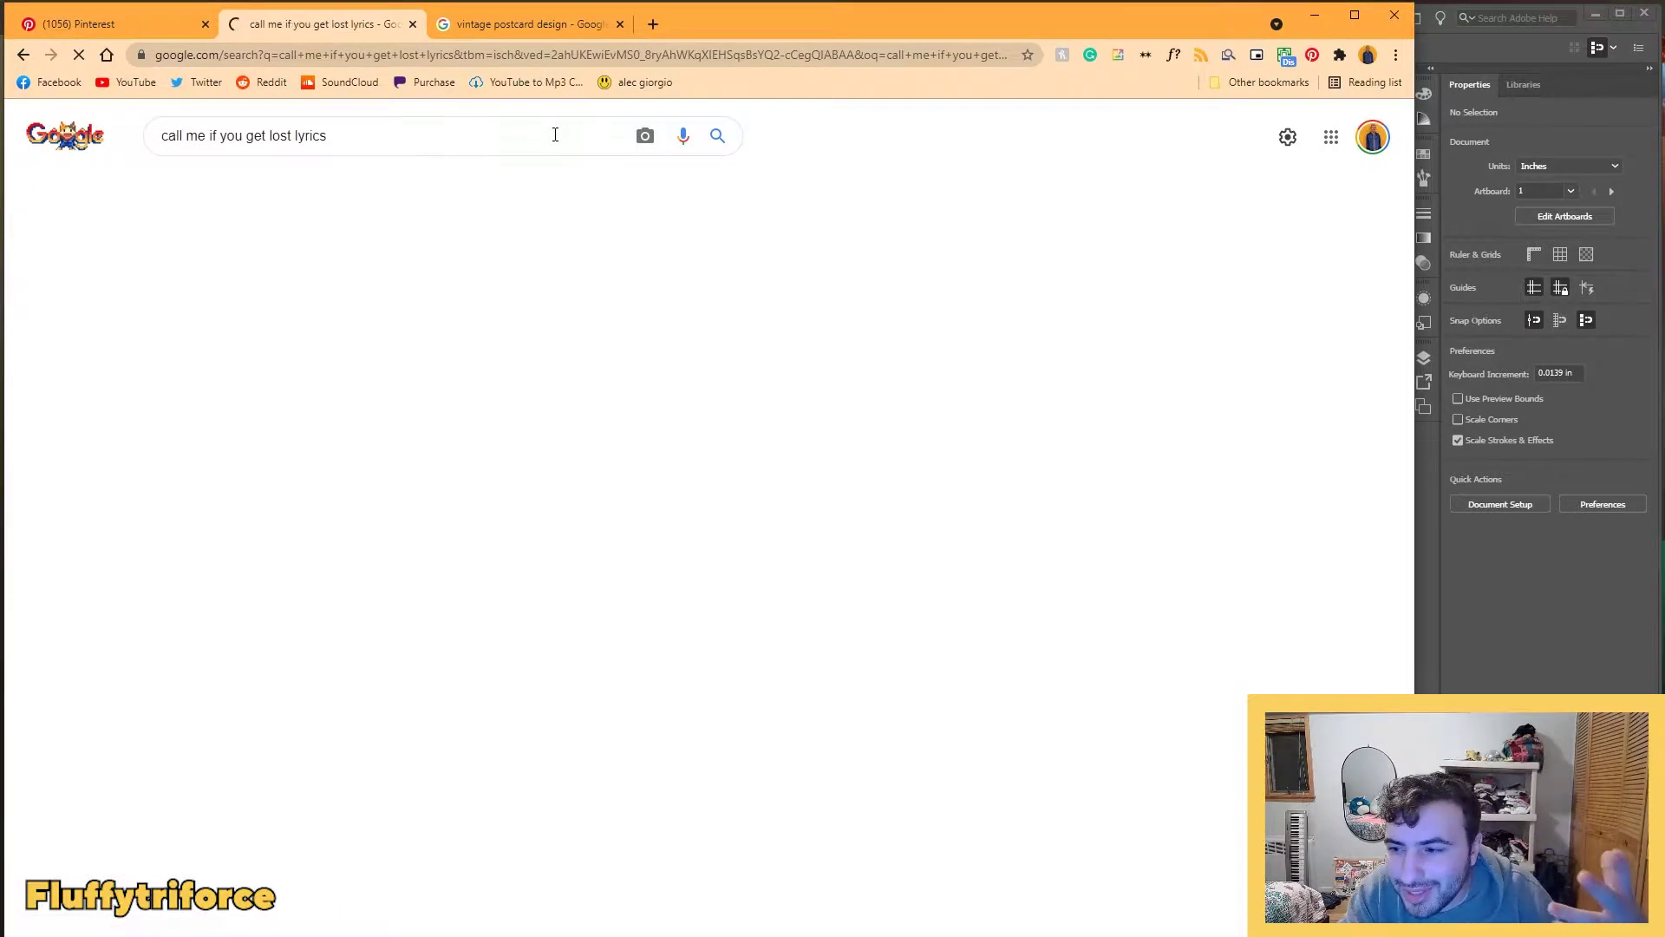
scroll(771, 713, down, 3)
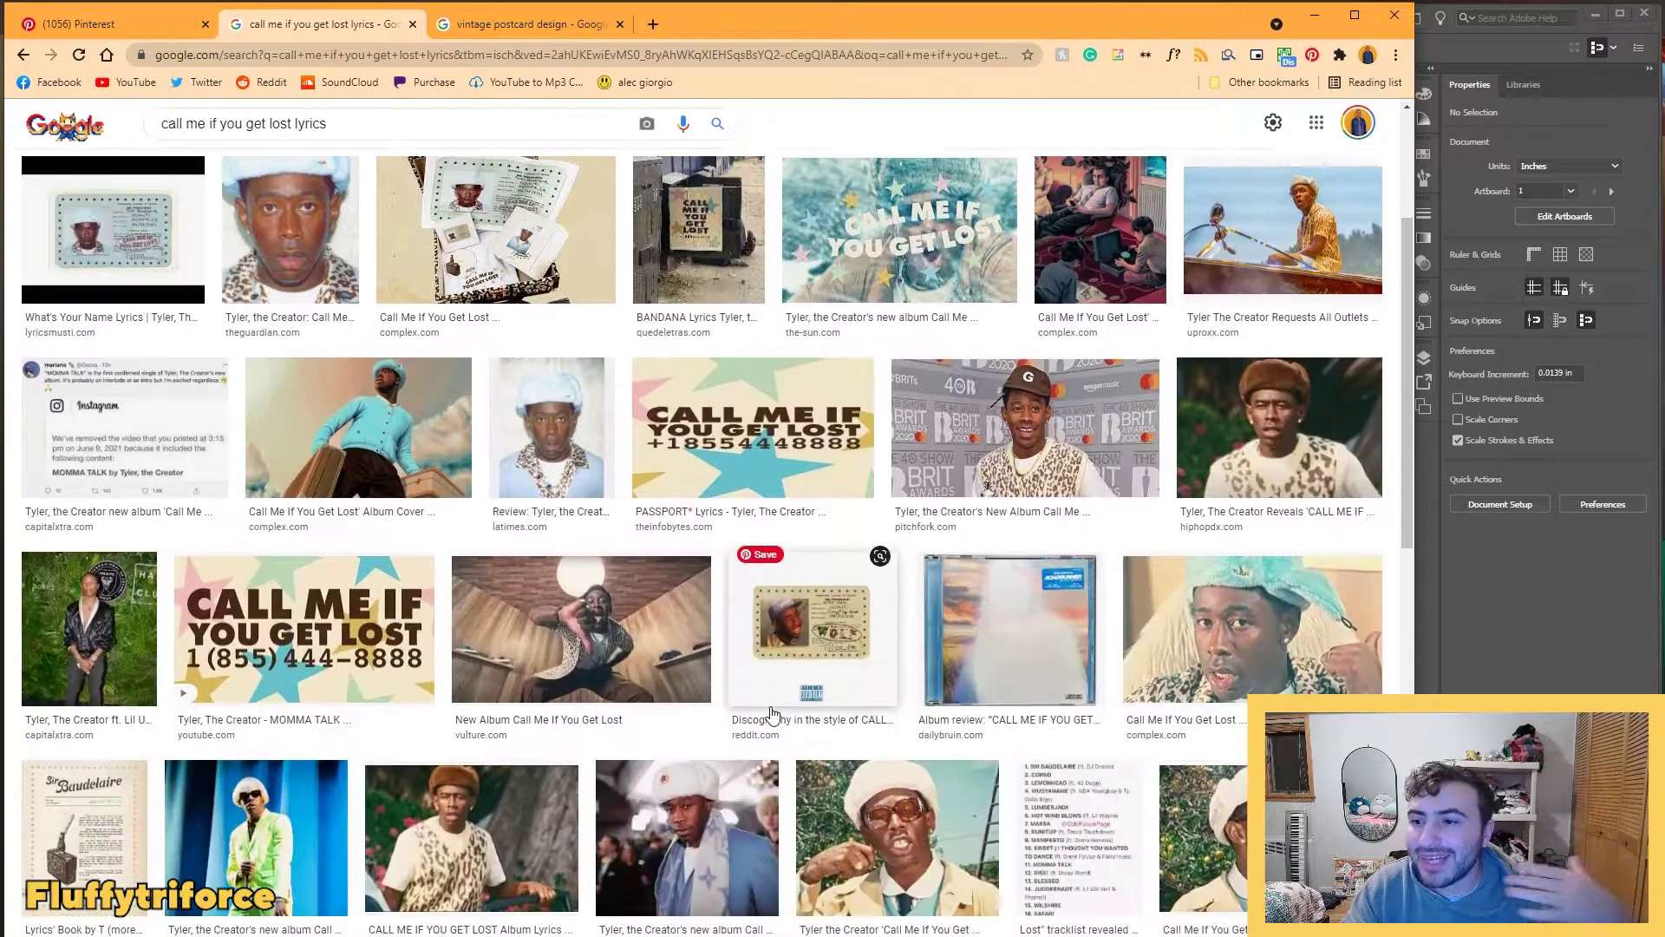
click(67, 828)
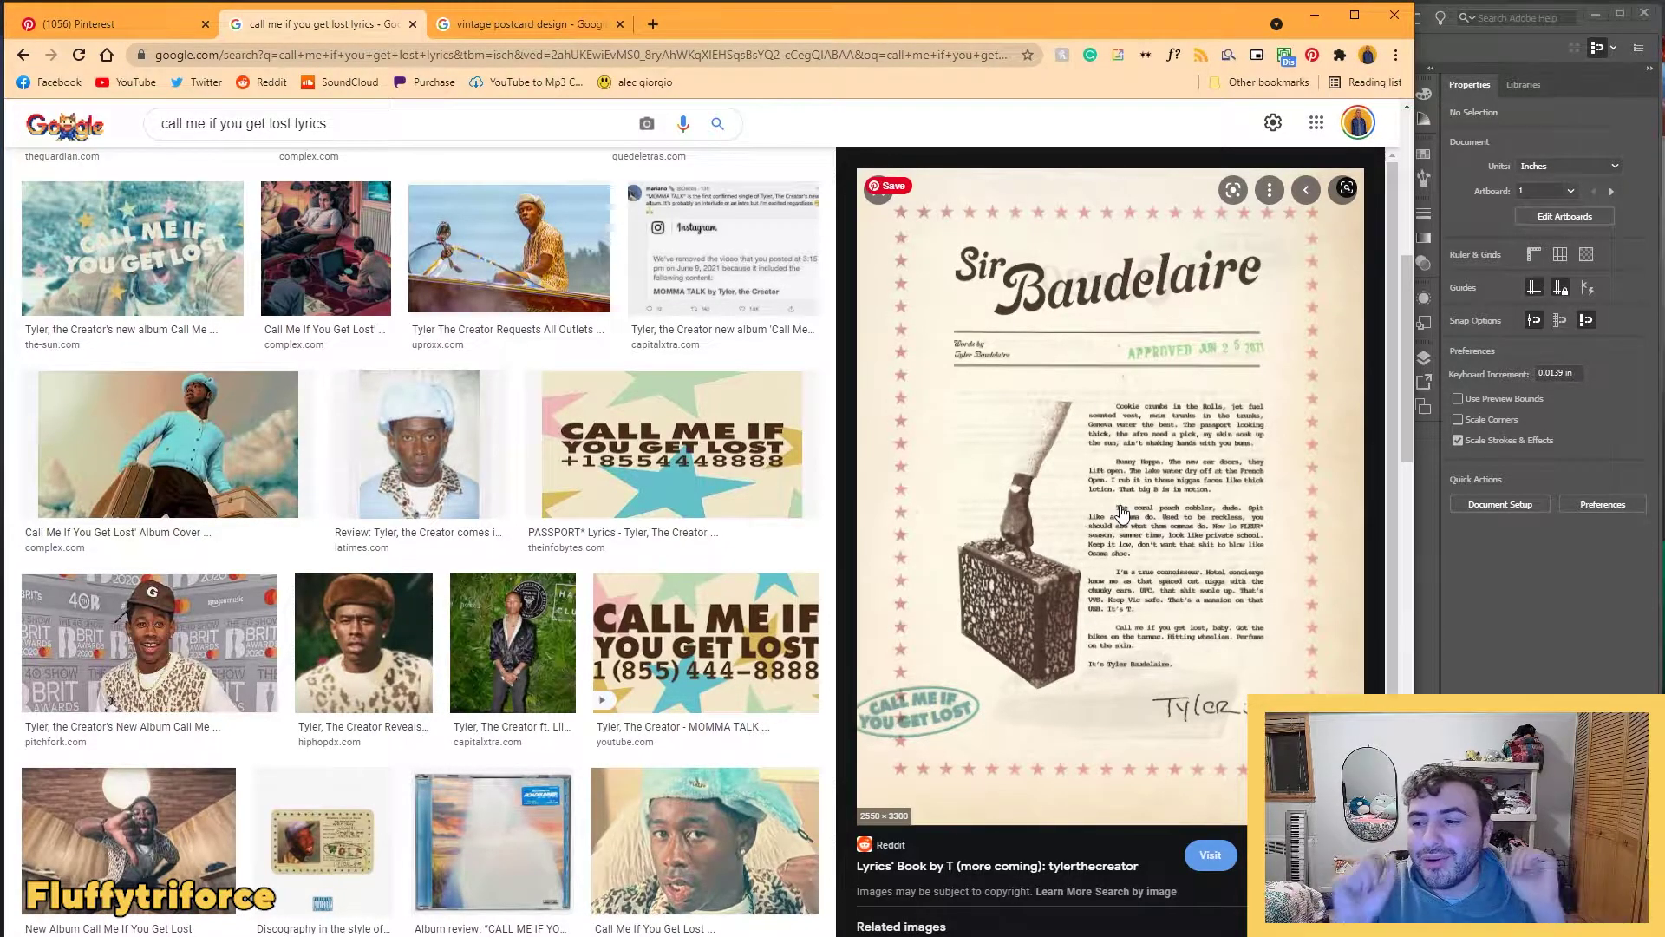
scroll(1075, 299, up, 4)
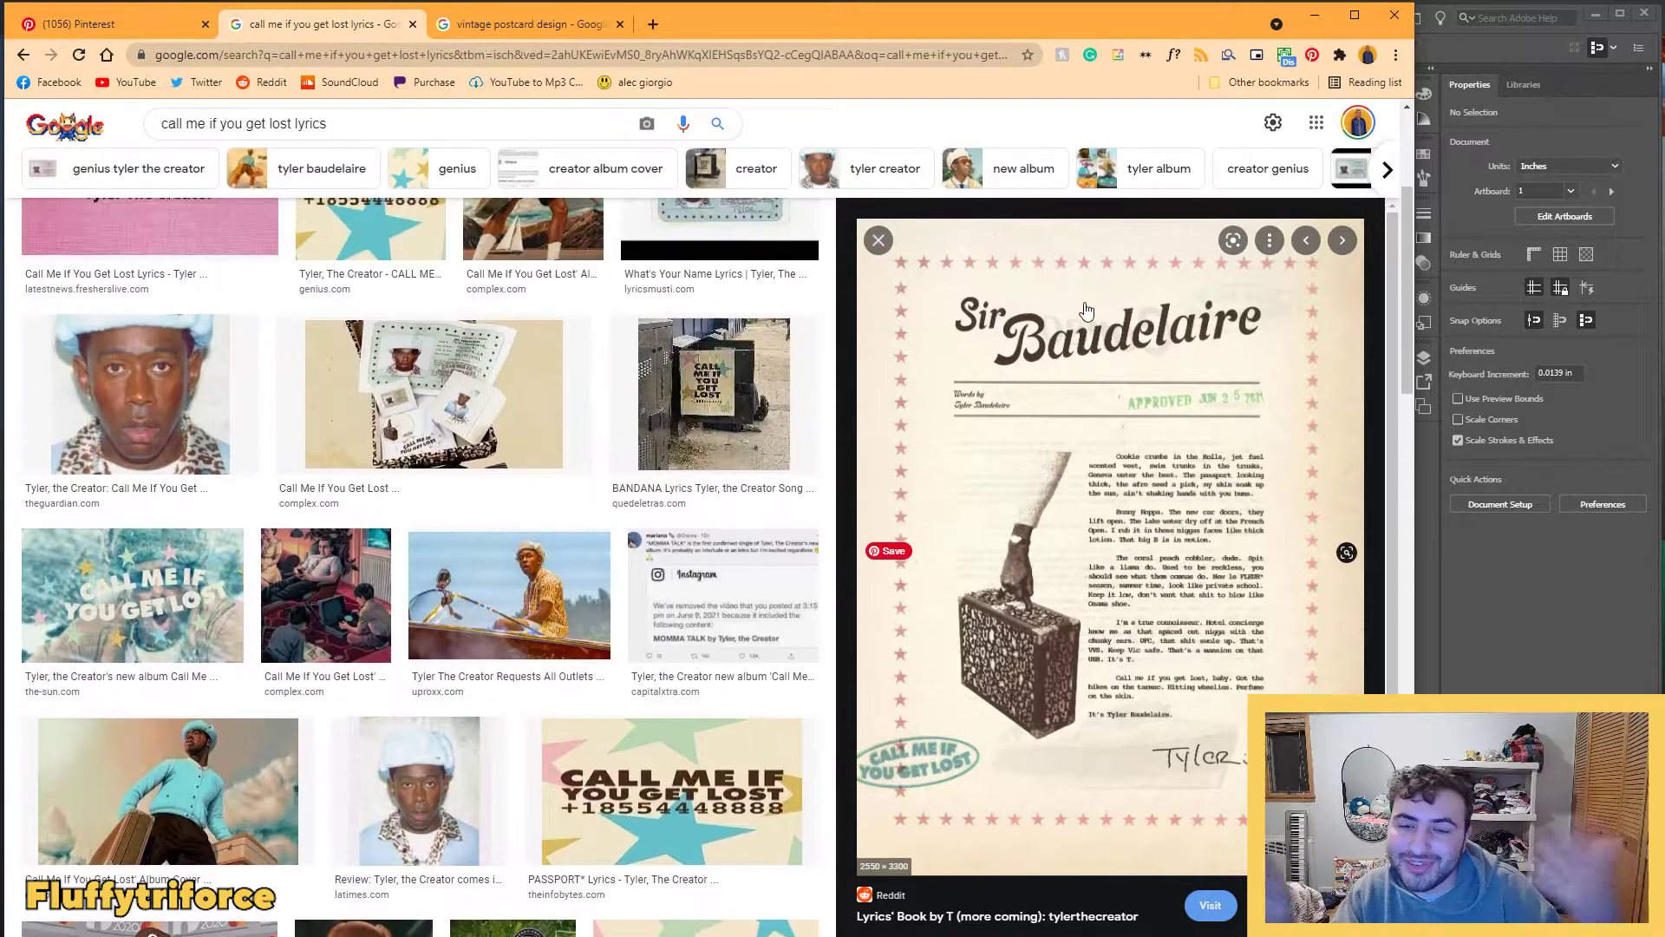
Step: Examine the "vintage postcard design" image results for large-letter postcard layouts
click(575, 22)
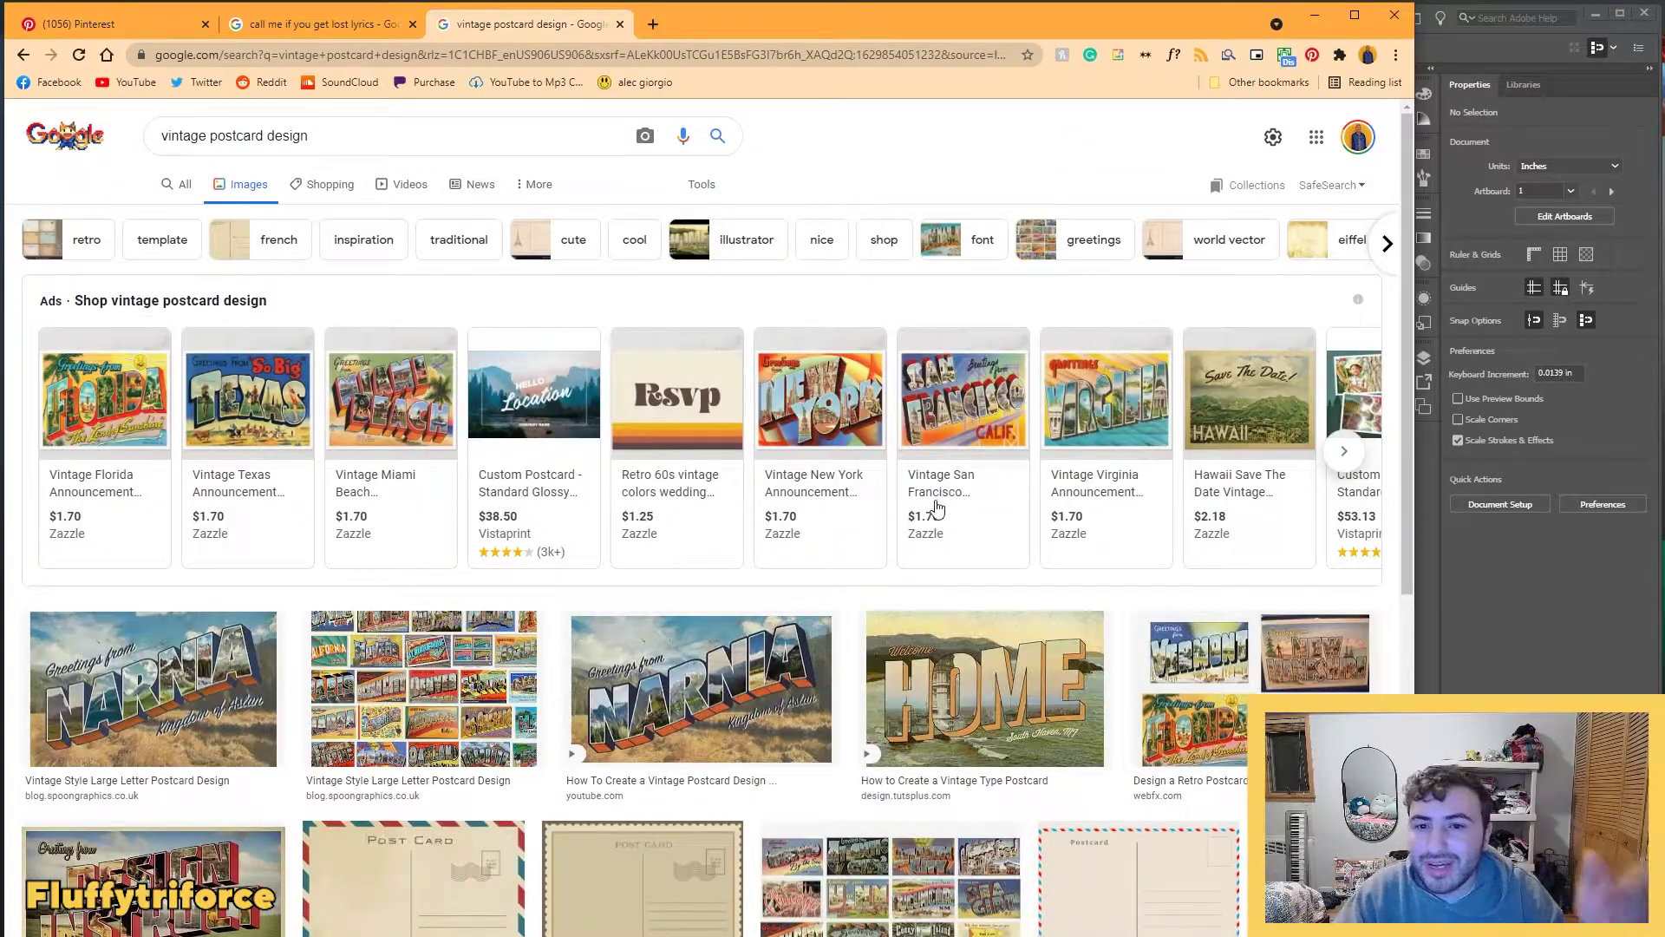
scroll(872, 590, down, 1)
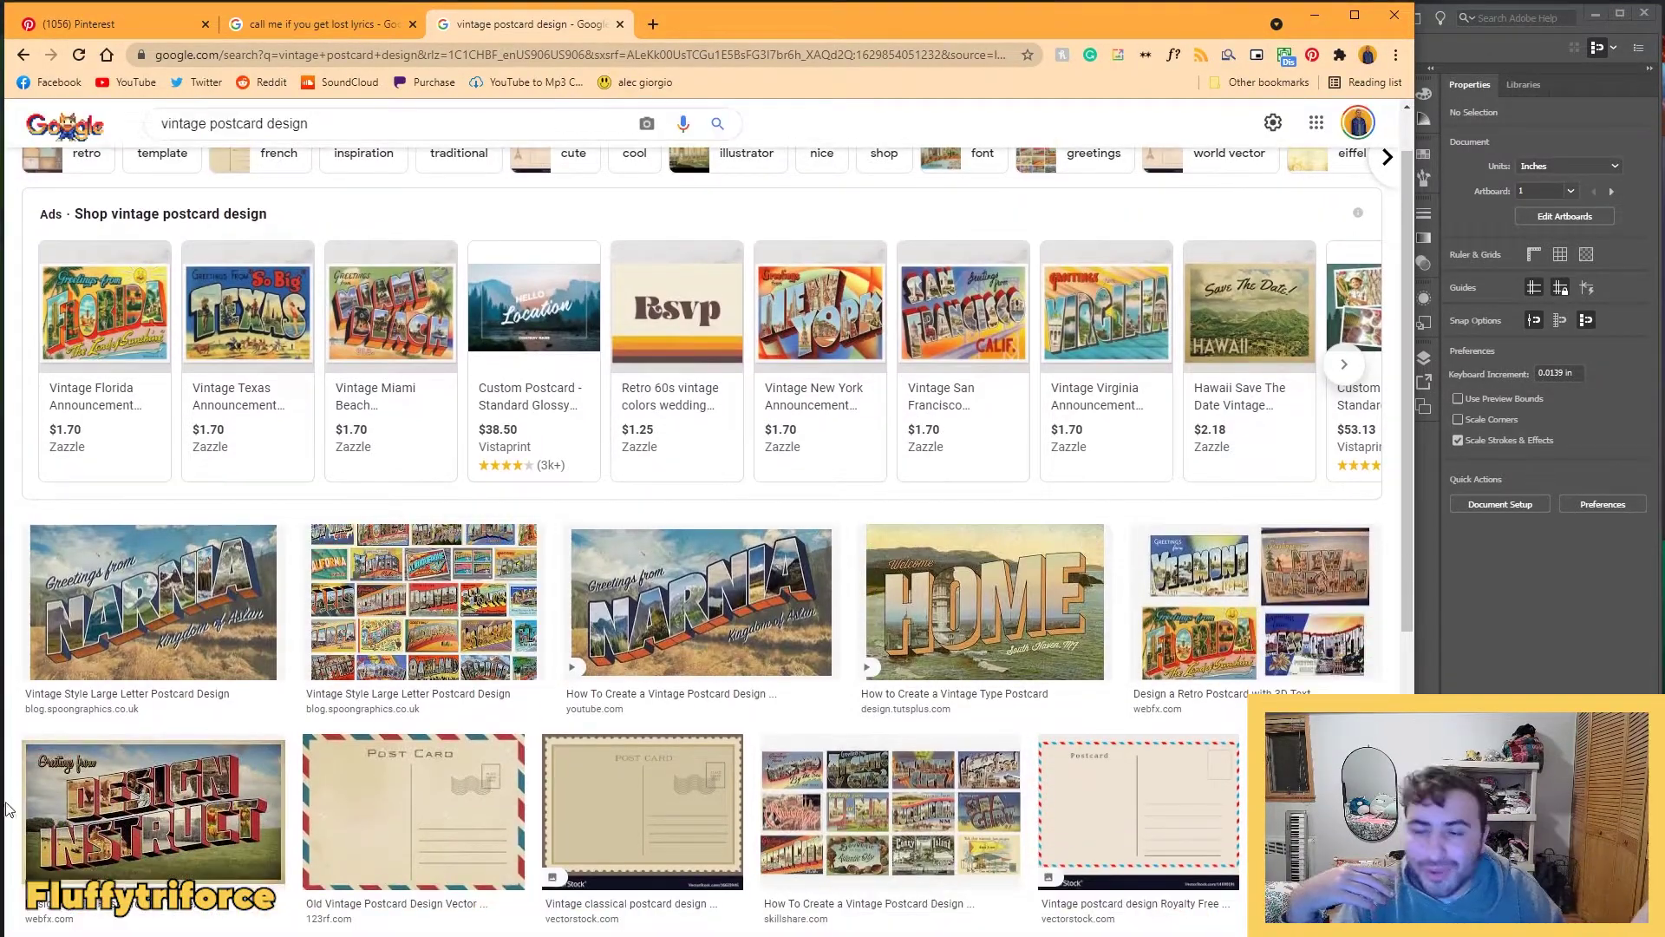
scroll(943, 830, down, 3)
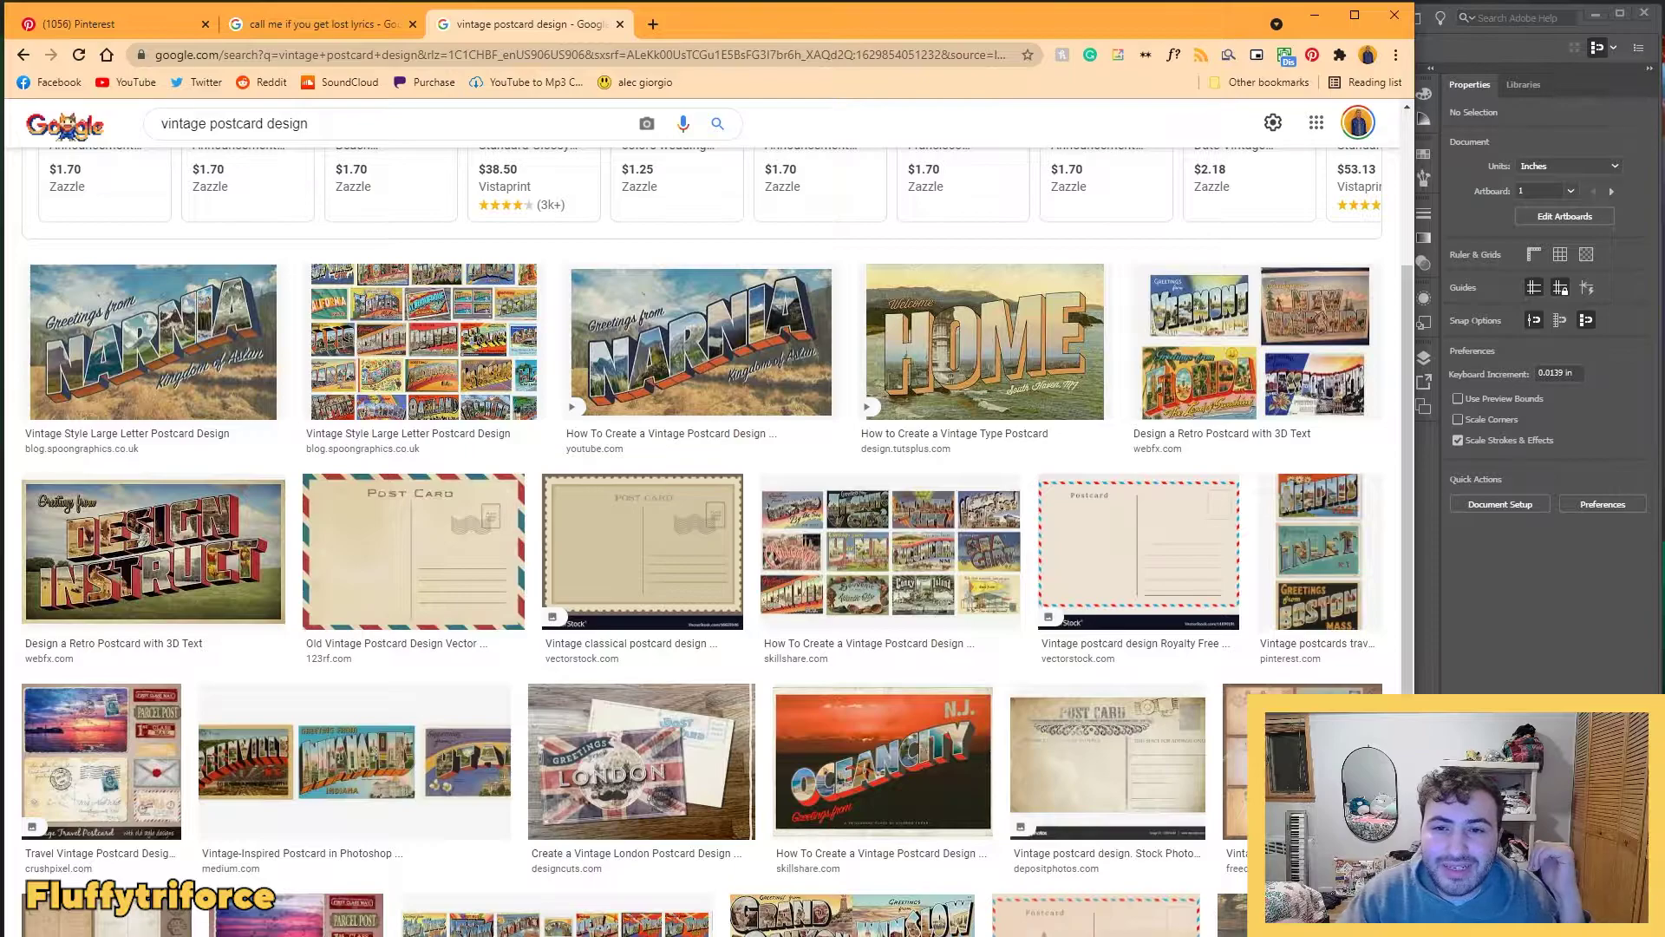
scroll(709, 541, up, 4)
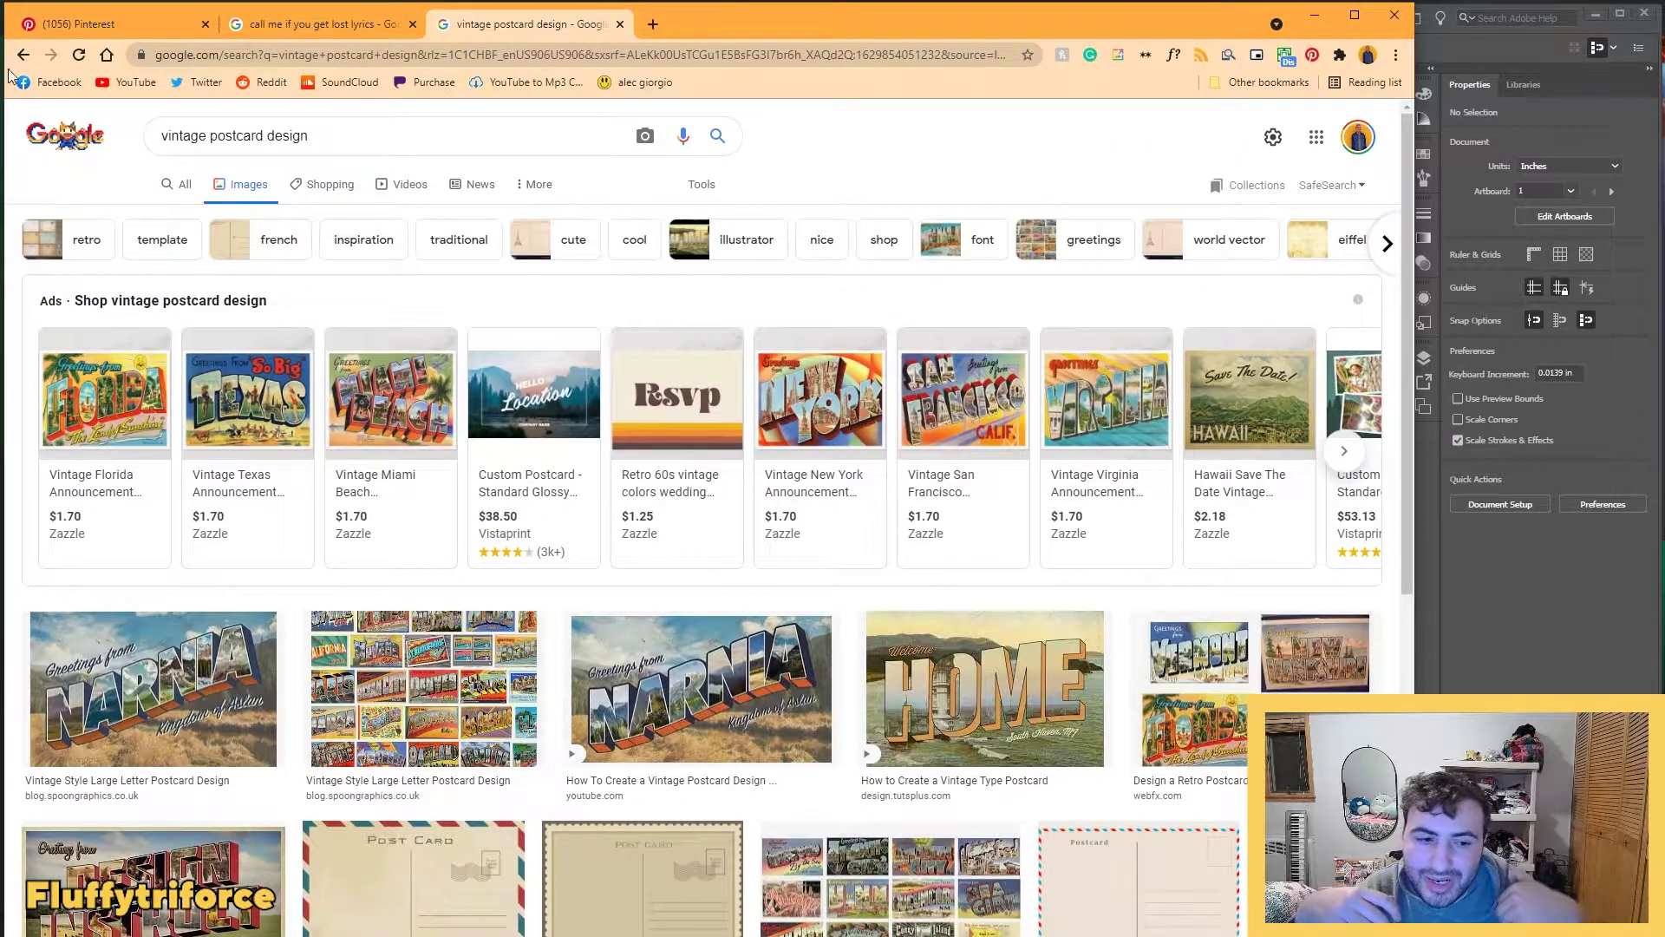
Step: Open the Reddit post with the remade Call Me If You Get Lost template and follow the Google Drive link in its comments
click(103, 17)
click(590, 659)
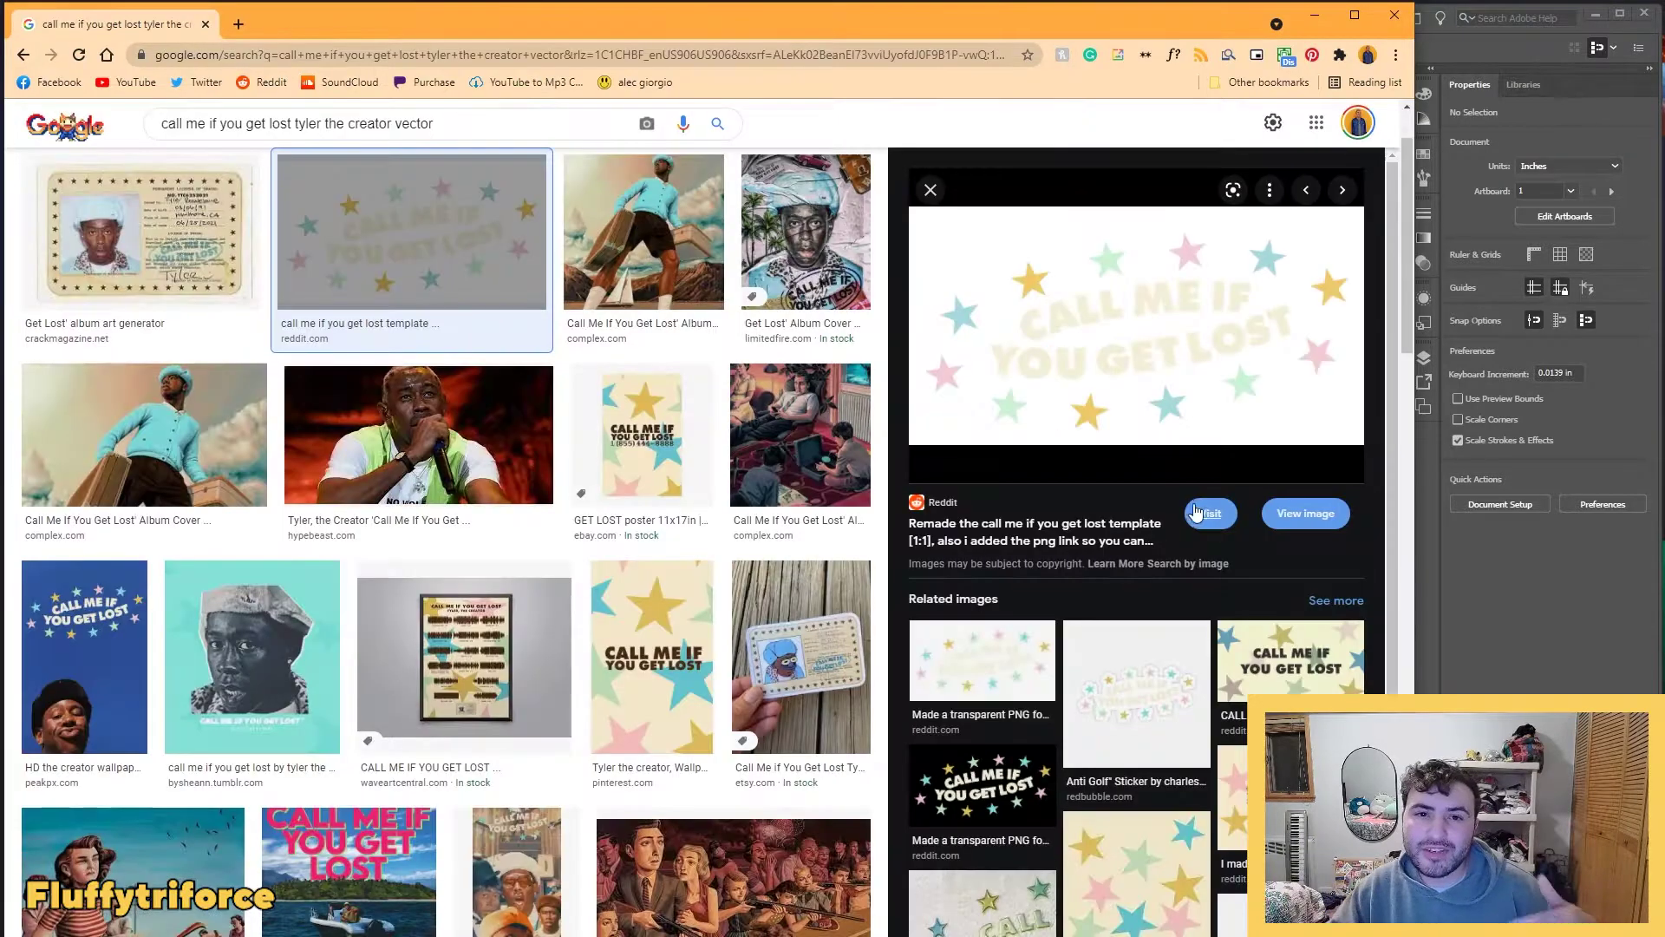
click(1186, 513)
click(206, 24)
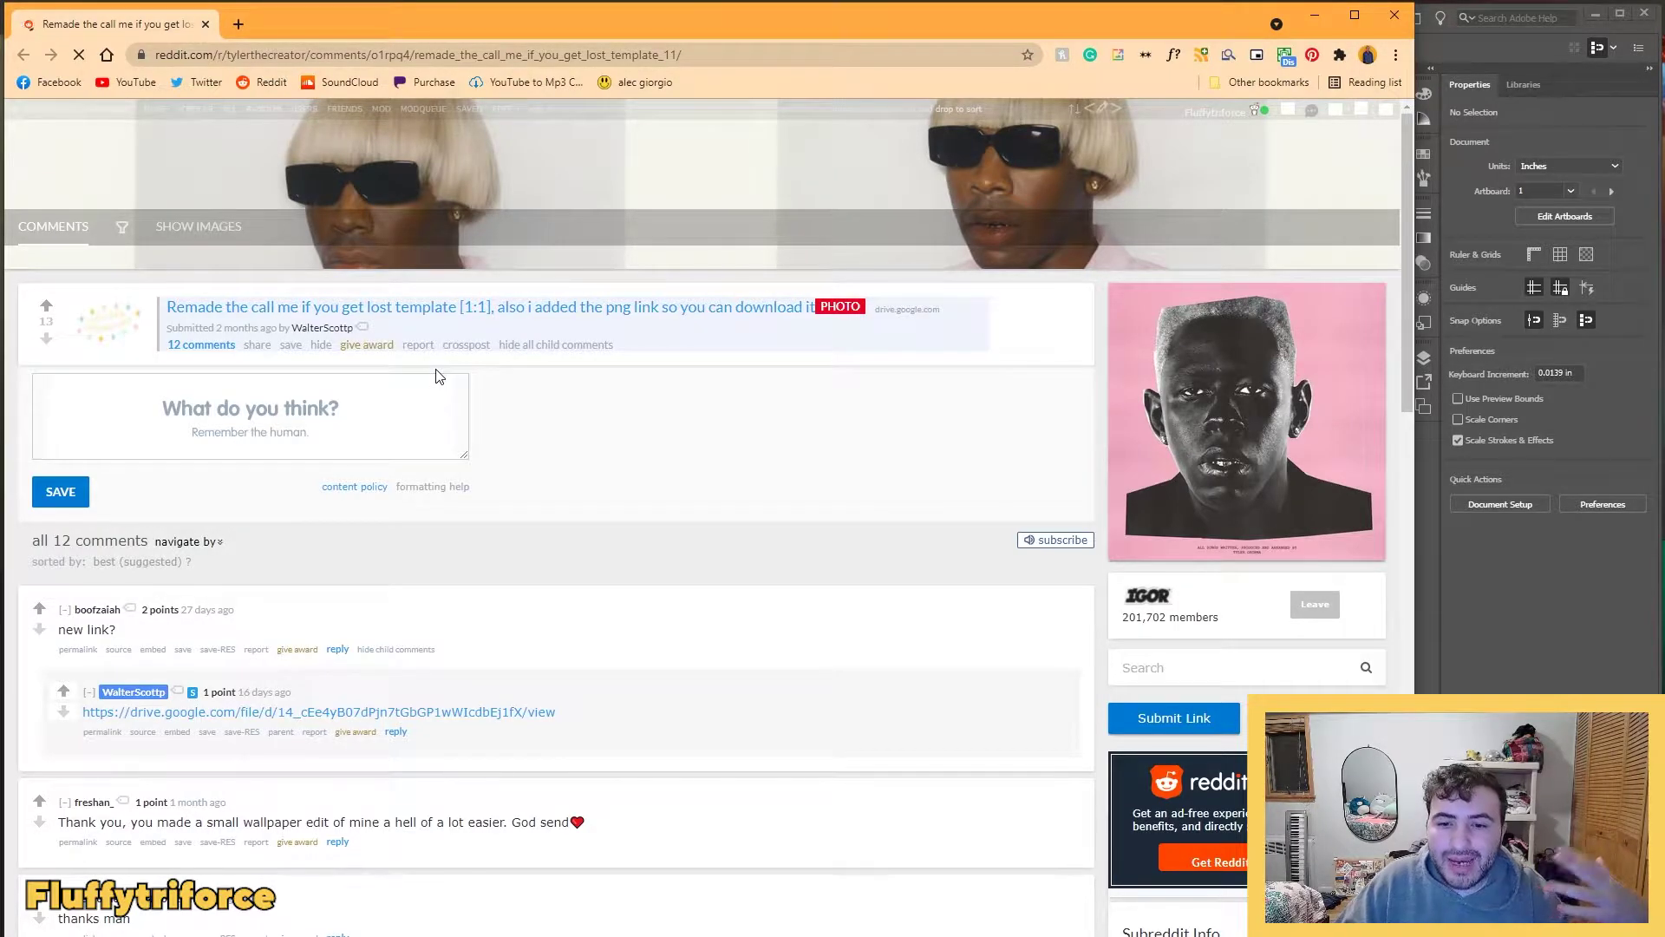
click(463, 712)
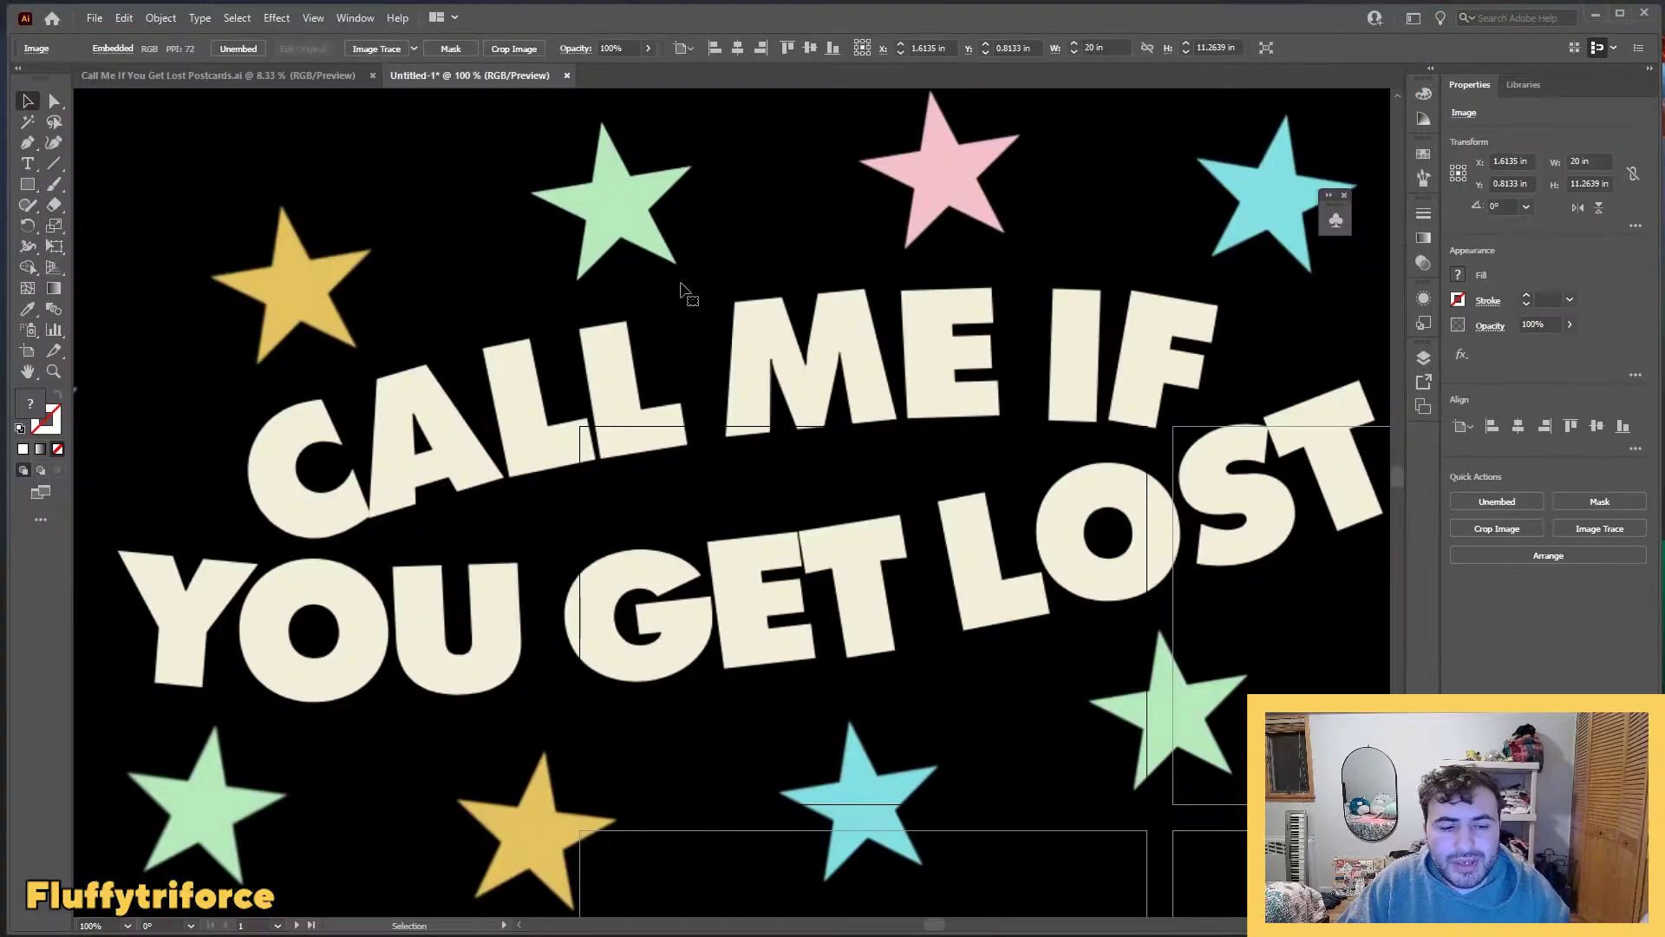
Step: In Illustrator, scale the Call Me If You Get Lost image to about 6.12 in wide and image-trace a copy into vector shapes
scroll(681, 286, down, 5)
scroll(433, 224, up, 5)
click(124, 18)
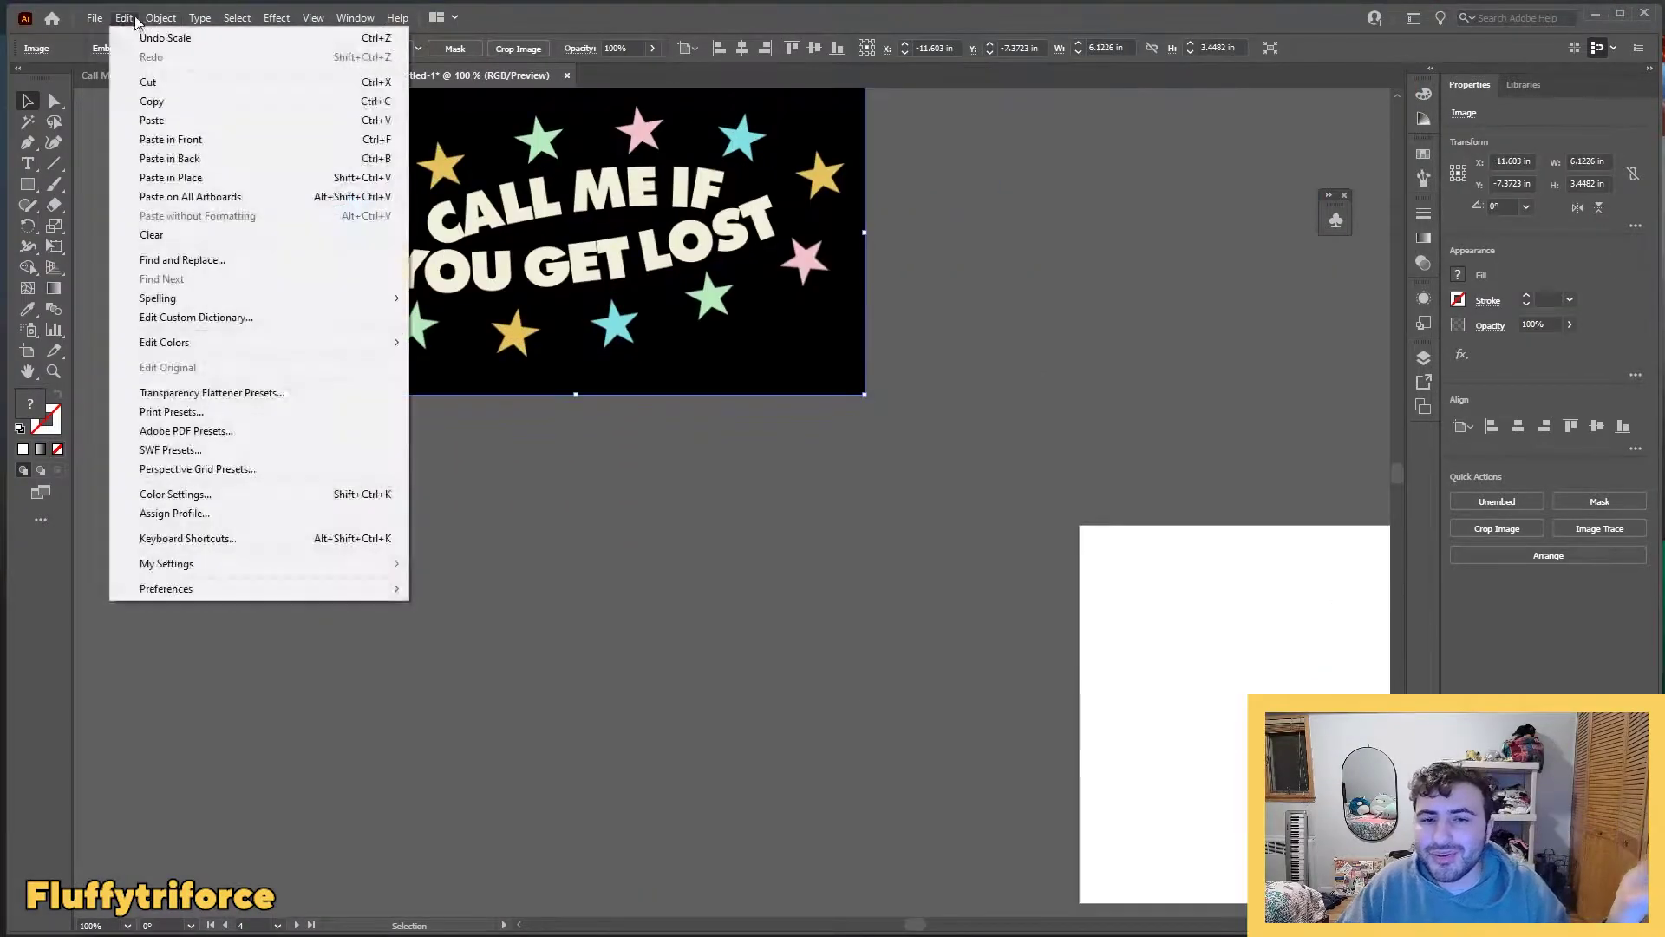
click(407, 583)
click(828, 498)
key(ctrl+minus)
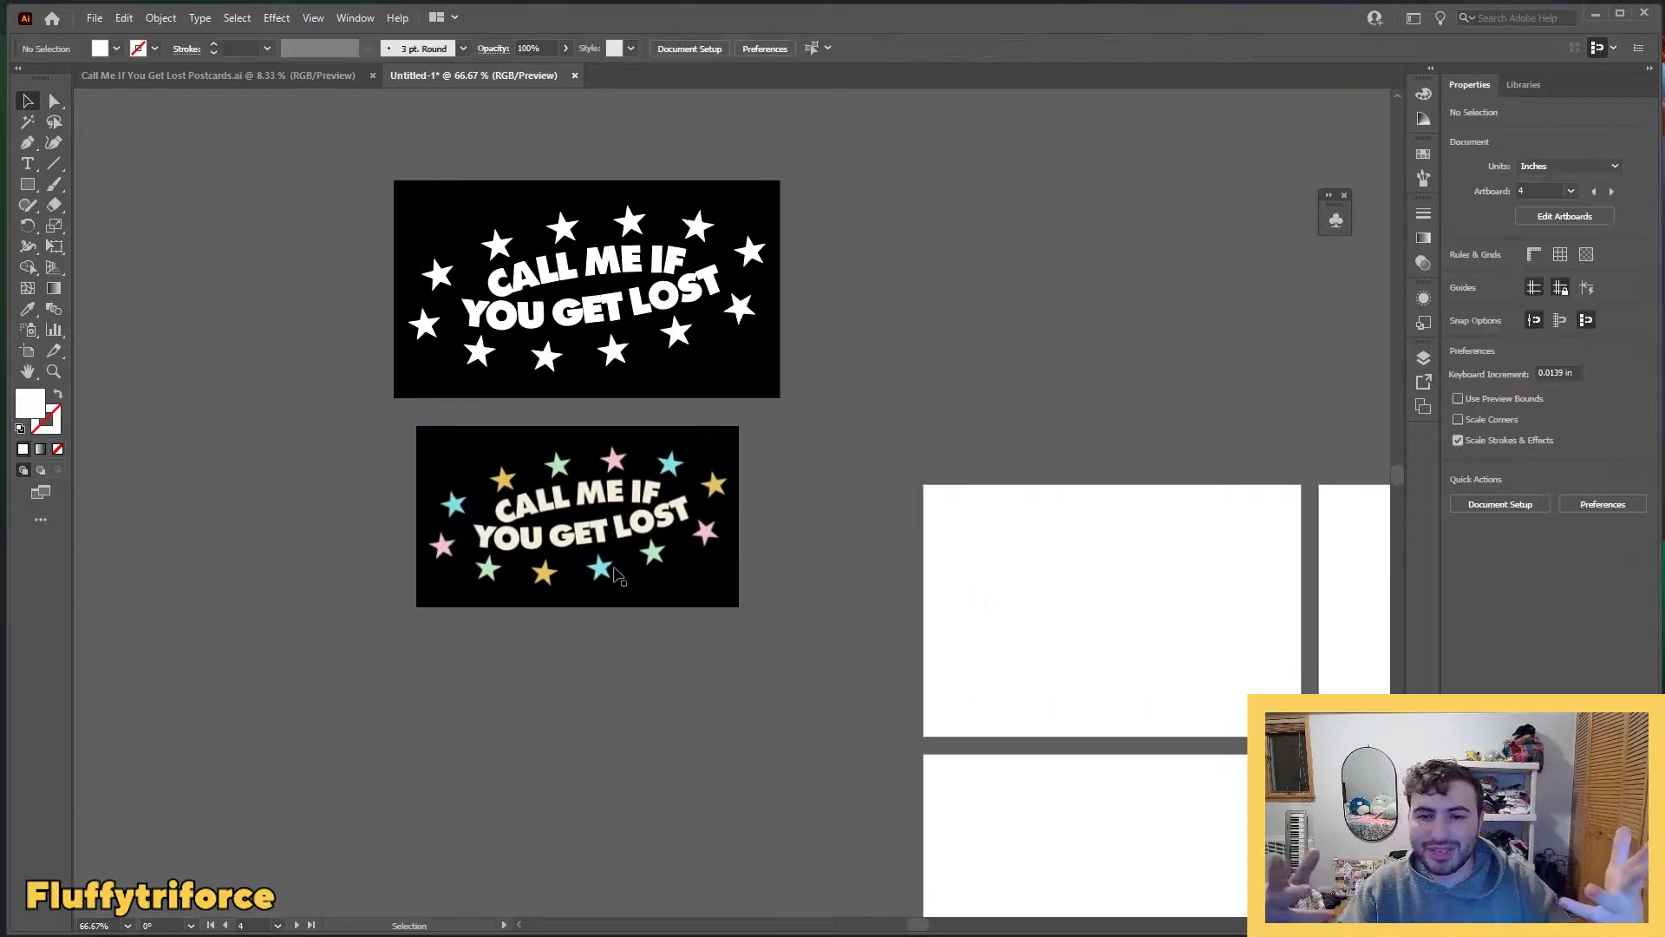
Step: Recolour all the traced CALL ME IF YOU GET LOST letters with the cream sampled from the reference image's lettering
key(a)
scroll(526, 335, up, 1)
click(482, 259)
shift+click(590, 240)
shift+click(633, 231)
shift+click(679, 226)
shift+click(720, 224)
shift+click(746, 224)
shift+click(789, 242)
shift+click(770, 270)
shift+click(737, 290)
shift+click(695, 293)
shift+click(657, 299)
shift+click(627, 305)
shift+click(592, 310)
shift+click(508, 318)
shift+click(447, 305)
key(i)
click(714, 574)
key(v)
click(694, 451)
Step: Colour three traced stars, upper left, upper right and lower centre, with the light blue sampled from the matching reference star
key(a)
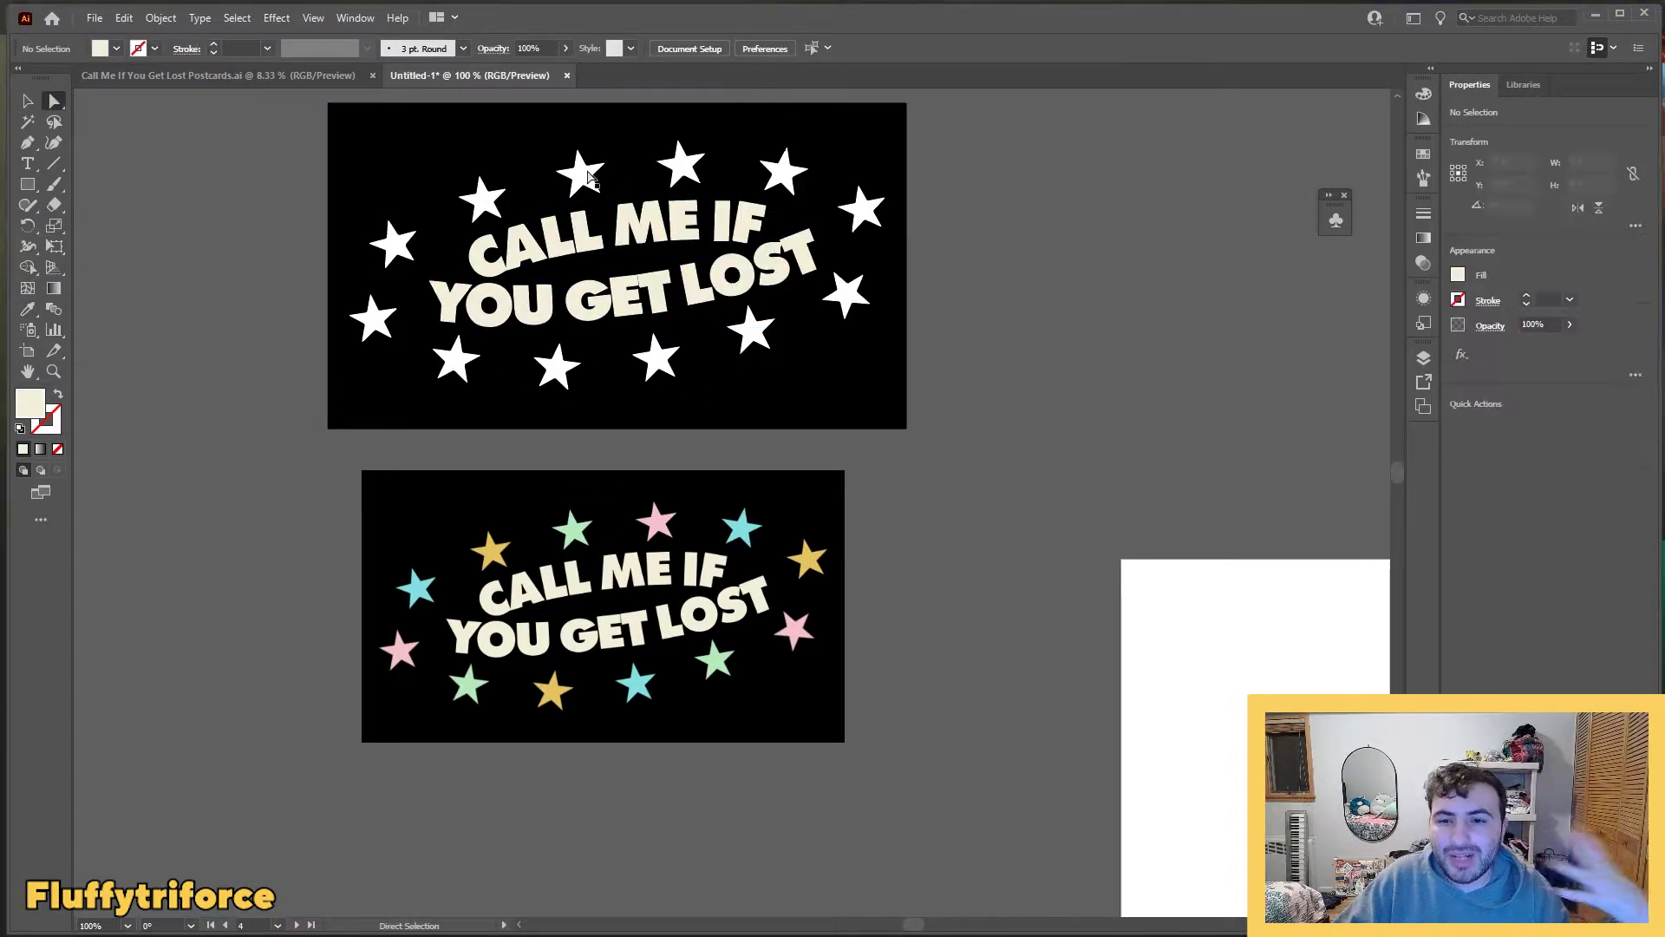
click(392, 245)
shift+click(784, 169)
shift+click(659, 364)
key(i)
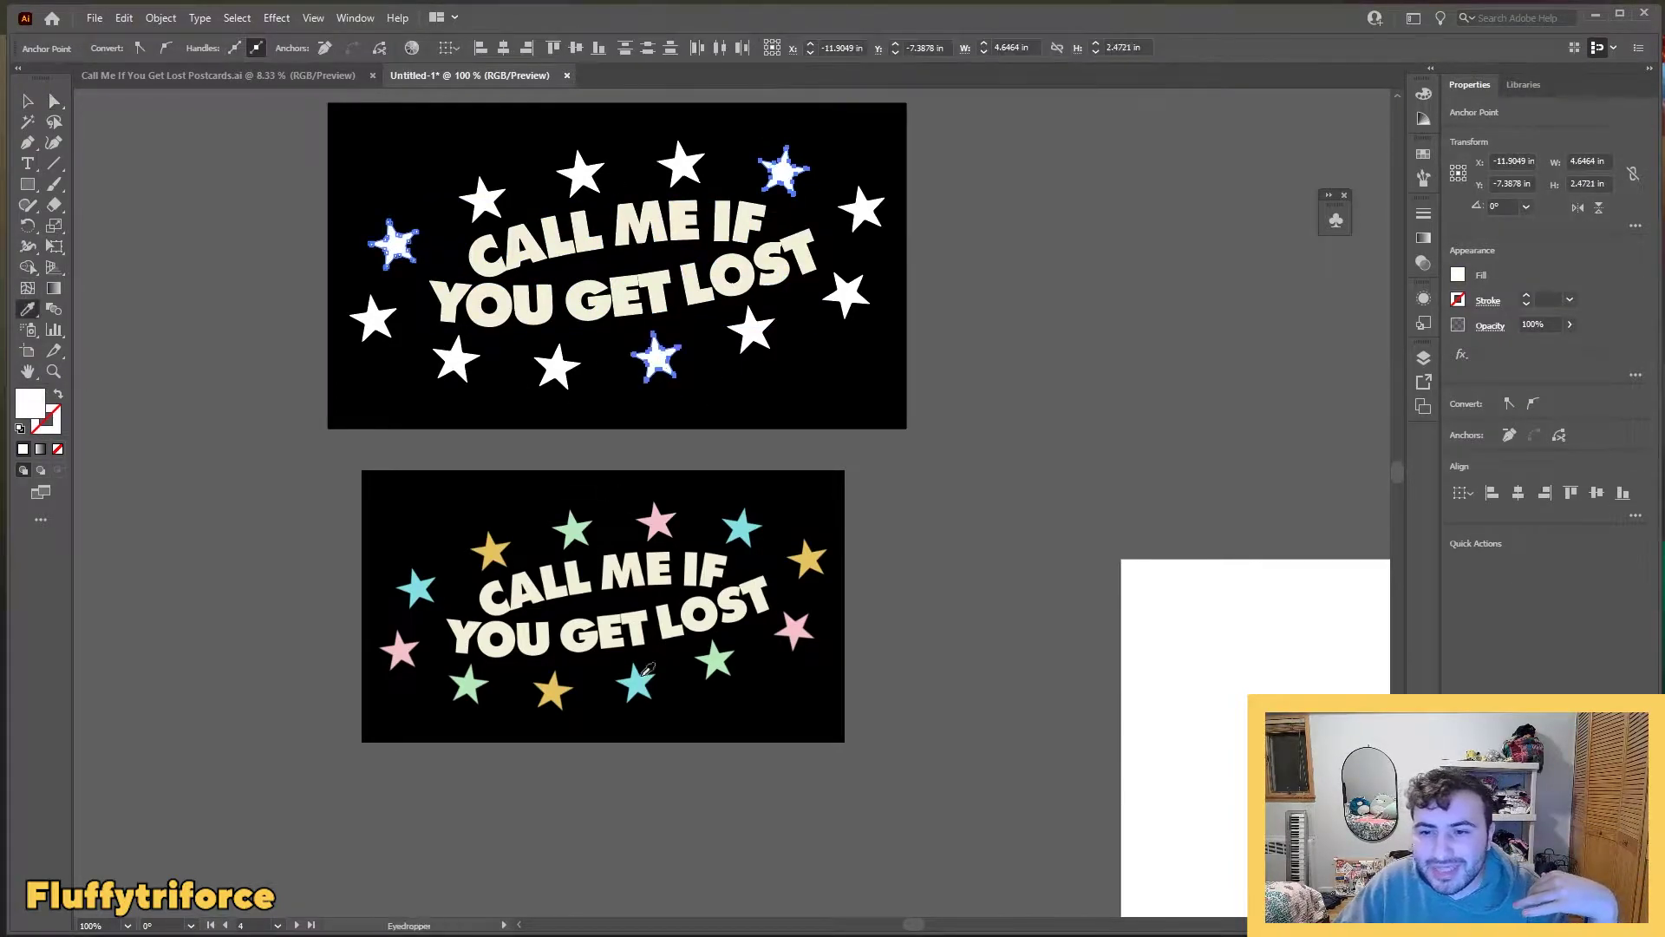
click(636, 684)
key(v)
click(724, 375)
Step: Colour three more white stars with the gold sampled from the reference image, matching its star pattern
key(a)
click(483, 200)
shift+click(861, 209)
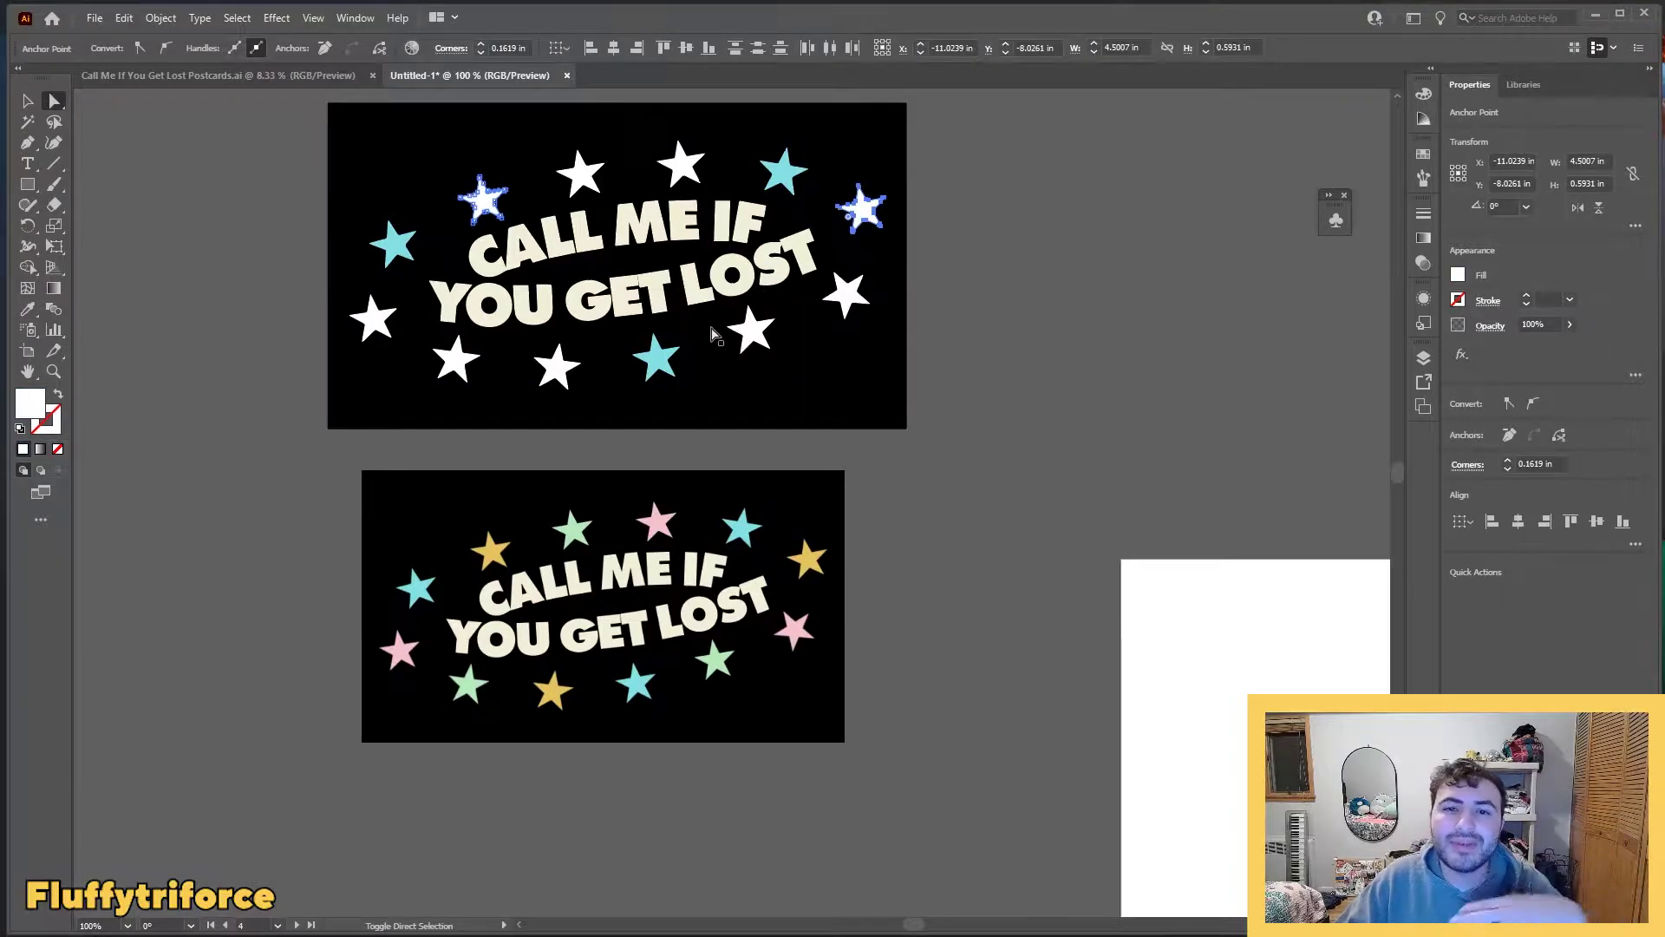
shift+click(556, 368)
key(i)
click(491, 548)
Step: Apply the light green sampled from the reference image to its three corresponding white stars
key(a)
click(580, 173)
shift+click(751, 330)
shift+click(456, 358)
key(i)
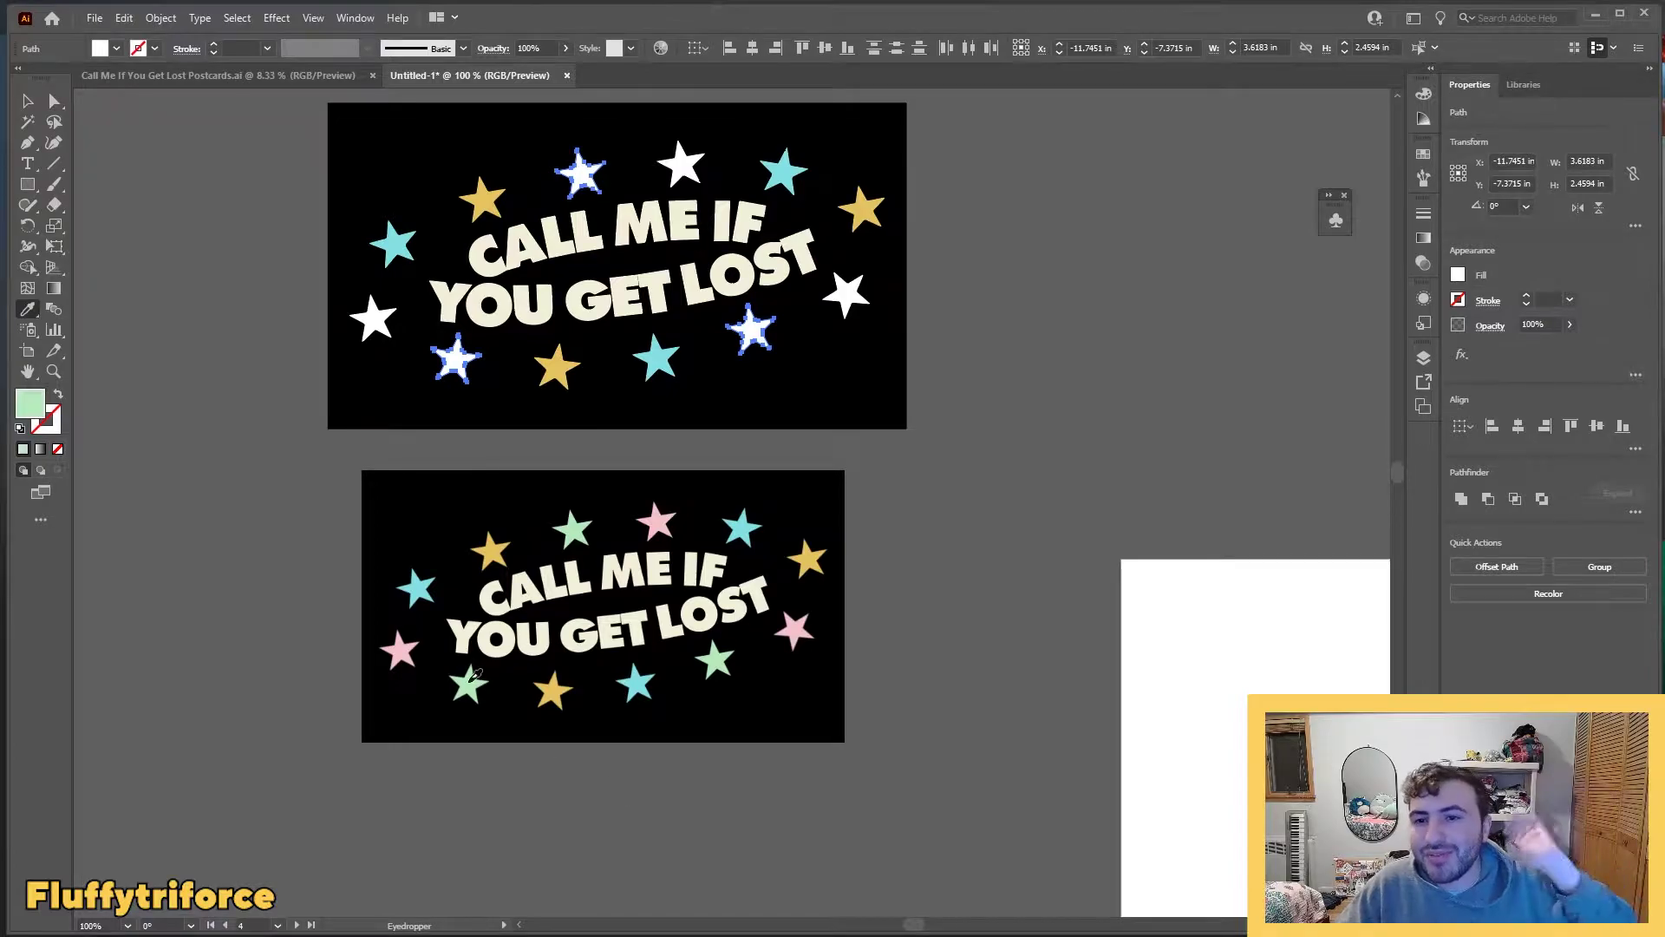
click(468, 681)
Step: Fill the last three white stars with the pink sampled from the reference image
key(v)
click(681, 165)
shift+click(845, 295)
shift+click(373, 319)
key(i)
click(657, 520)
Step: Delete the traced black background and the black letter counters, and move the lettering beside the first artboard
key(v)
click(884, 372)
key(Delete)
key(a)
click(521, 246)
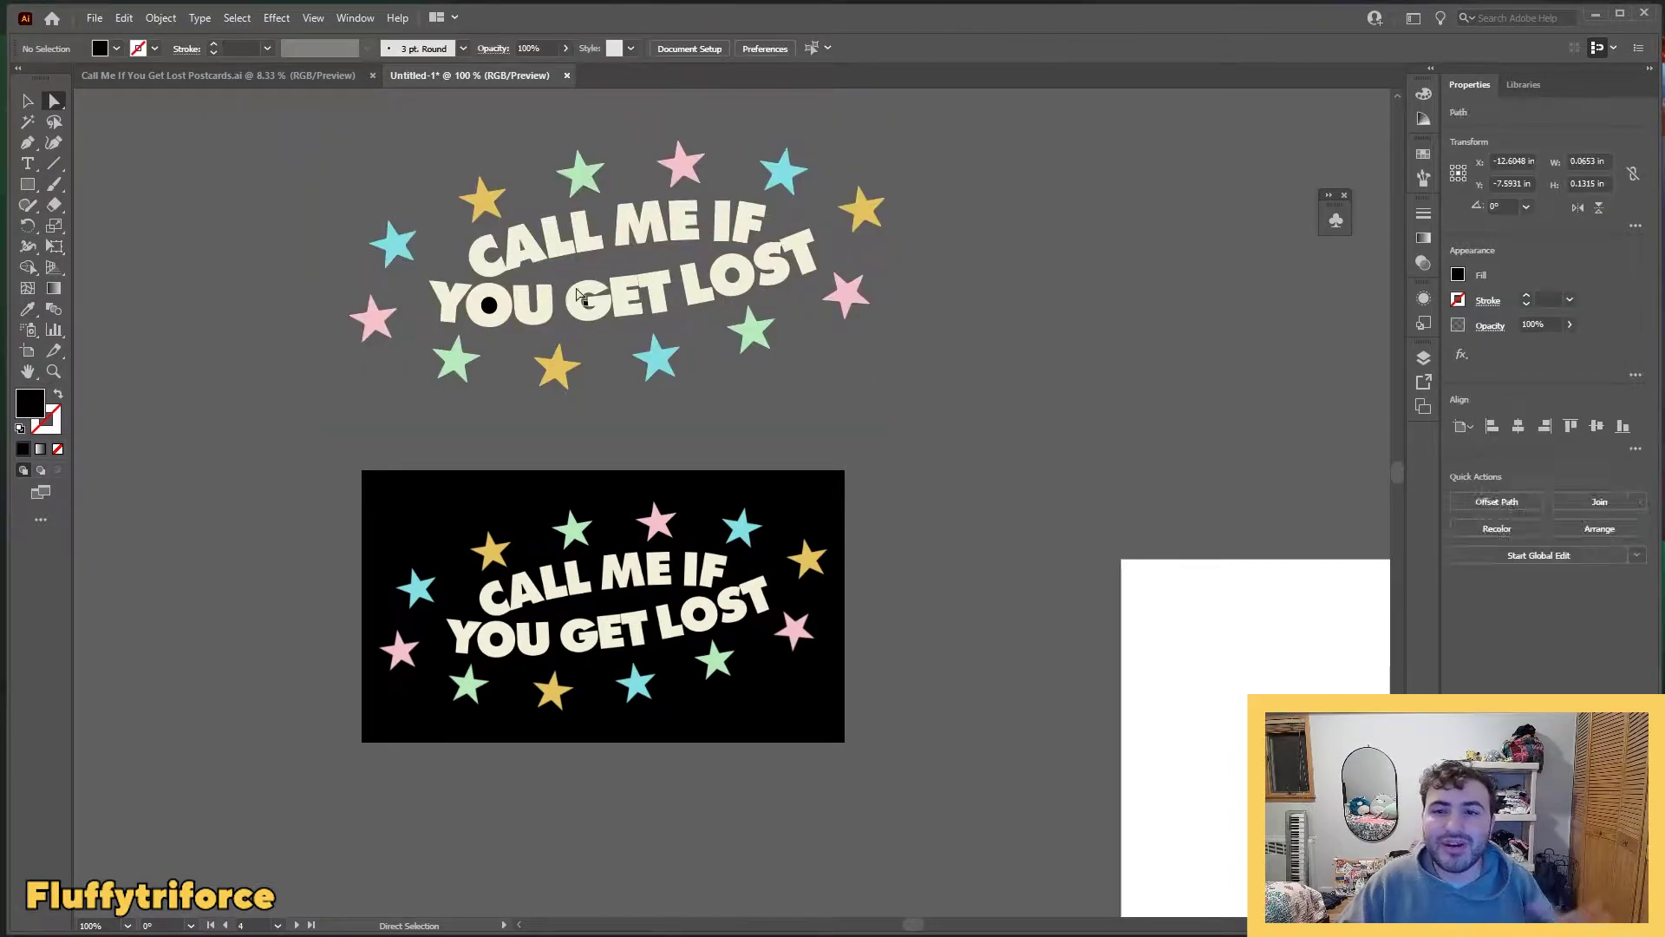
key(v)
drag(590, 285, 881, 341)
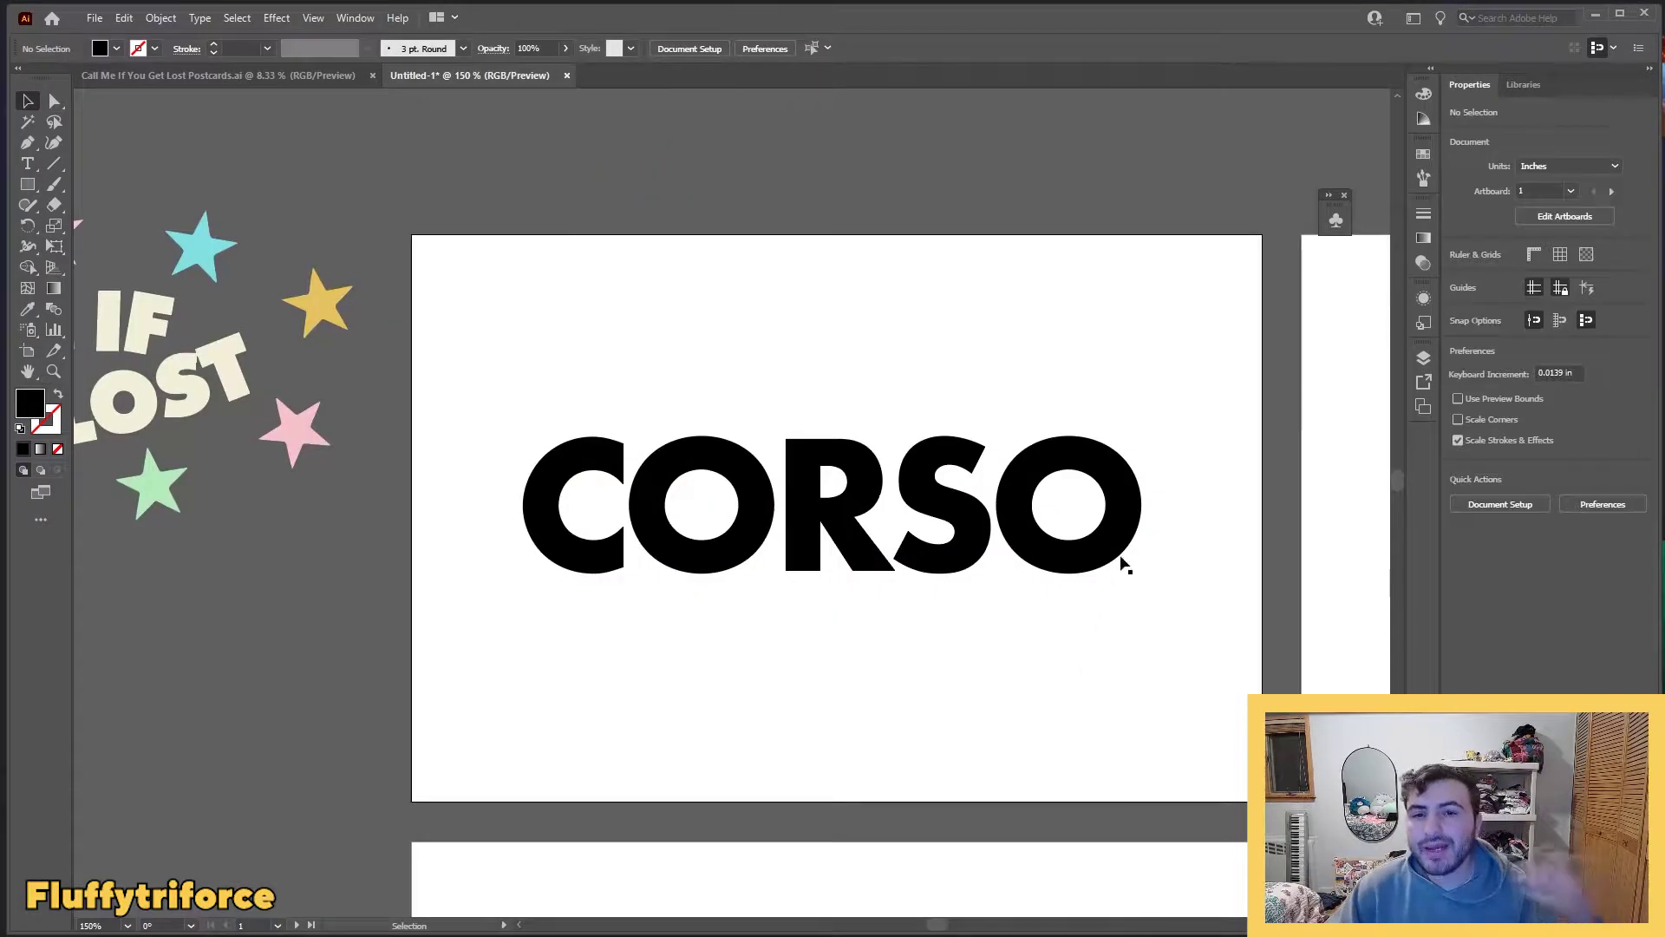
Step: Convert the CORSO text to outlines and fill it with the cream sampled from the Call Me If You Get Lost lettering
click(1126, 560)
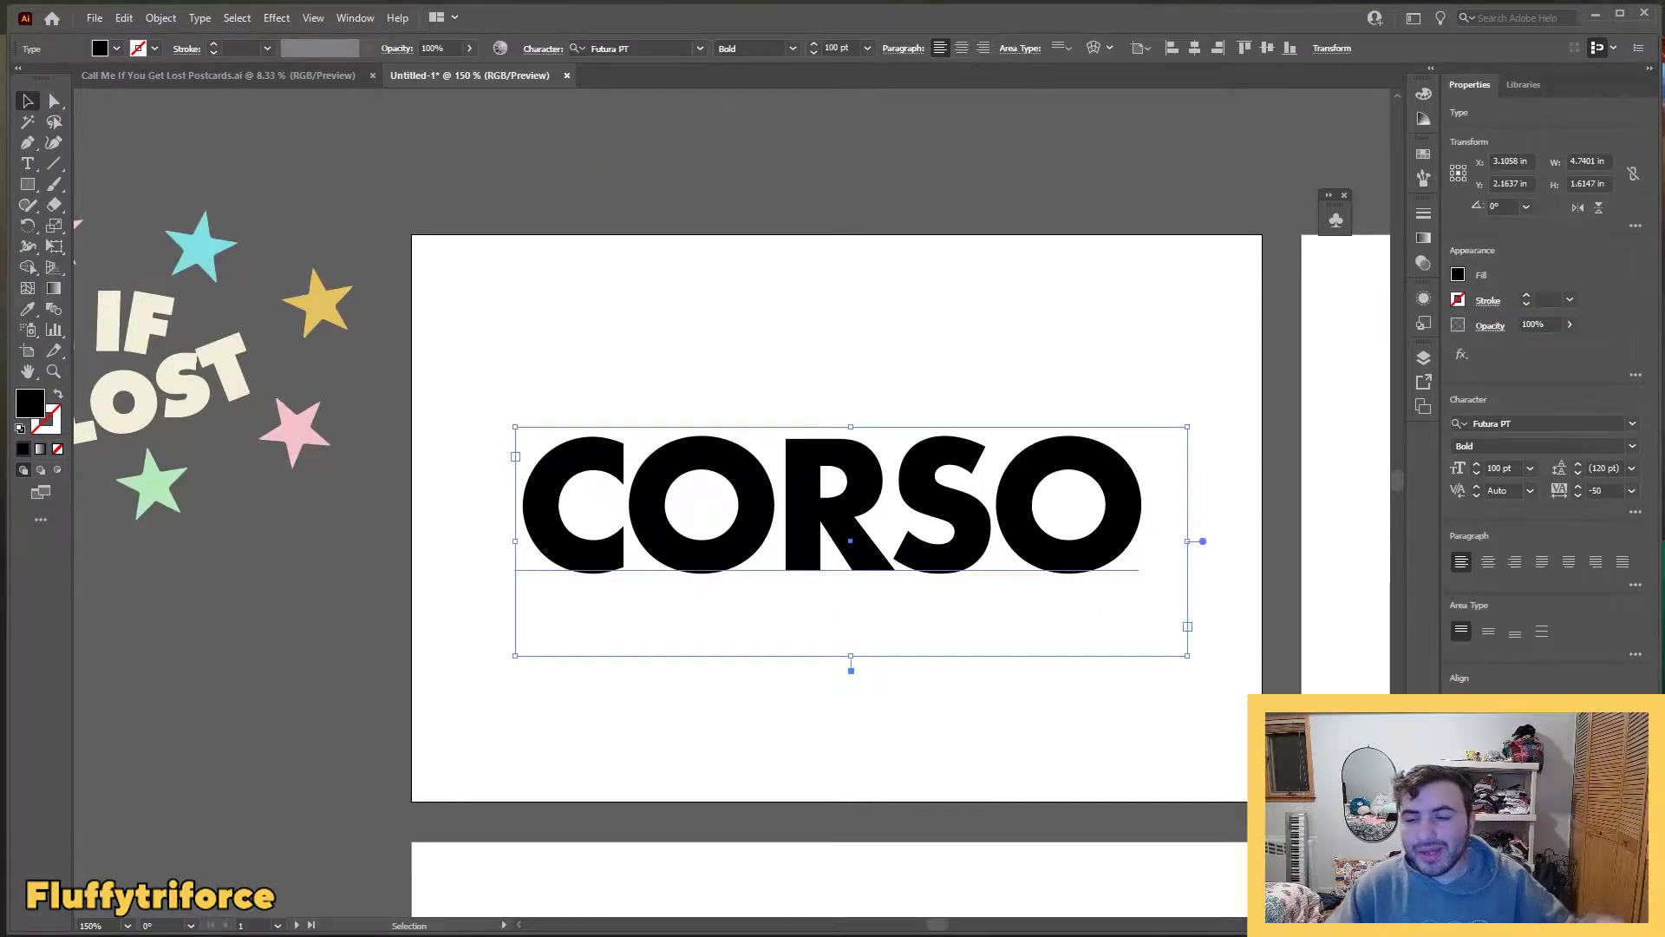
key(ctrl+shift+o)
key(i)
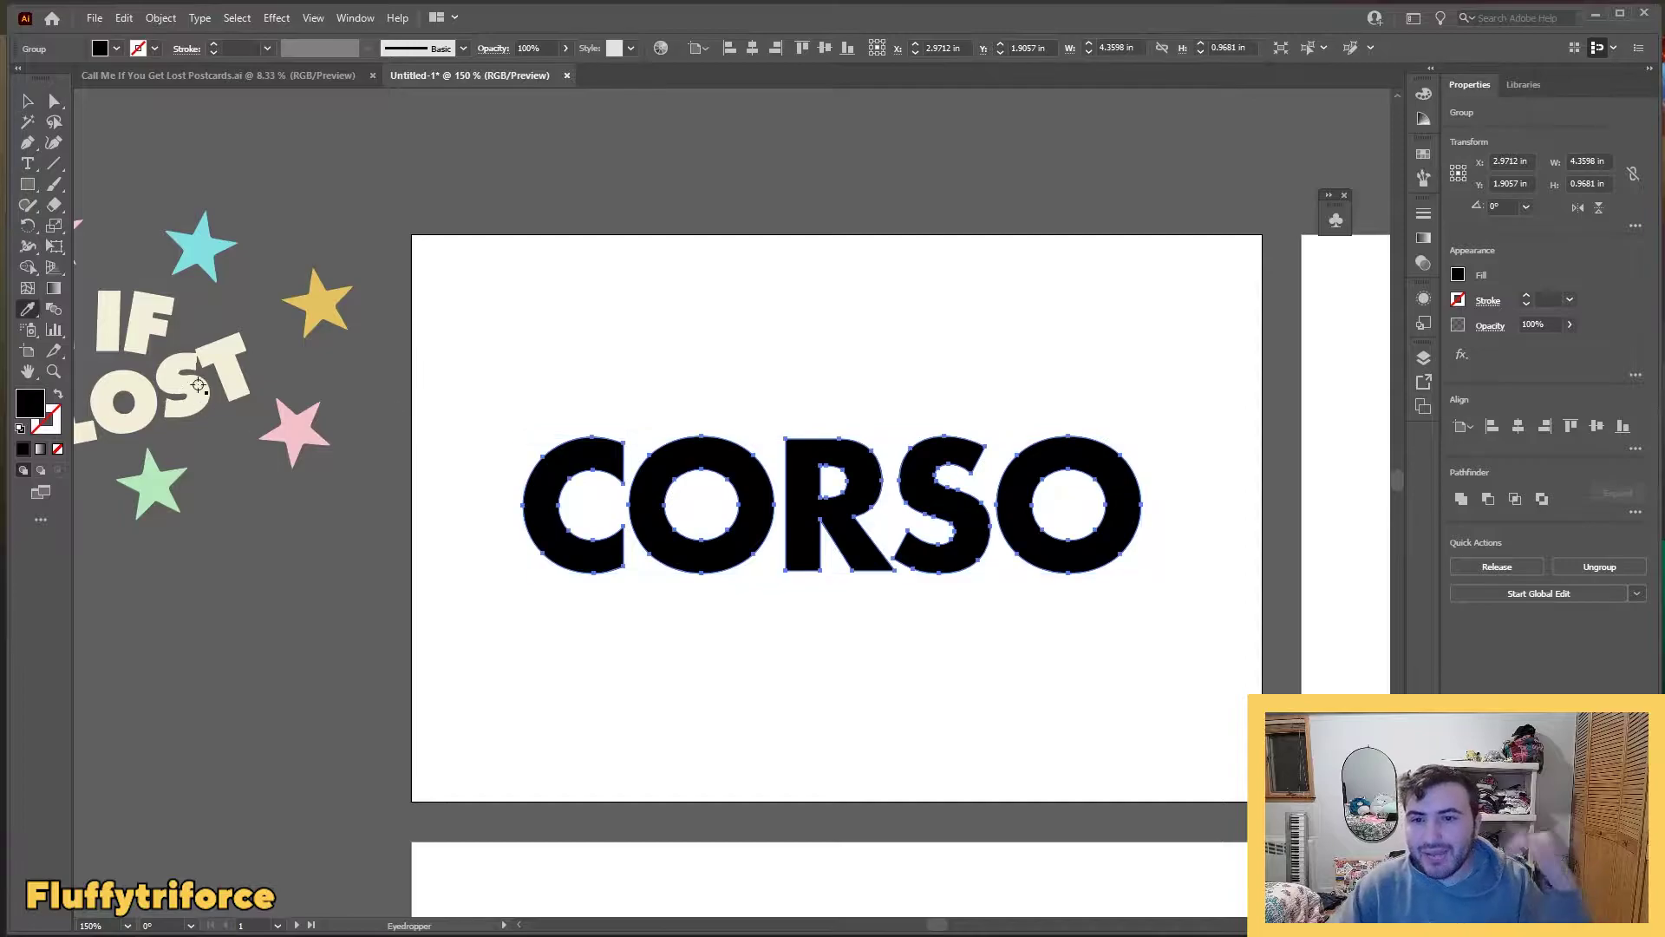
click(203, 408)
key(v)
click(702, 372)
Step: Offset the paths of the CORSO letters by 2 pt
click(784, 465)
click(162, 19)
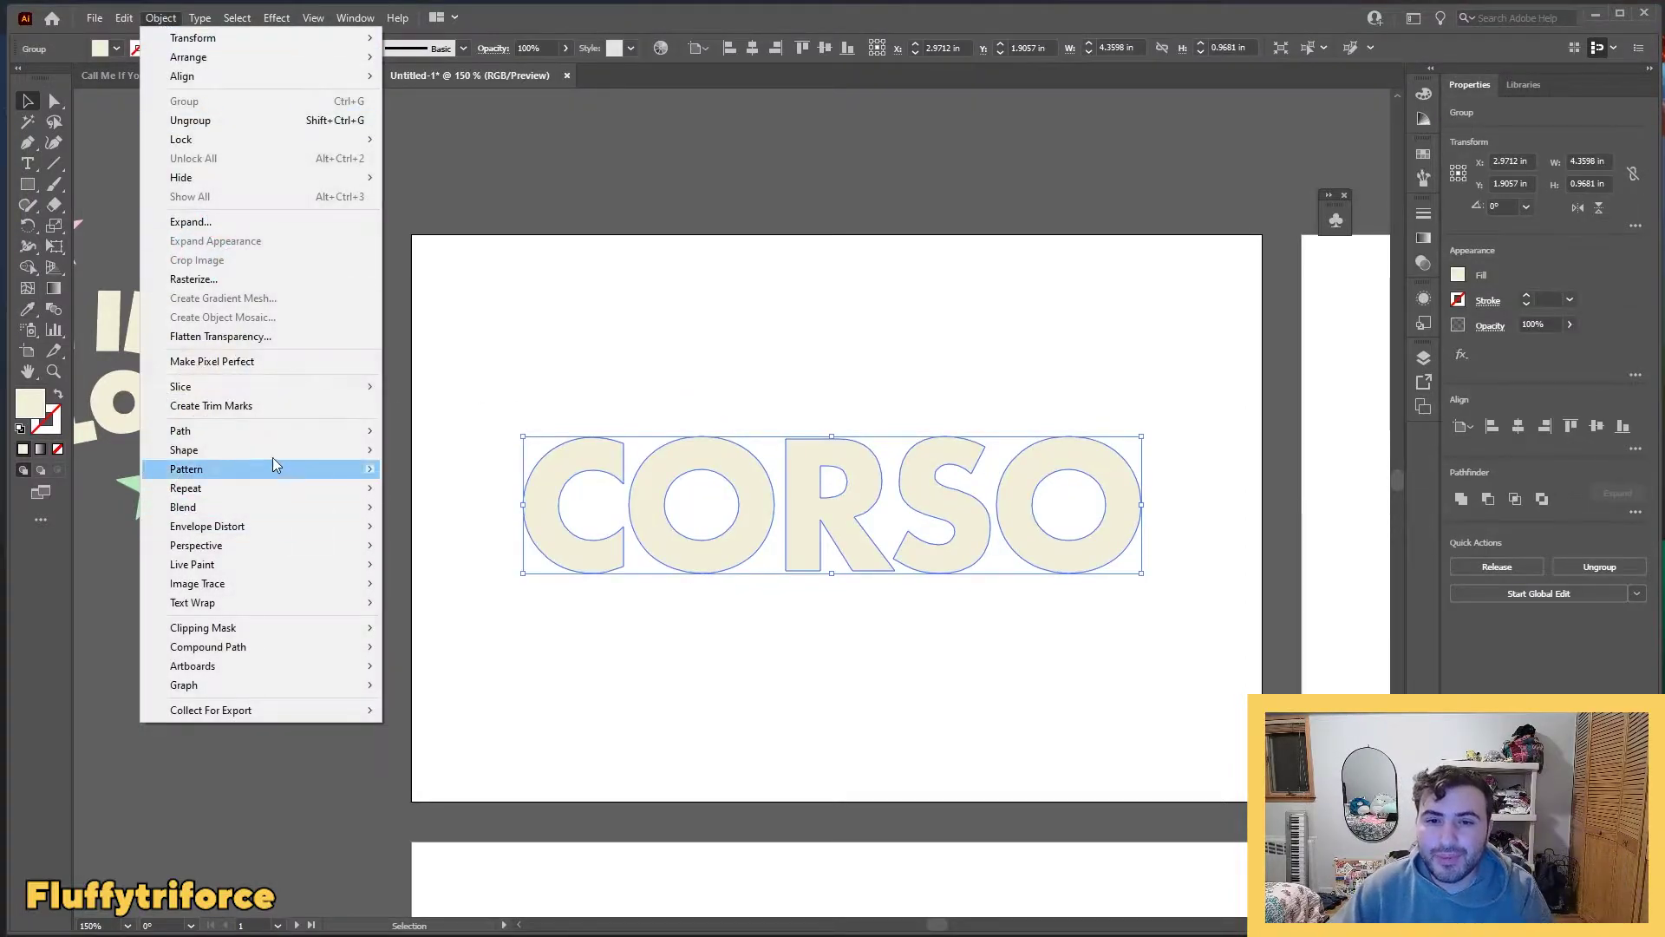
mouse_move(273, 435)
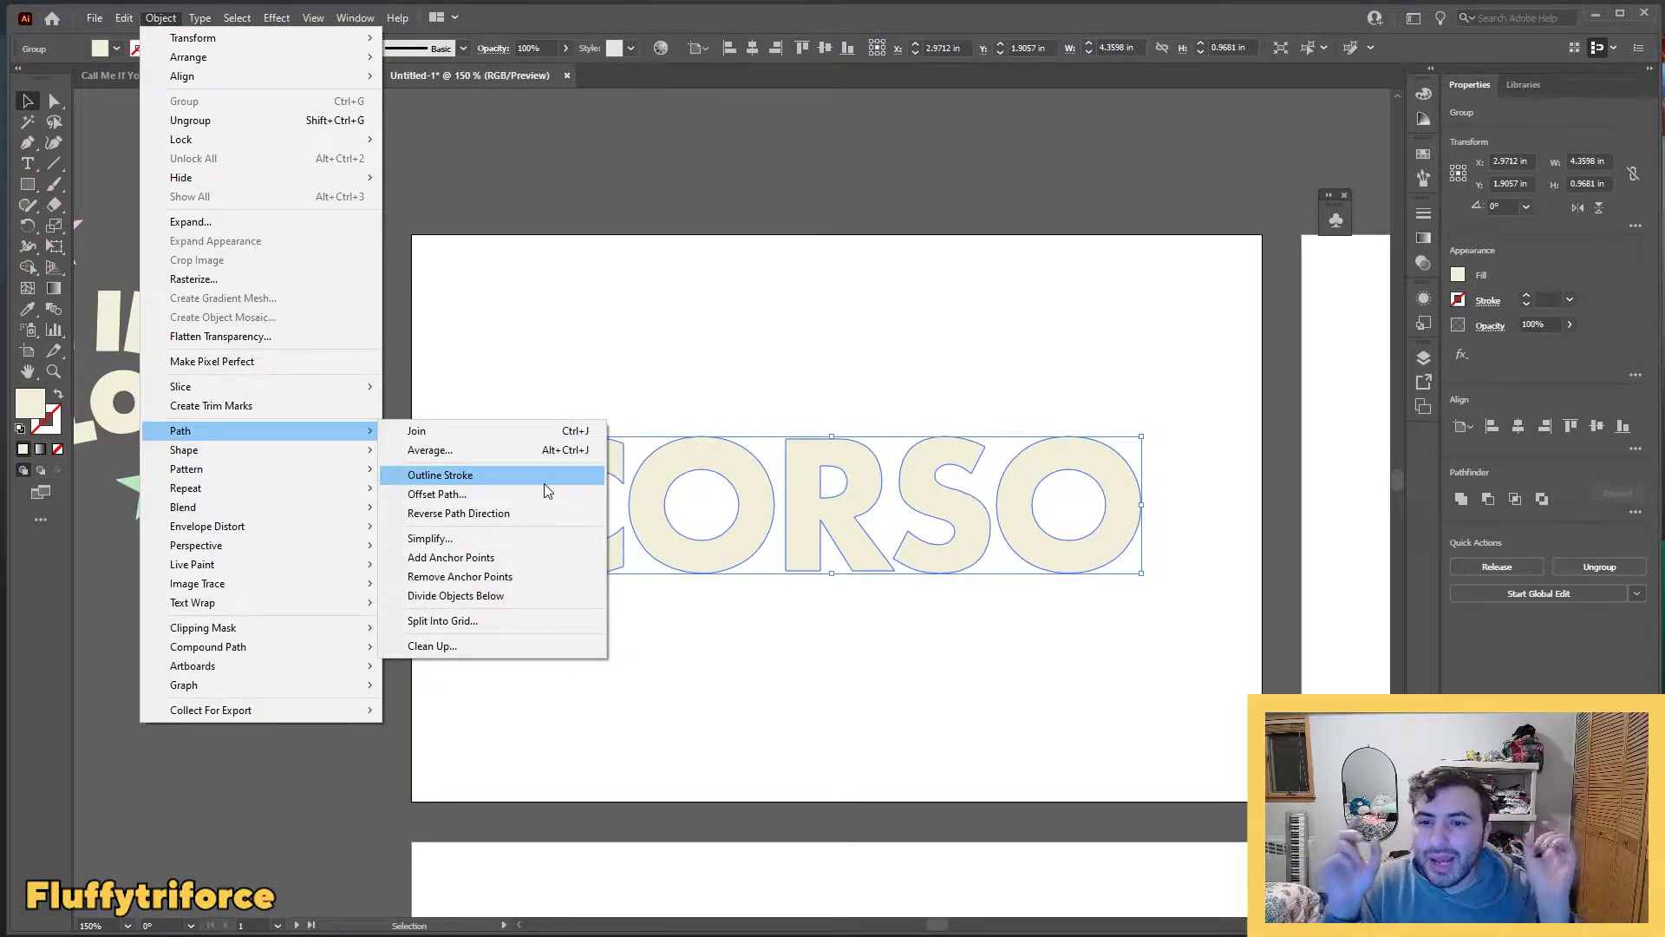
click(486, 493)
click(997, 456)
click(973, 490)
click(977, 428)
drag(977, 427, 871, 432)
text(2pt)
click(978, 521)
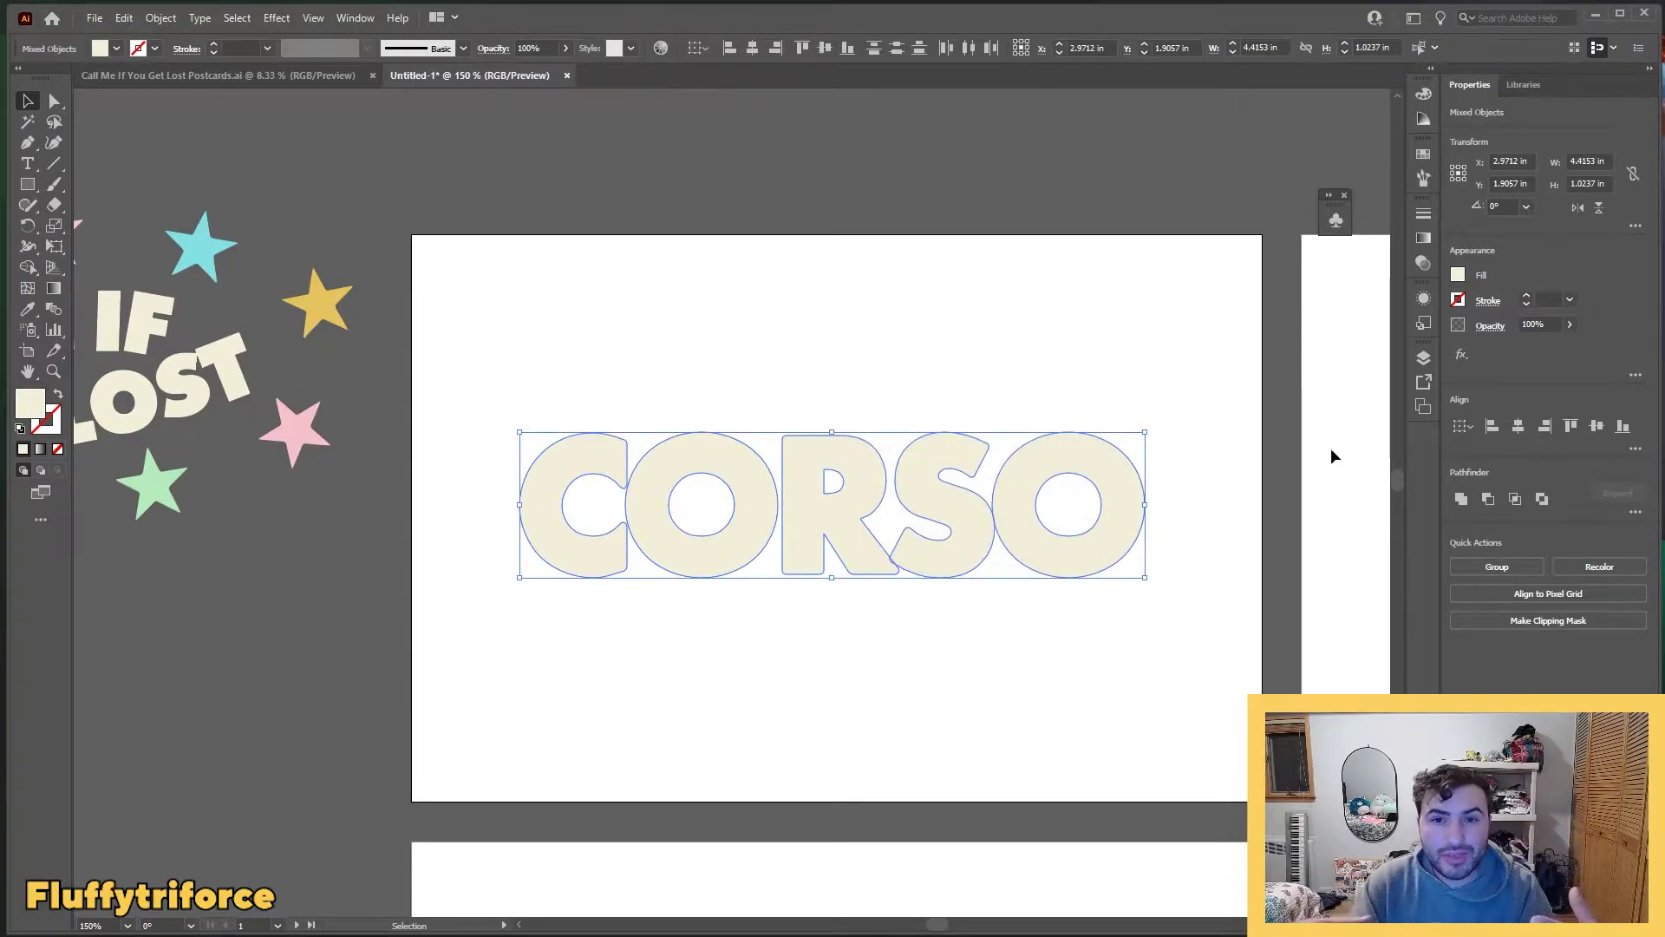
Step: Fill the CORSO offset paths with dark grey, send them to the back, and select the whole CORSO group
click(1457, 300)
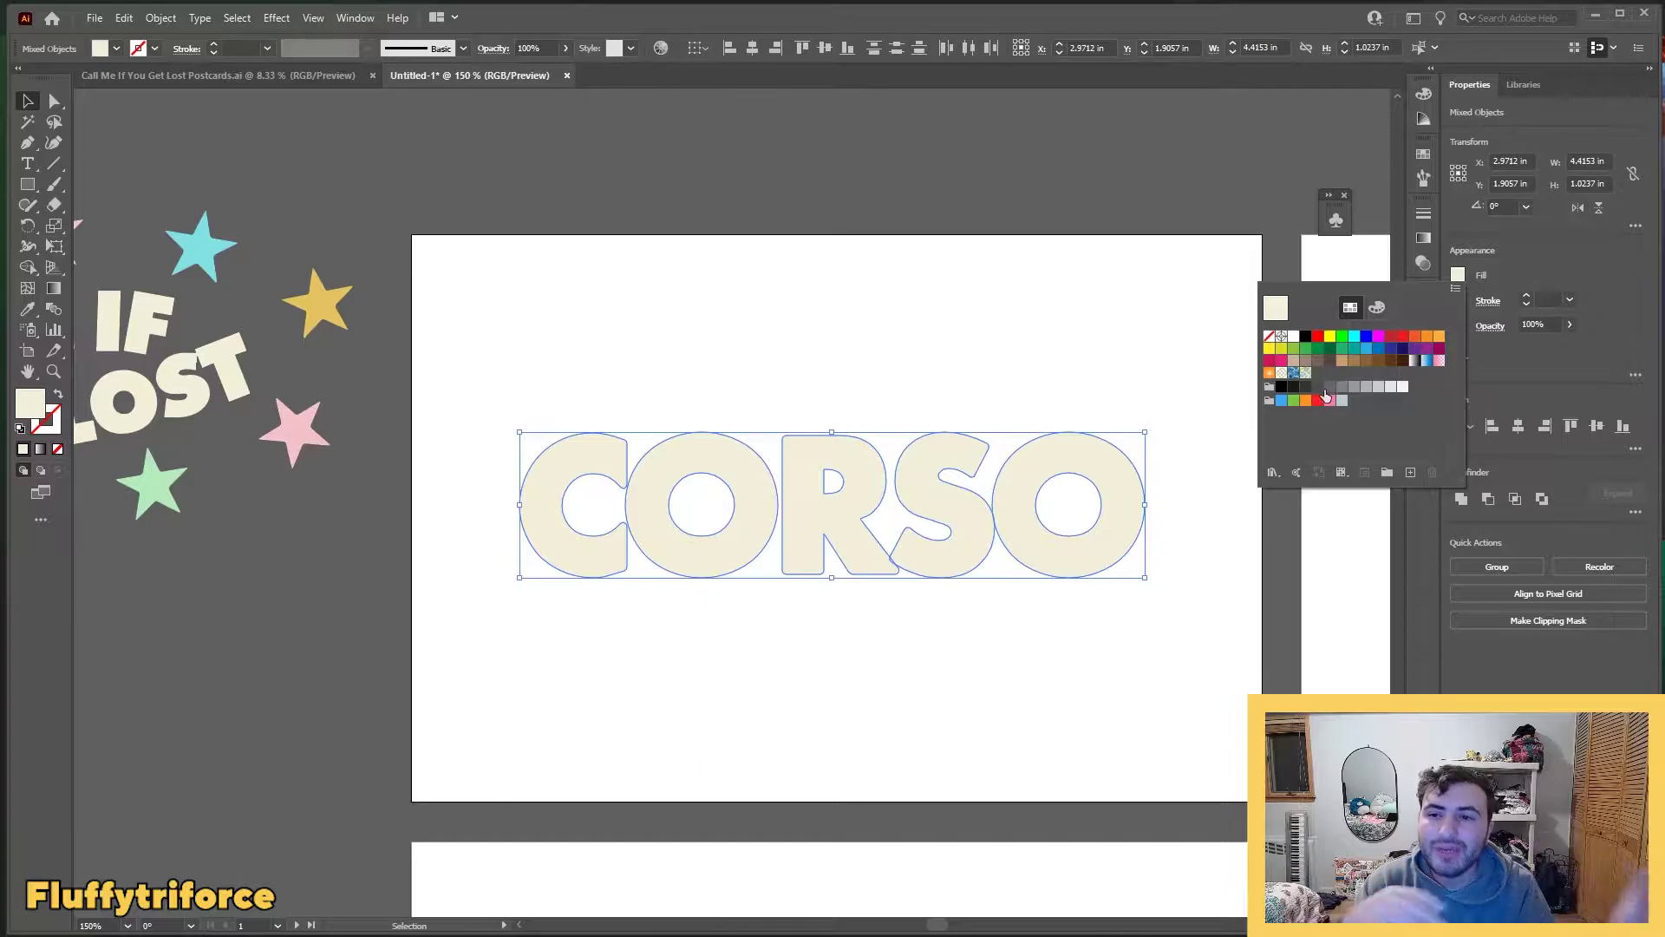
click(1311, 392)
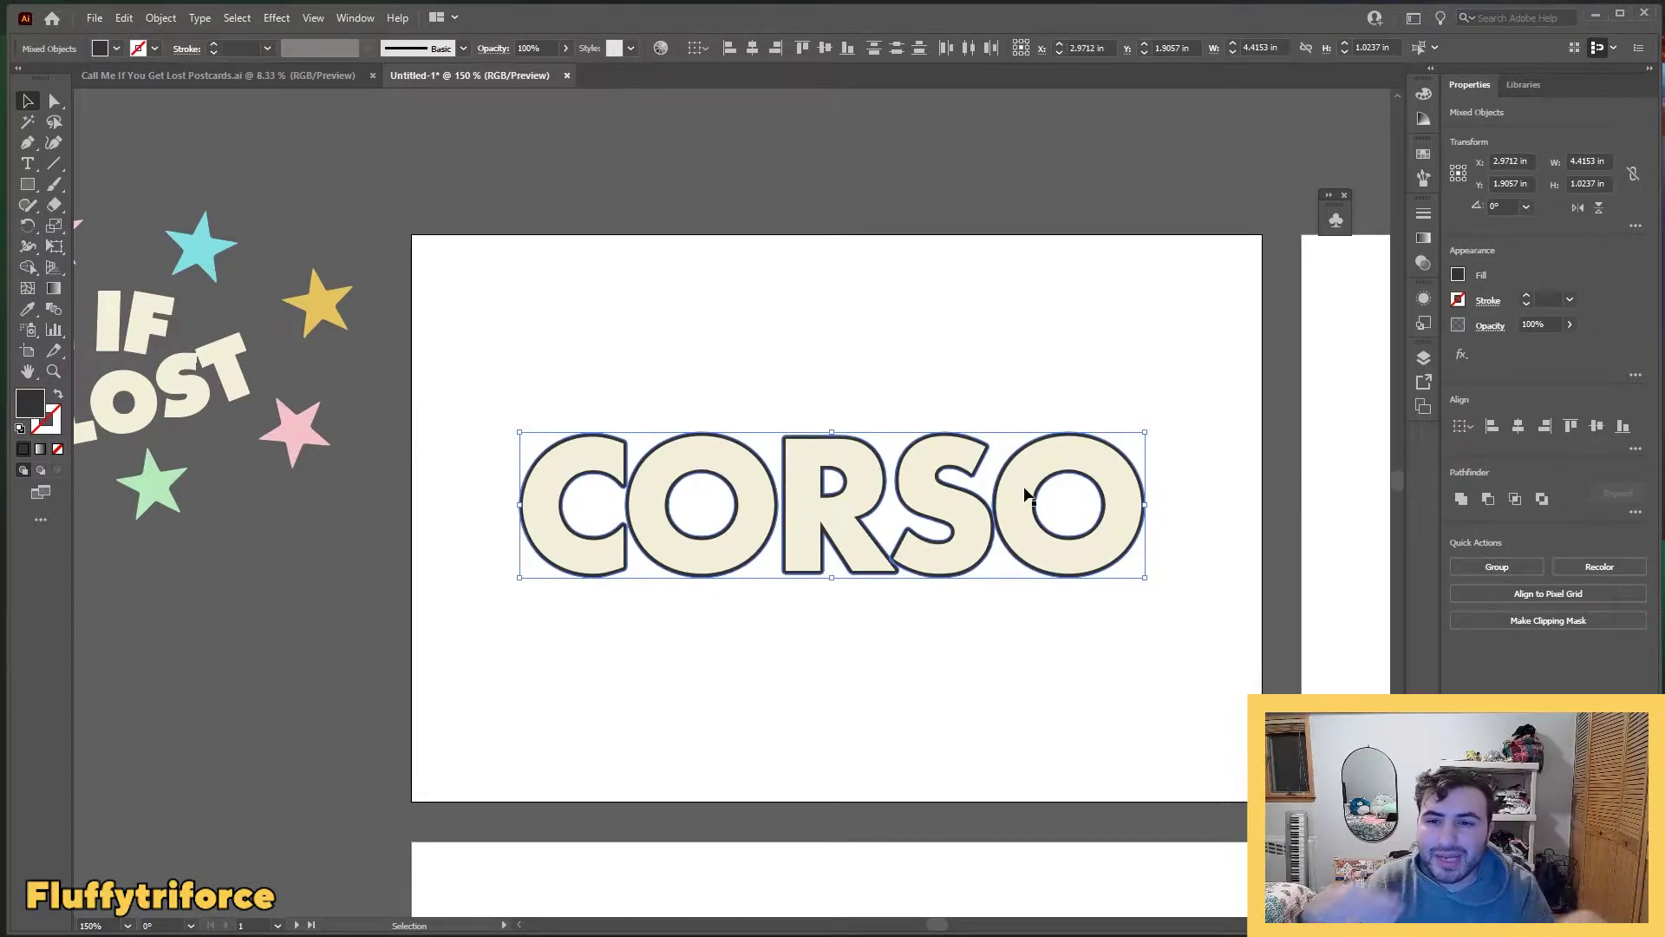
right_click(1025, 491)
click(1223, 740)
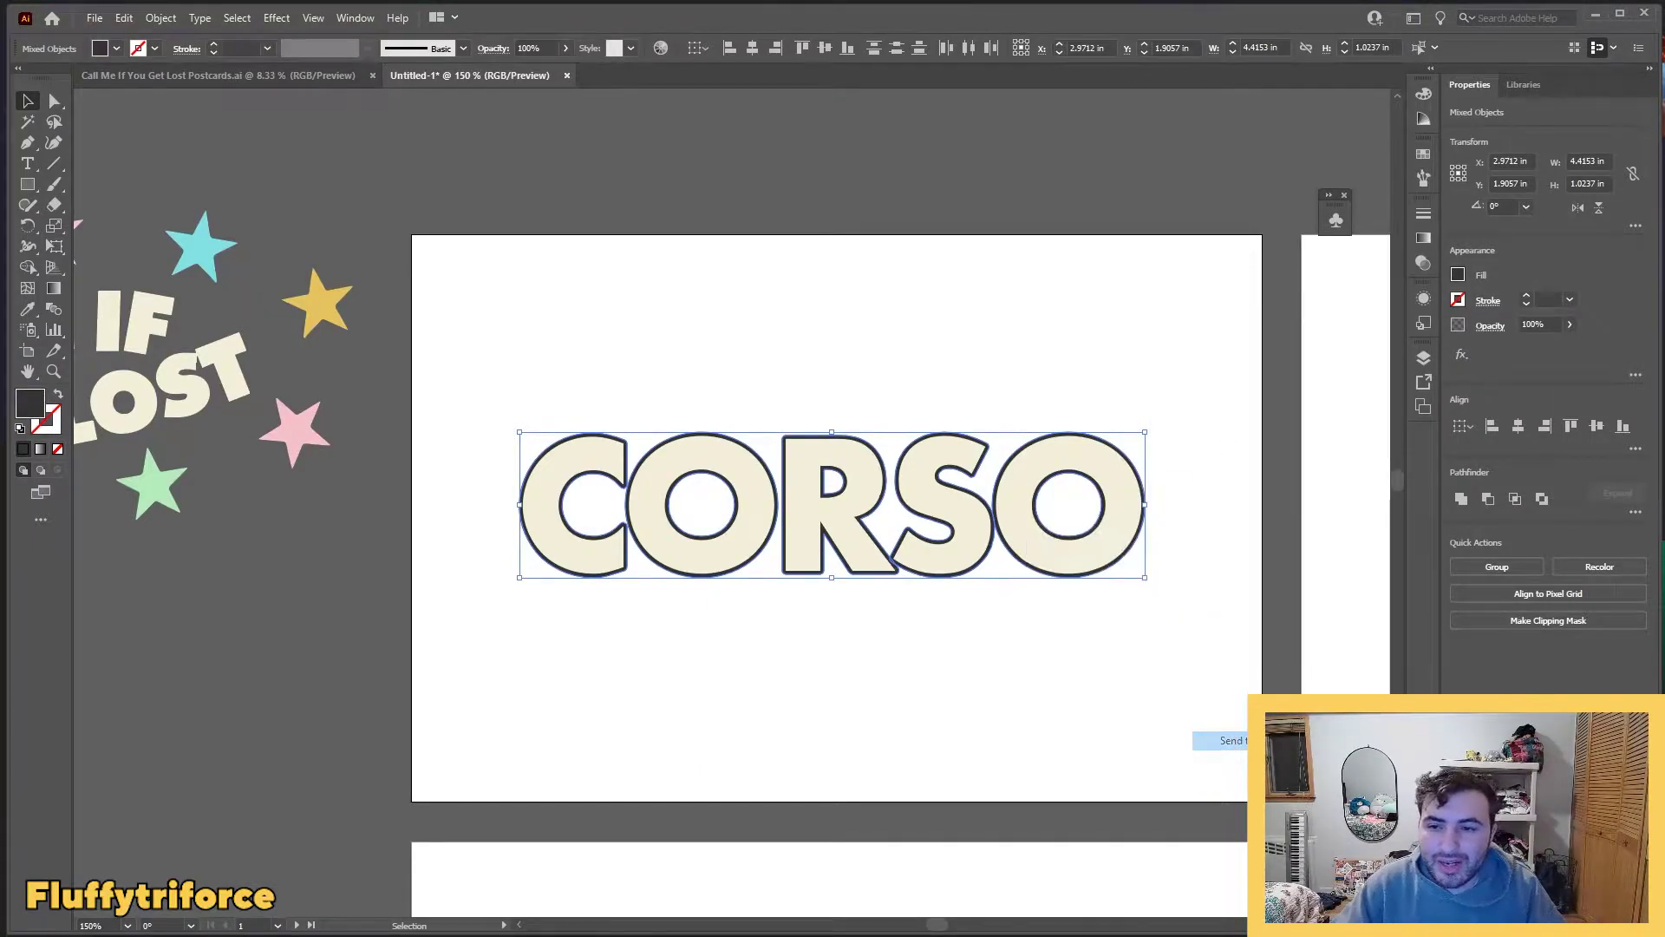
click(926, 687)
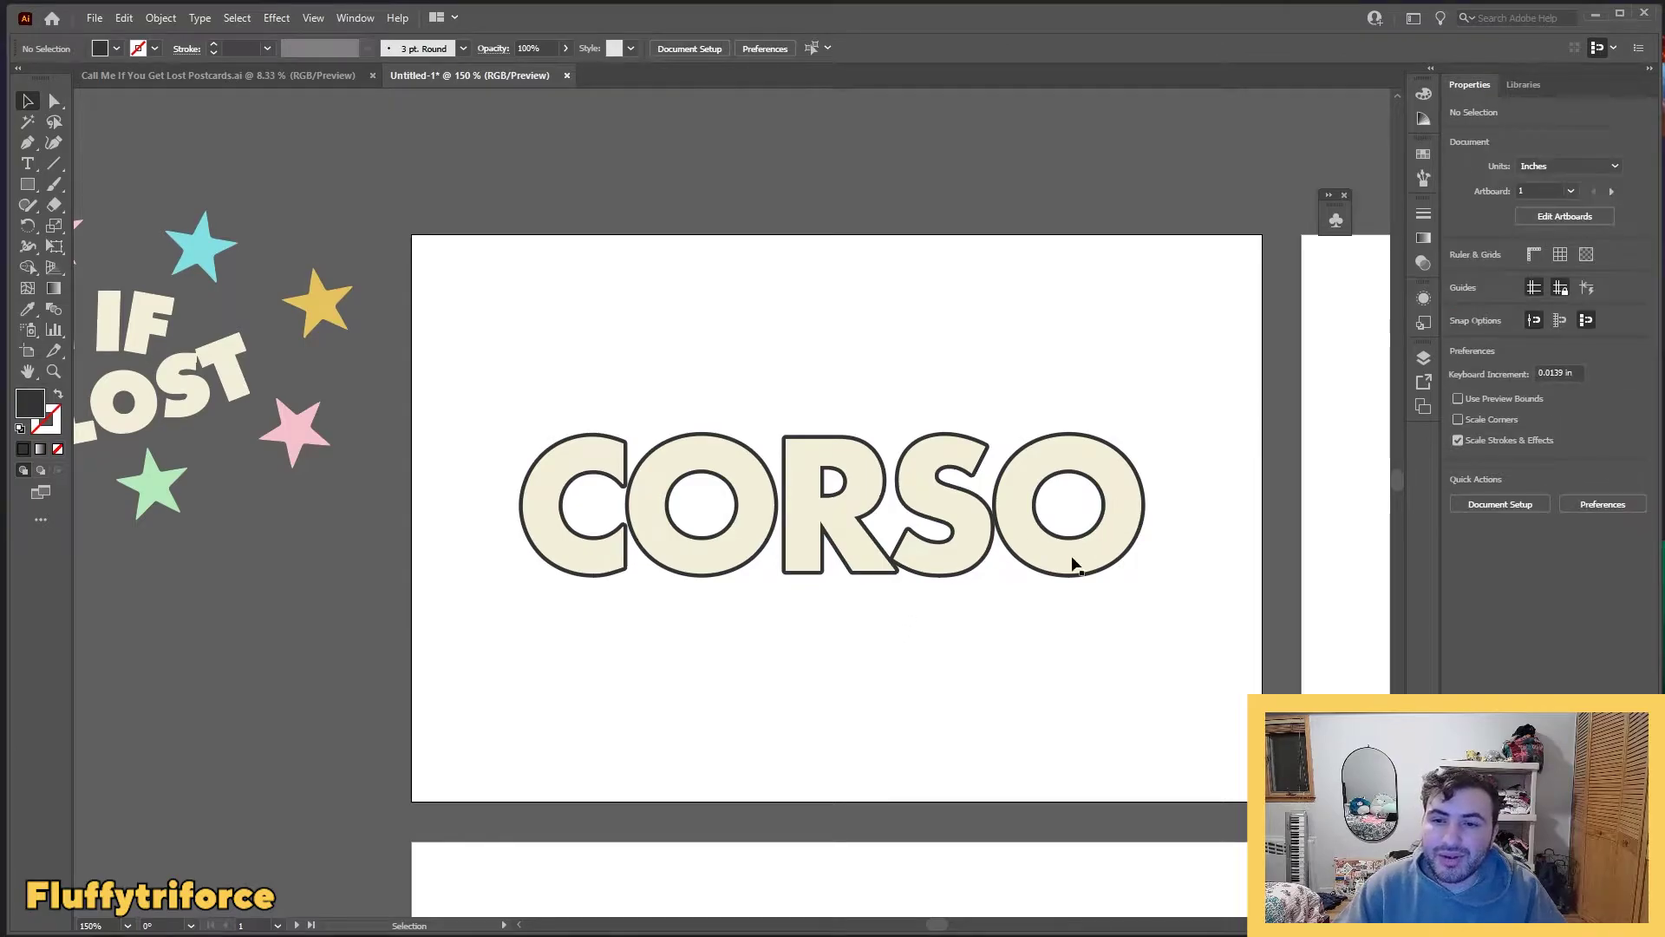
click(985, 529)
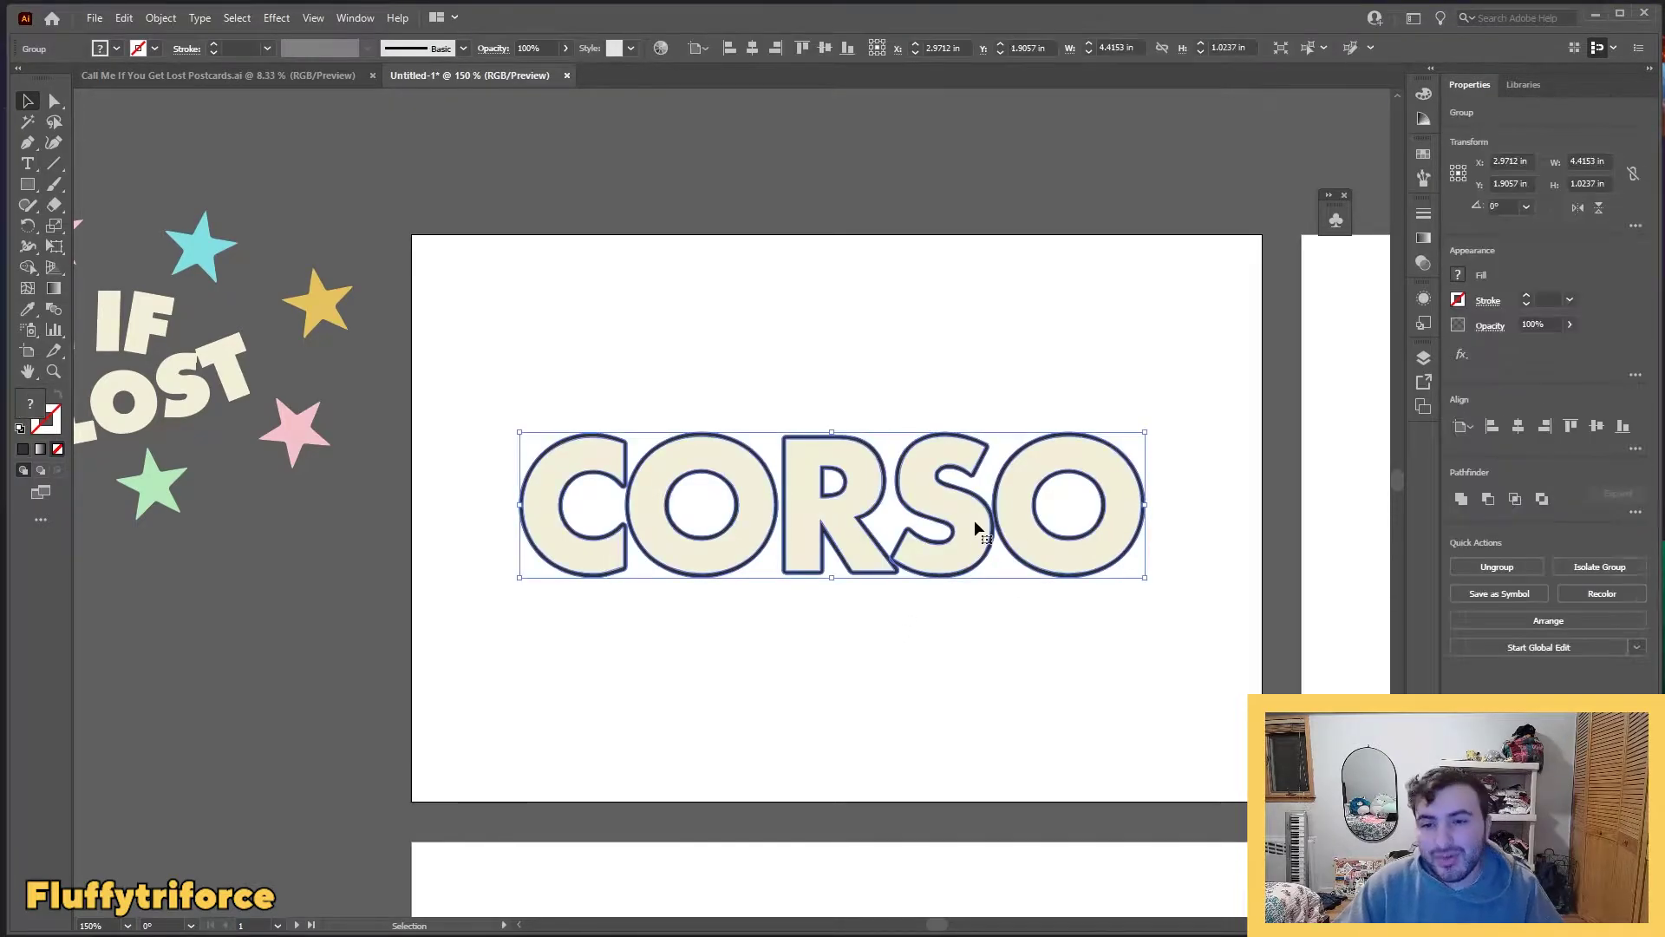
Step: Offset the paths of the whole CORSO group by 2 pt with round joins
click(163, 19)
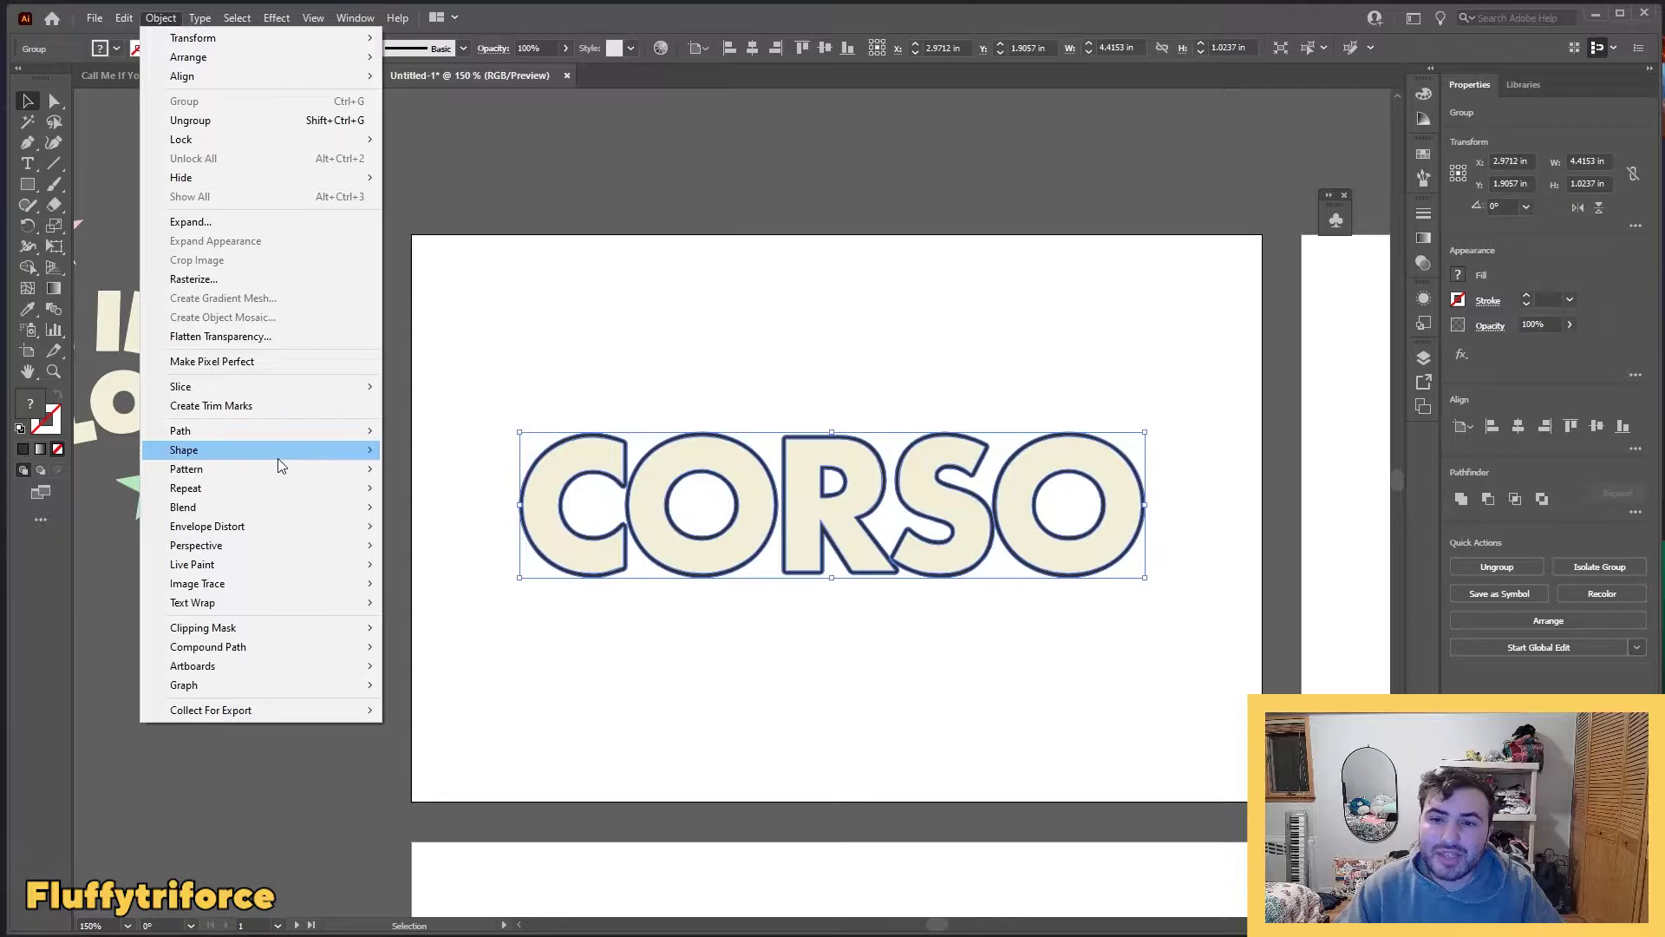
mouse_move(290, 430)
click(539, 488)
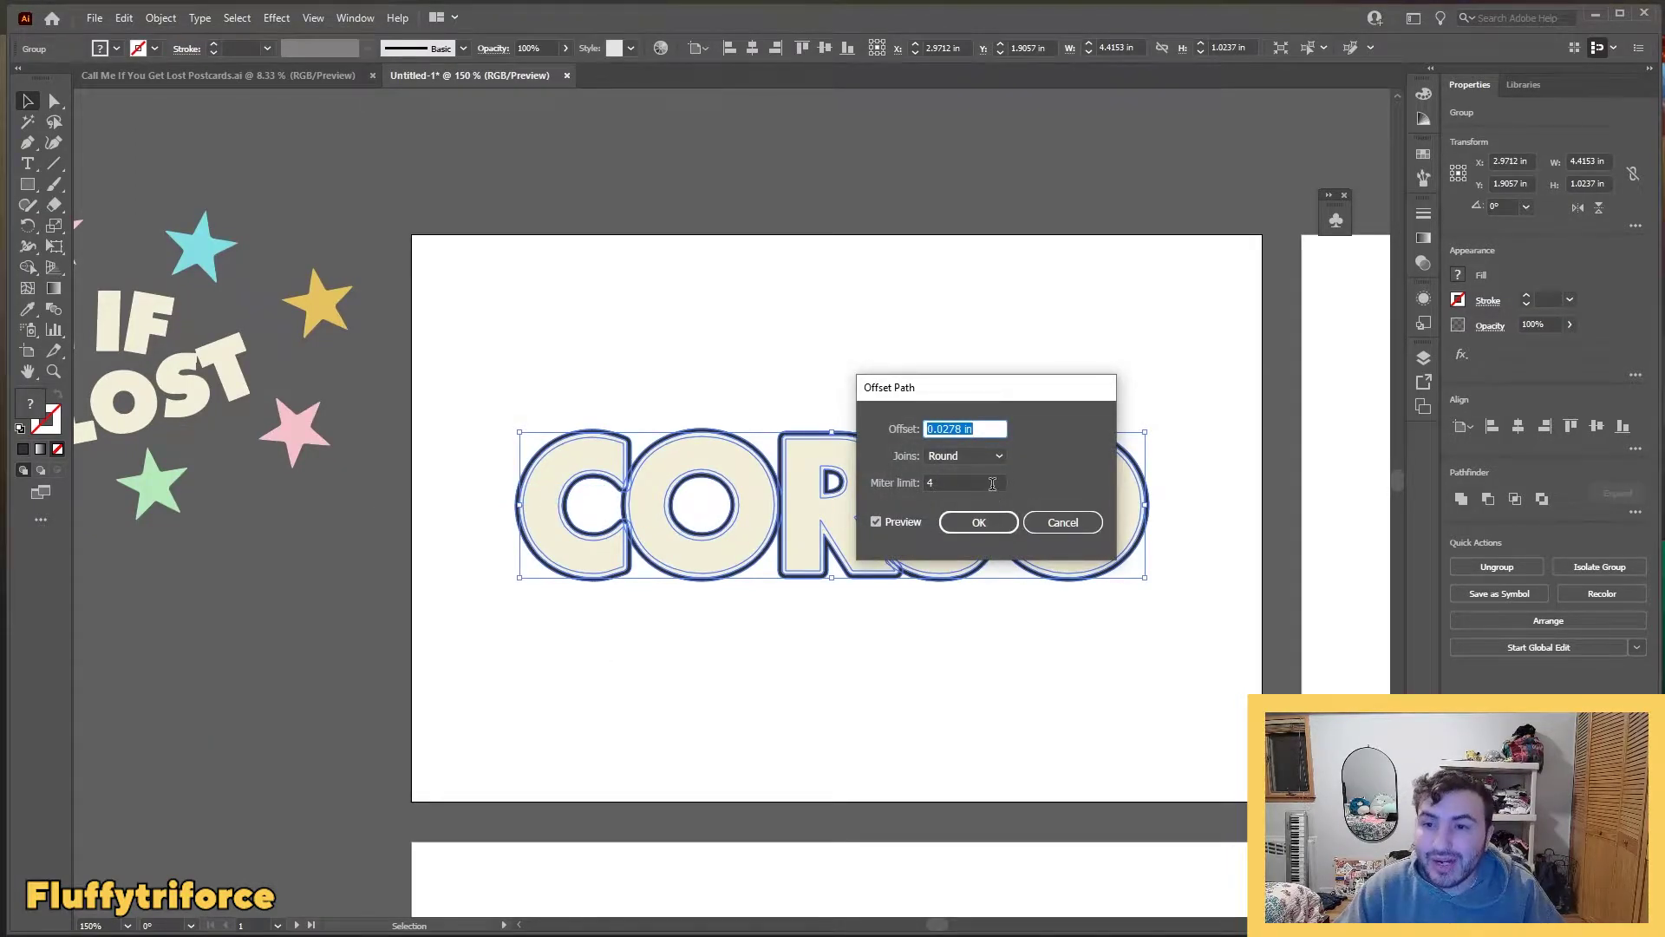
text(21)
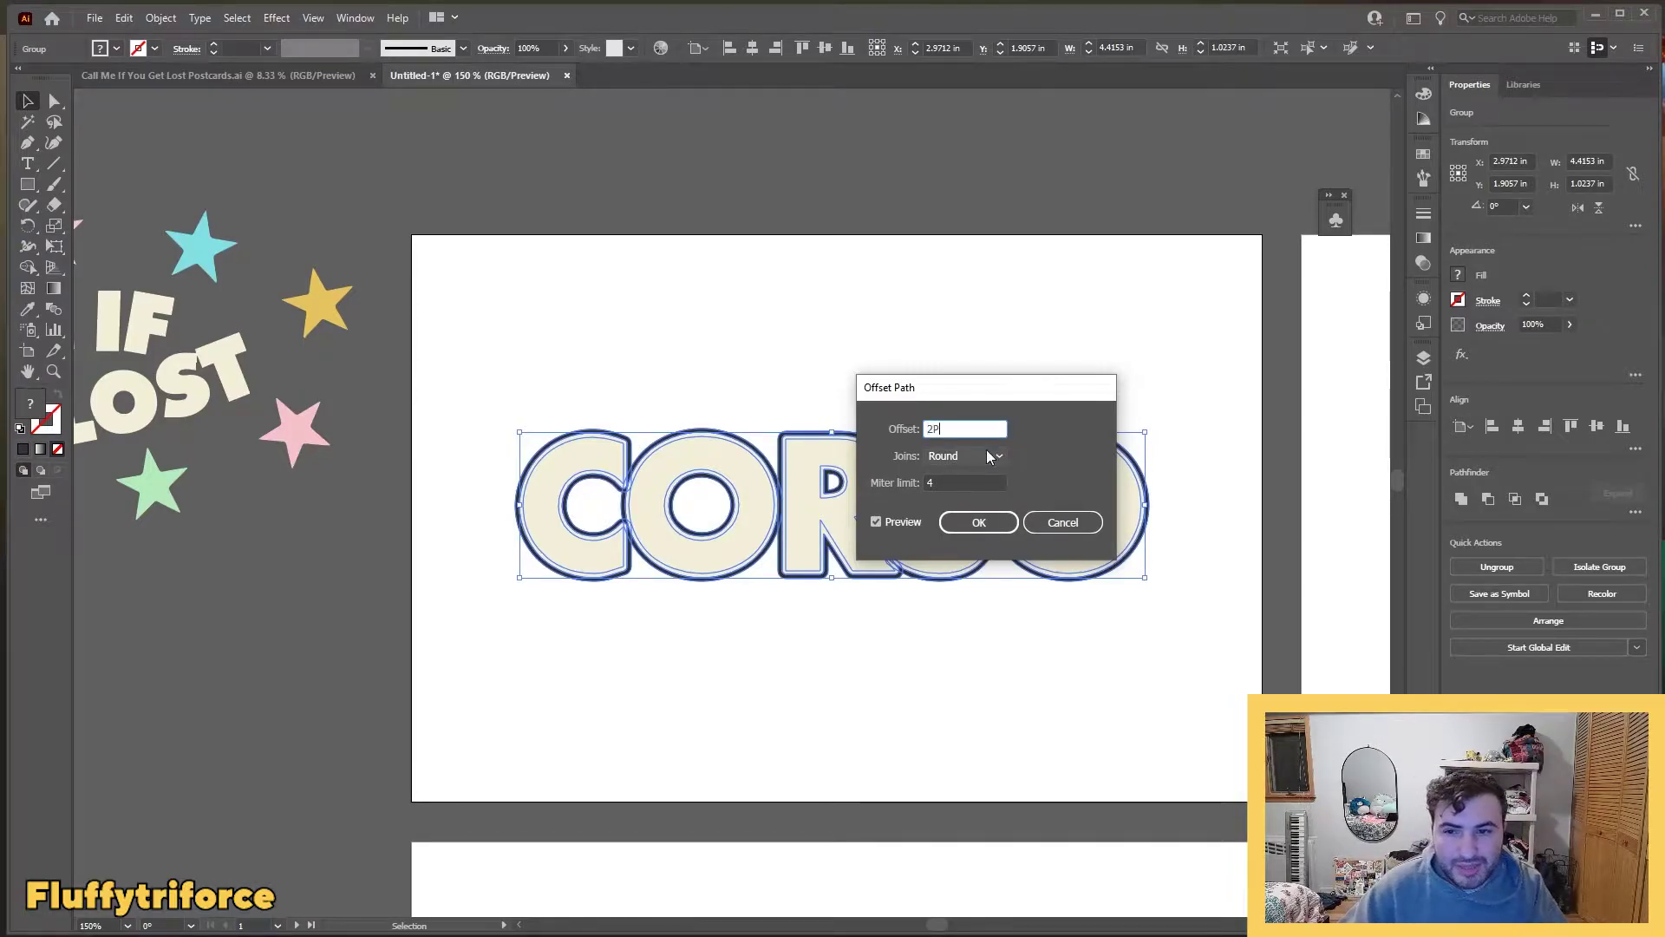
click(978, 521)
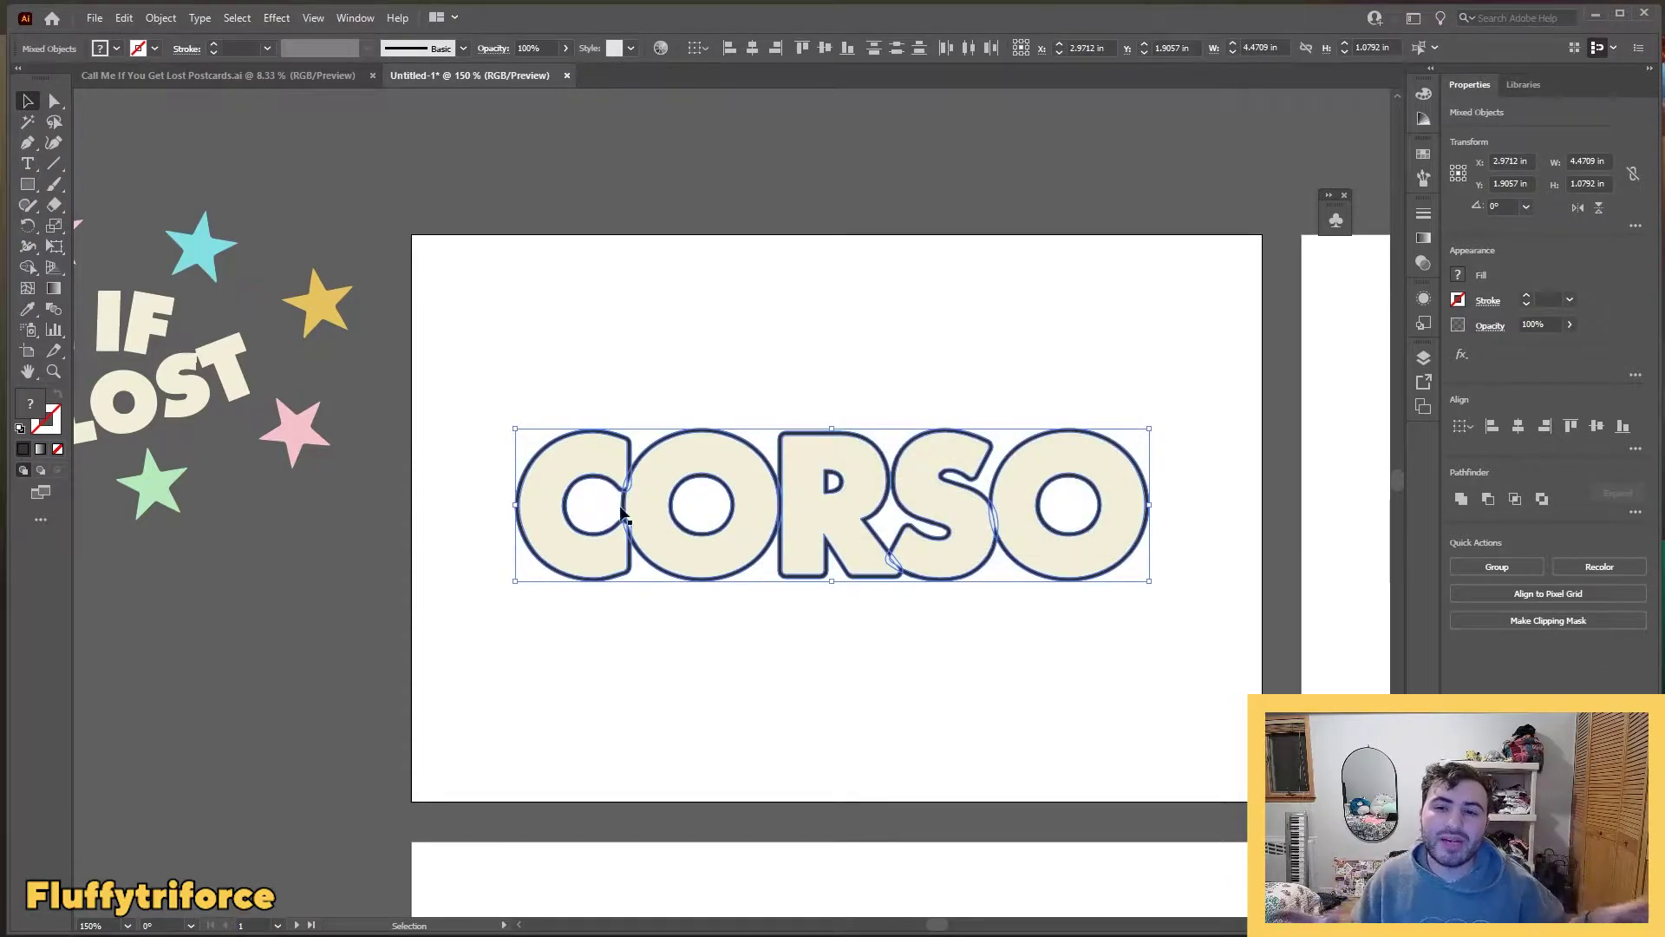
Step: Fill the new CORSO offset paths with the light blue sampled from the star and send them to the back
key(i)
click(200, 252)
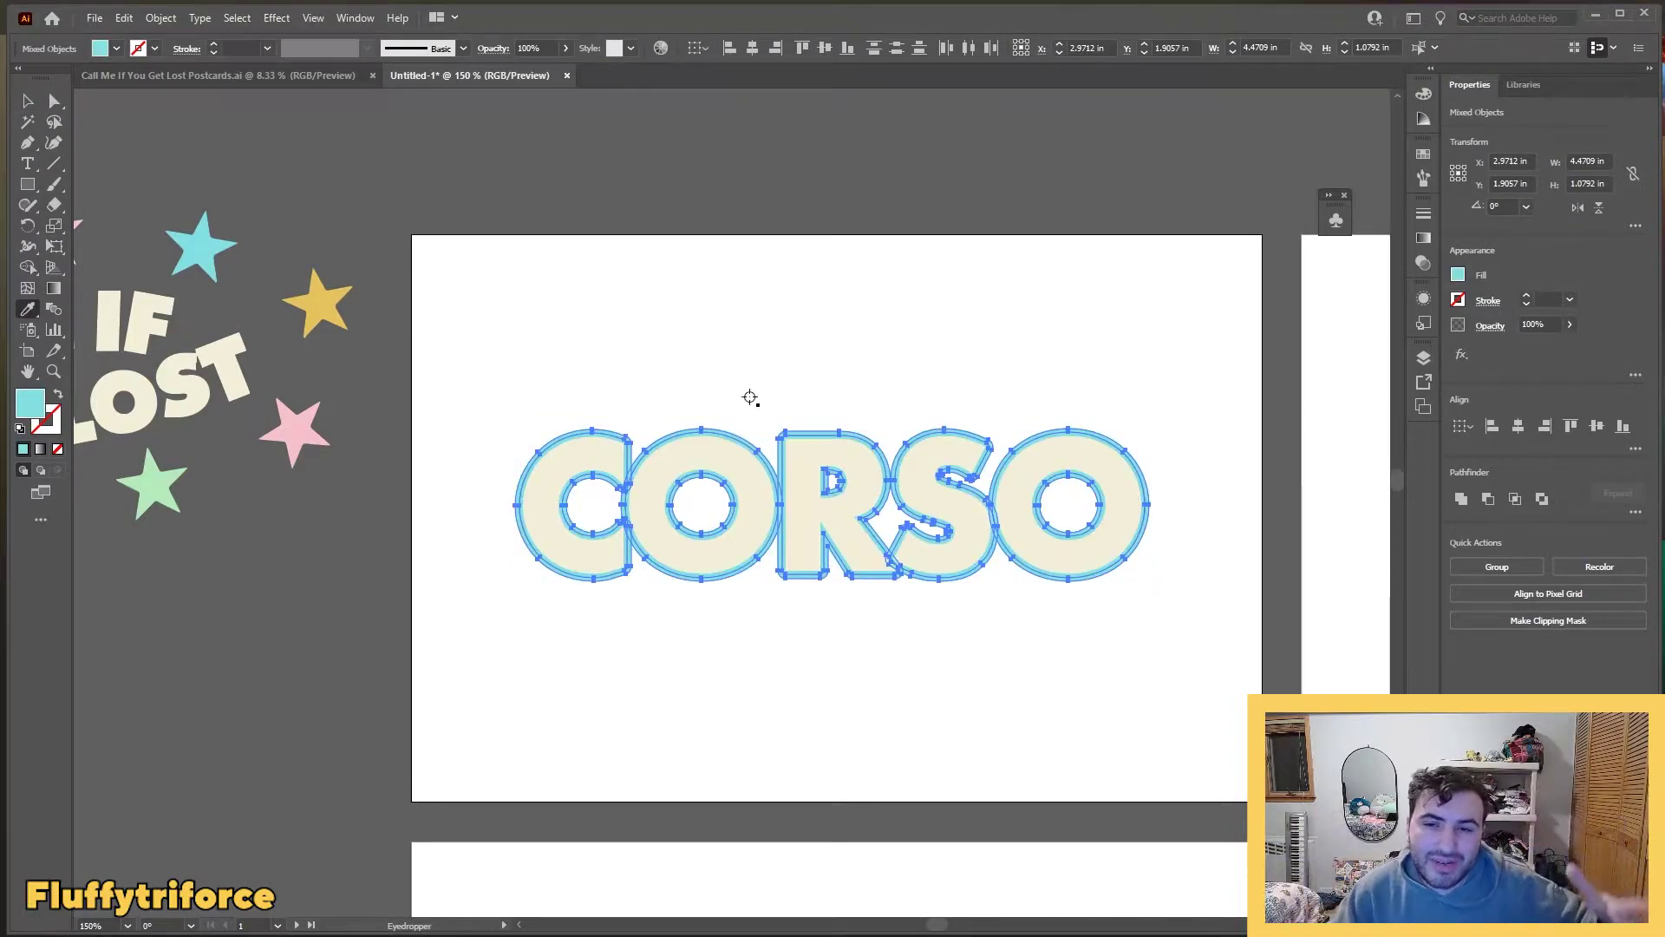
key(v)
right_click(829, 488)
mouse_move(963, 682)
click(1095, 741)
click(922, 691)
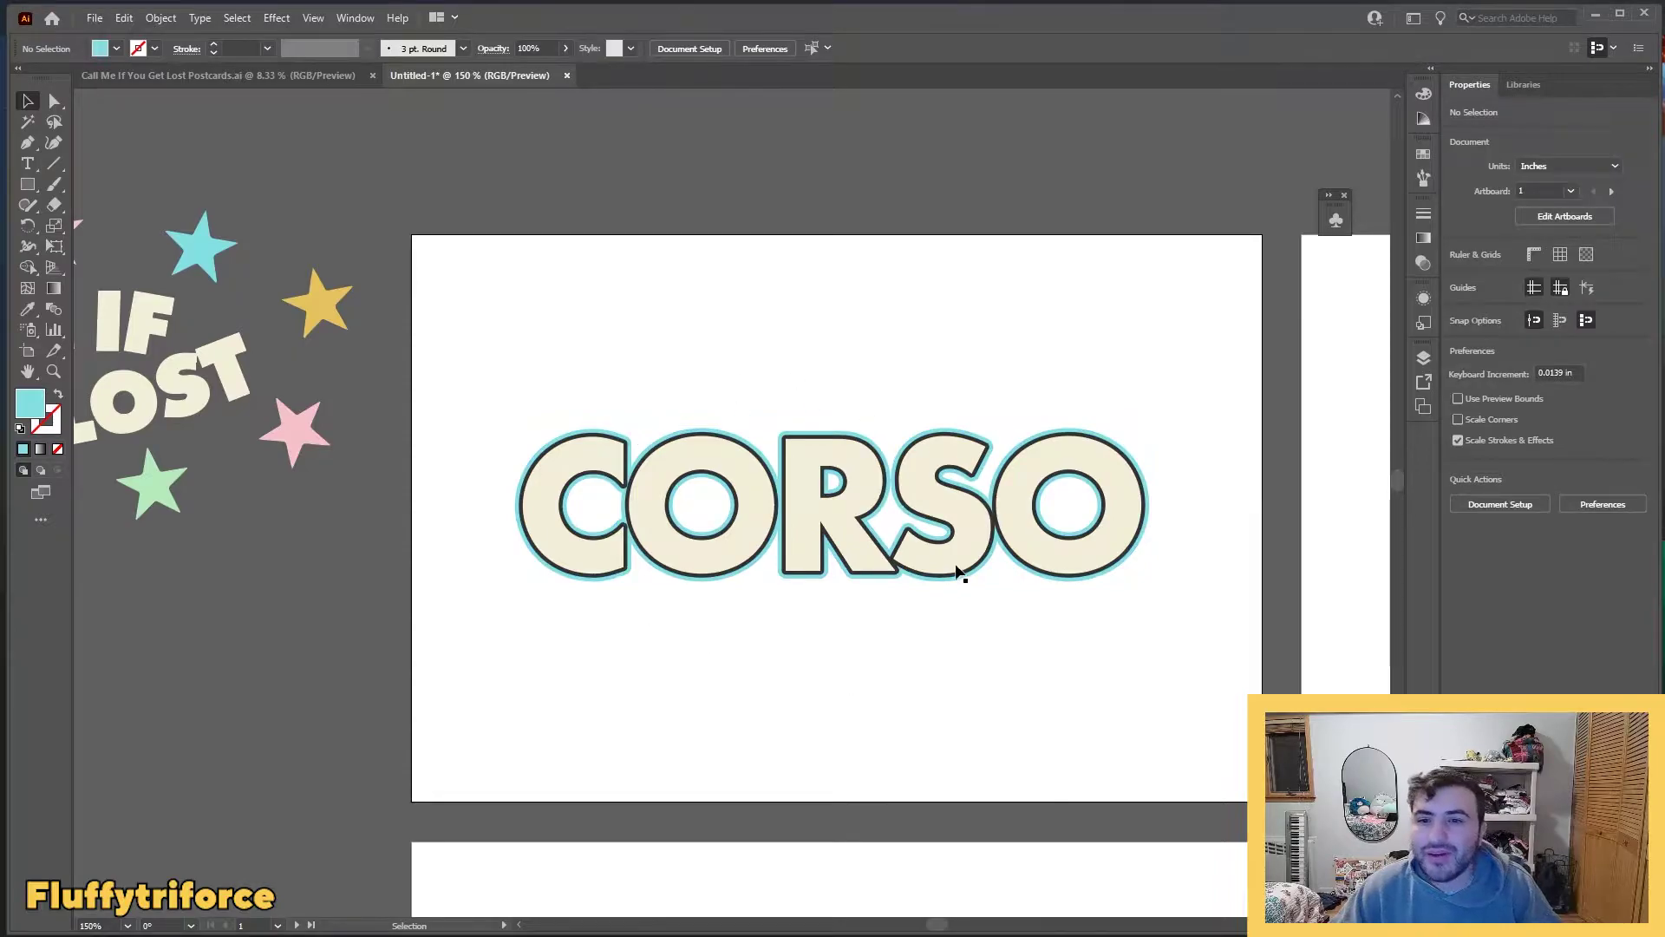
click(874, 551)
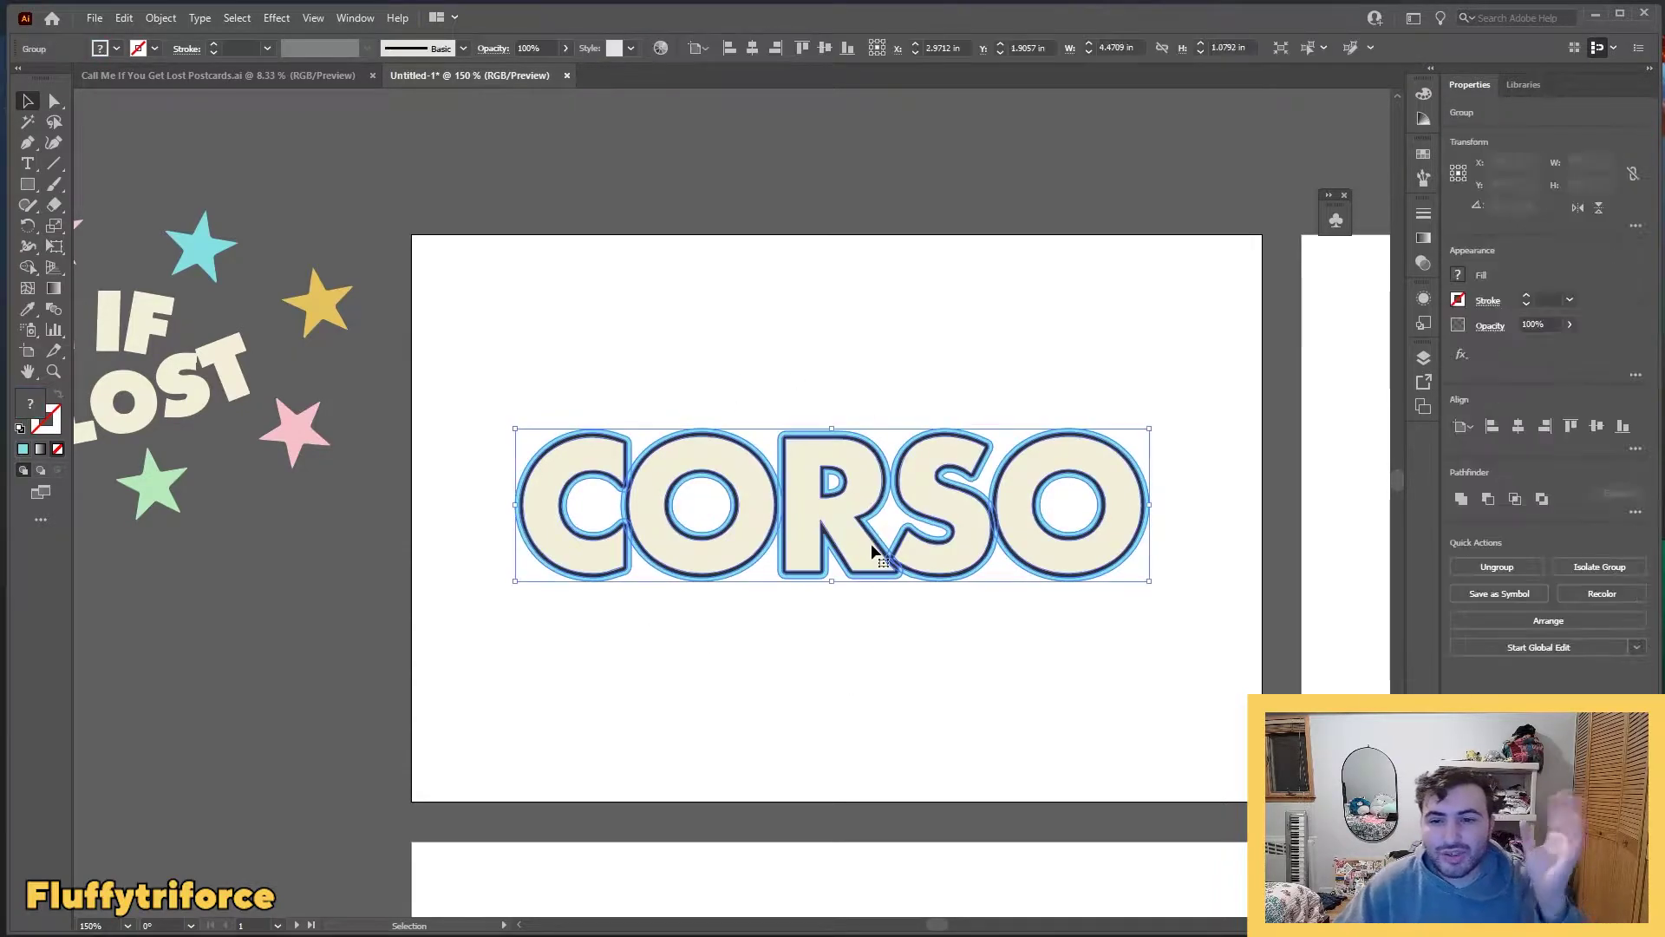
click(811, 273)
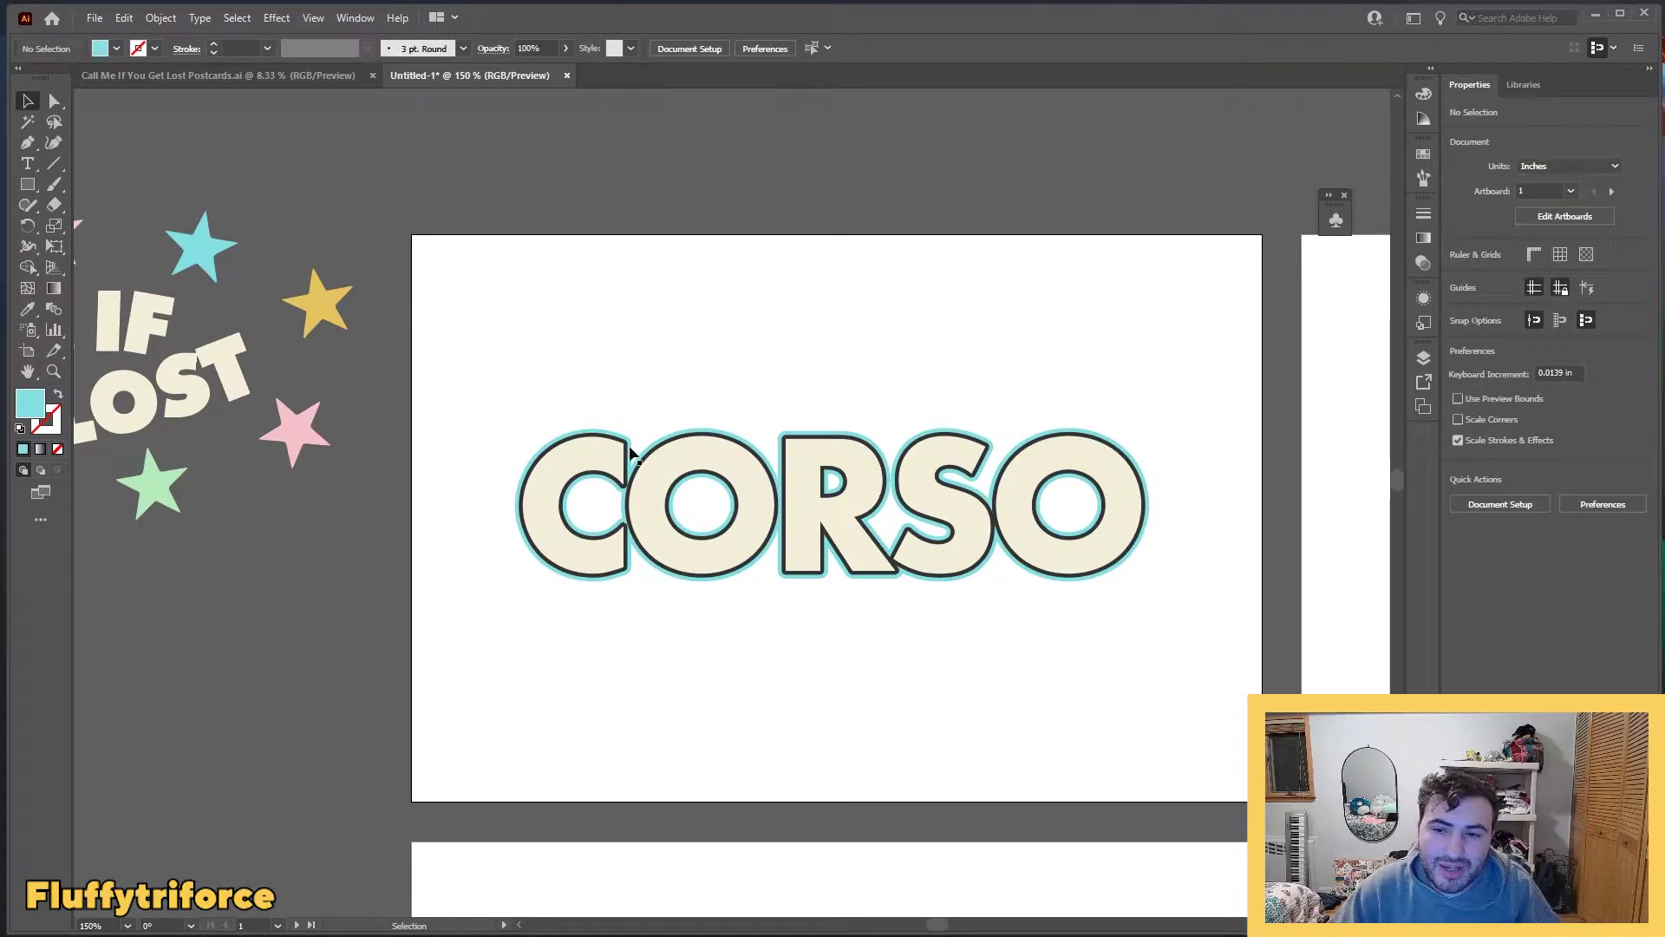
Step: Start a 3D Extrude & Bevel effect on the CORSO group with custom rotation angles of 1°, 1° and 0°
click(766, 555)
click(275, 18)
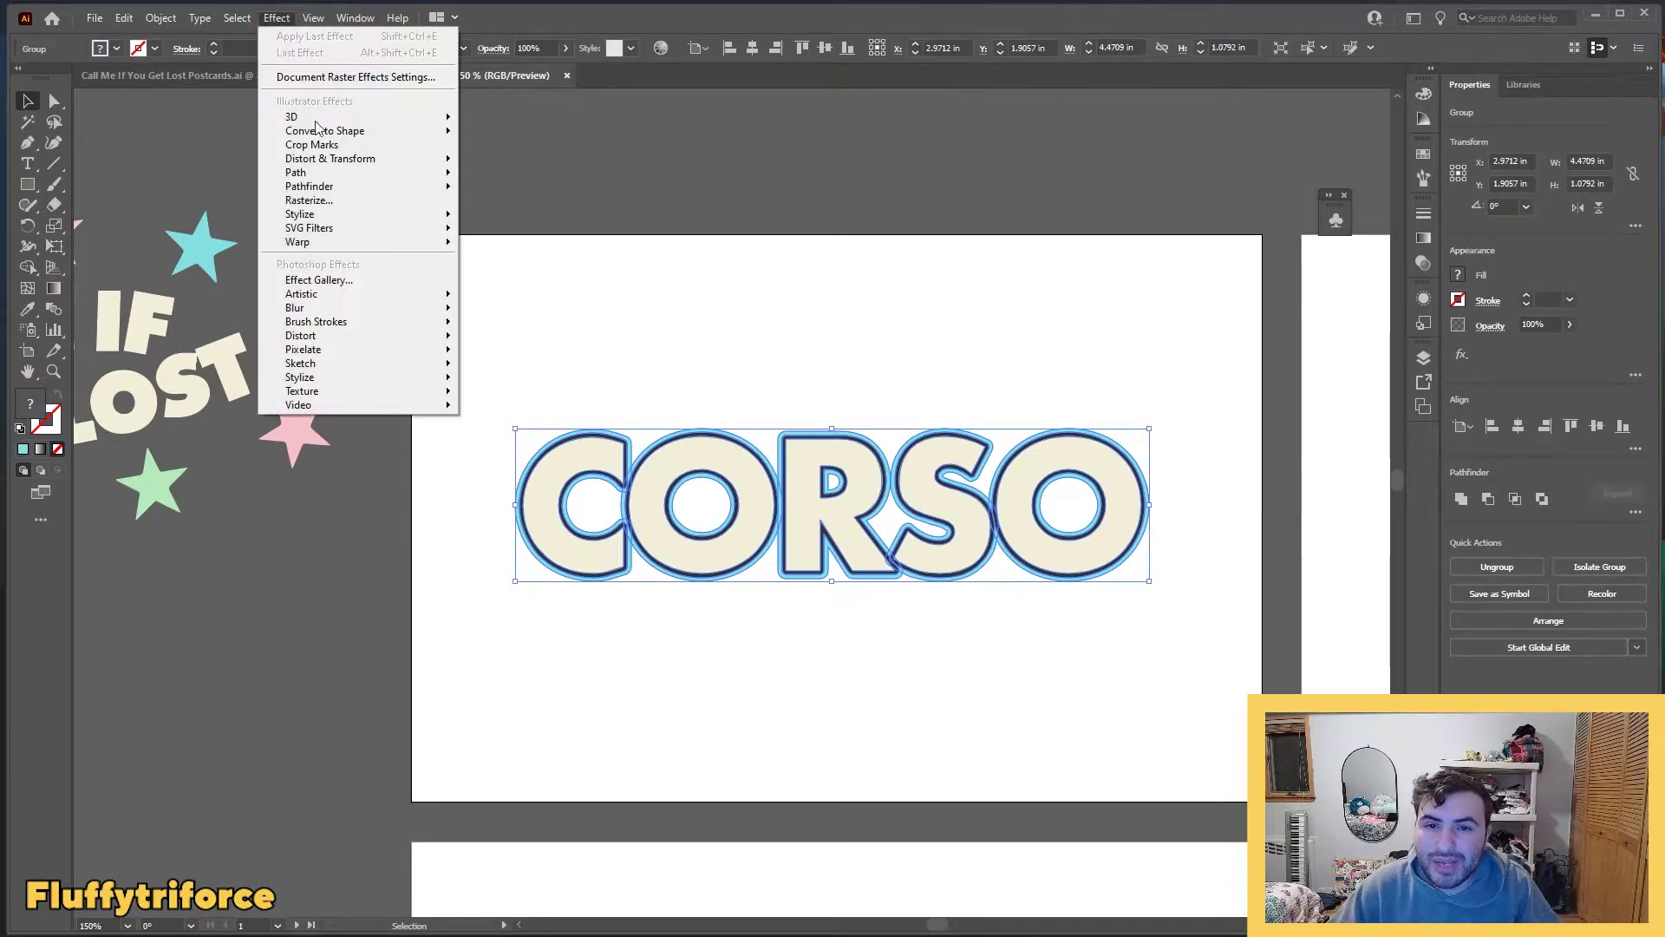
mouse_move(347, 117)
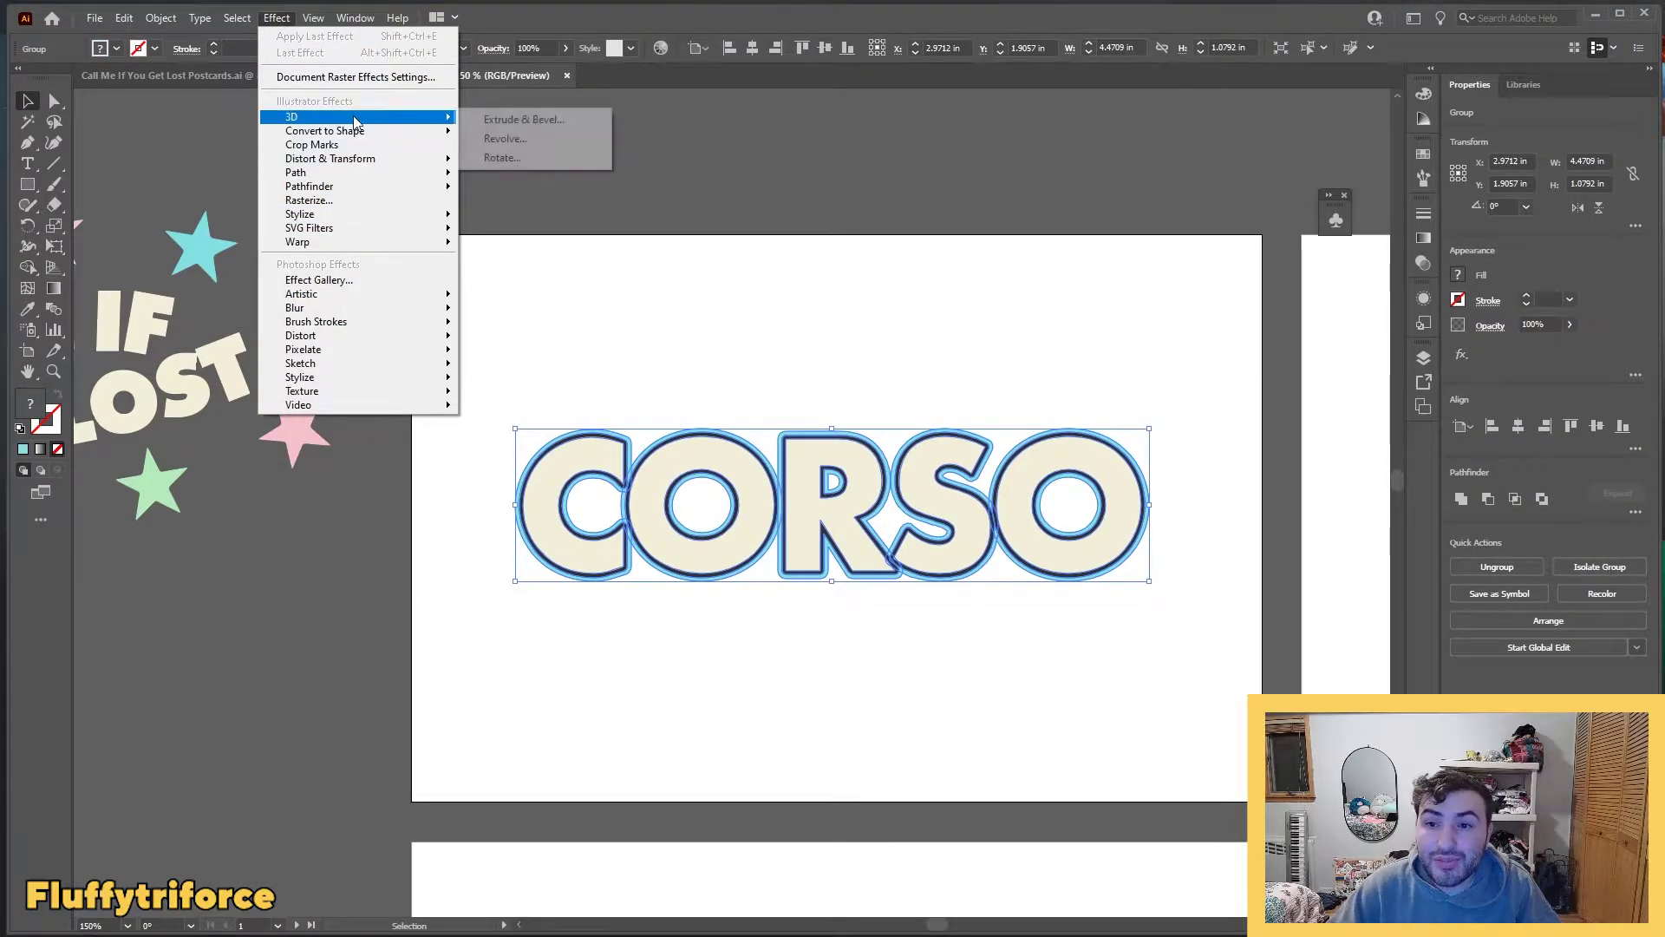
click(513, 113)
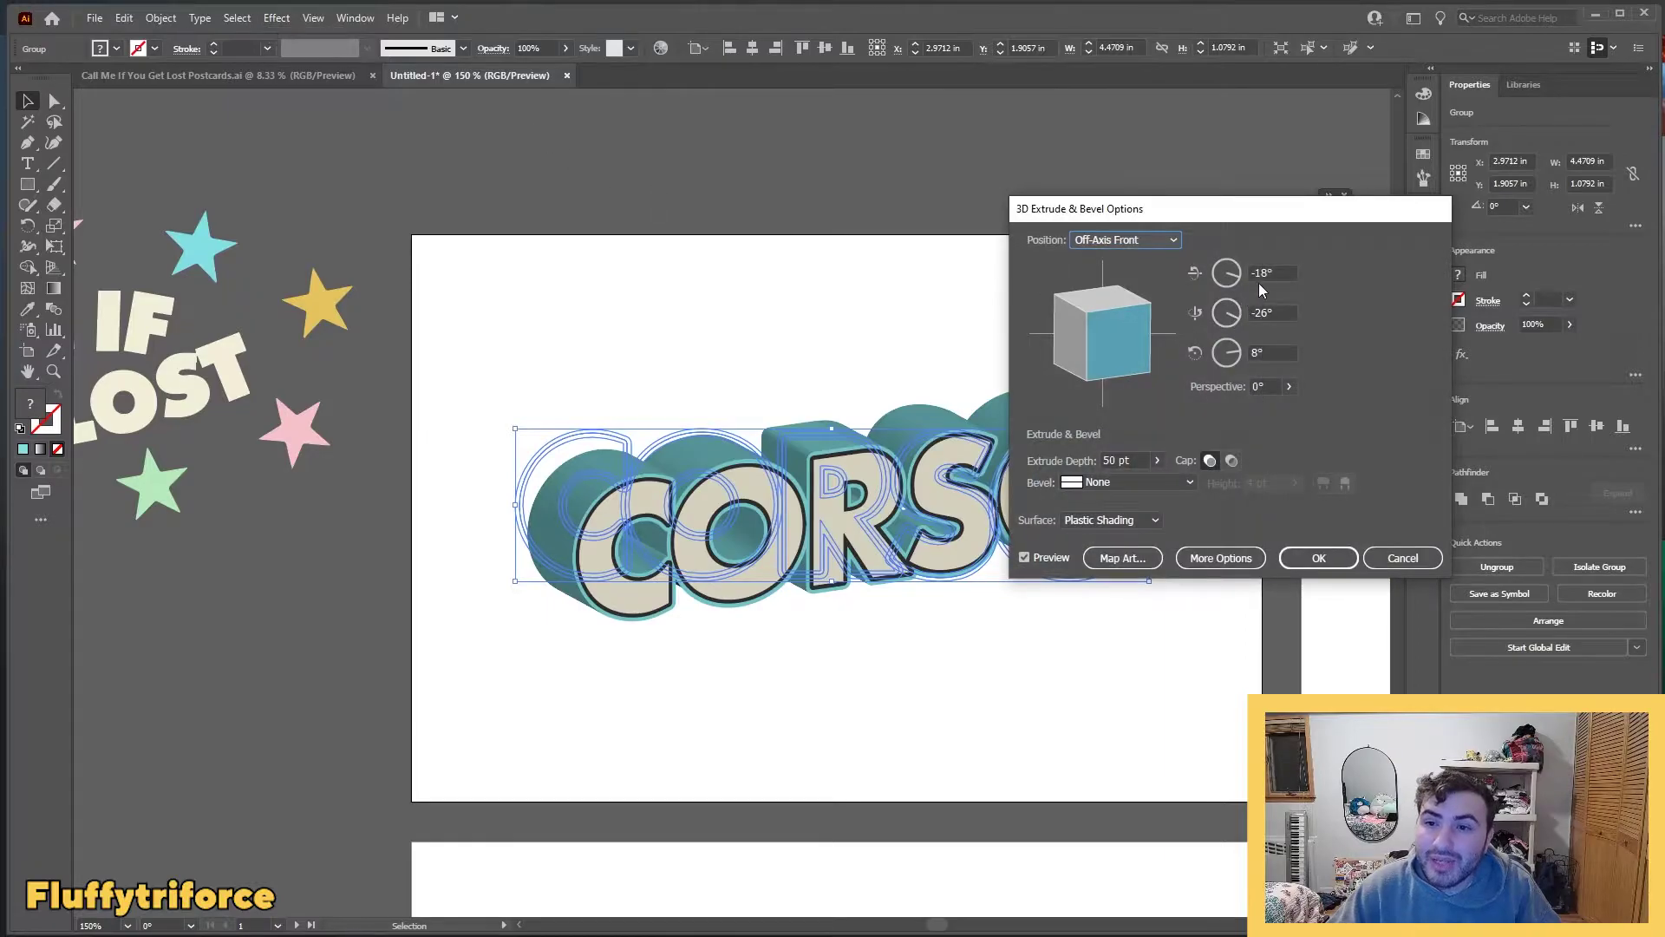
click(1285, 273)
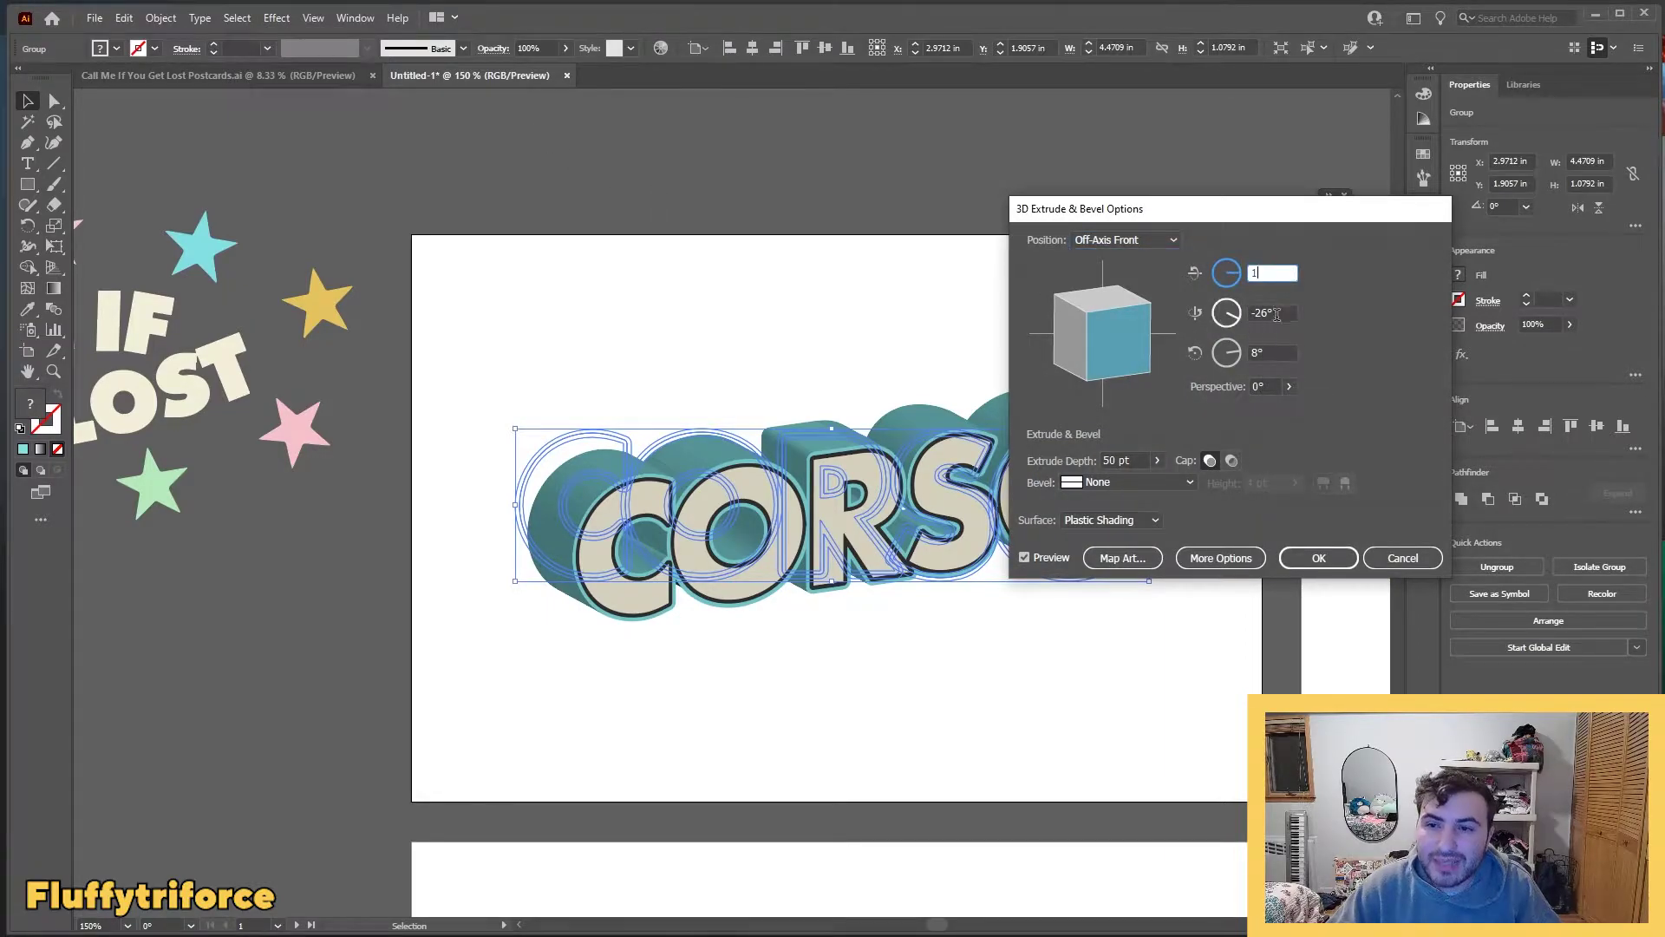
key(Tab)
key(Tab)
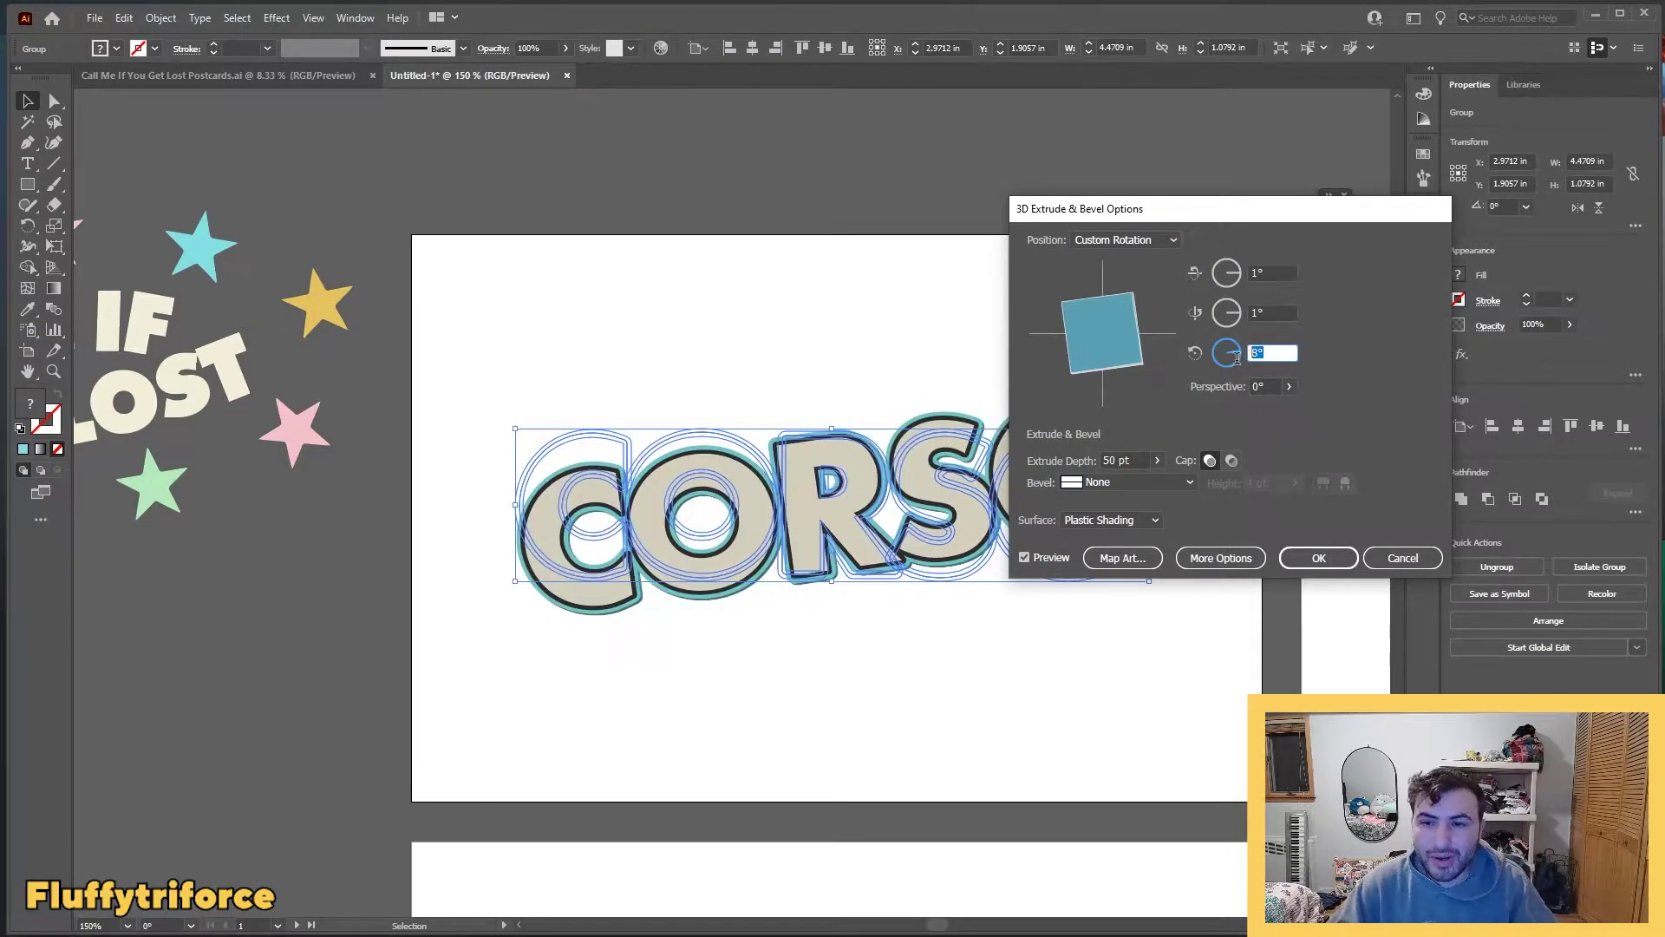
Step: Set the CORSO extrusion depth to 1000 pt with no bevel and No Shading, and apply the 3D effect
click(1128, 483)
click(1151, 503)
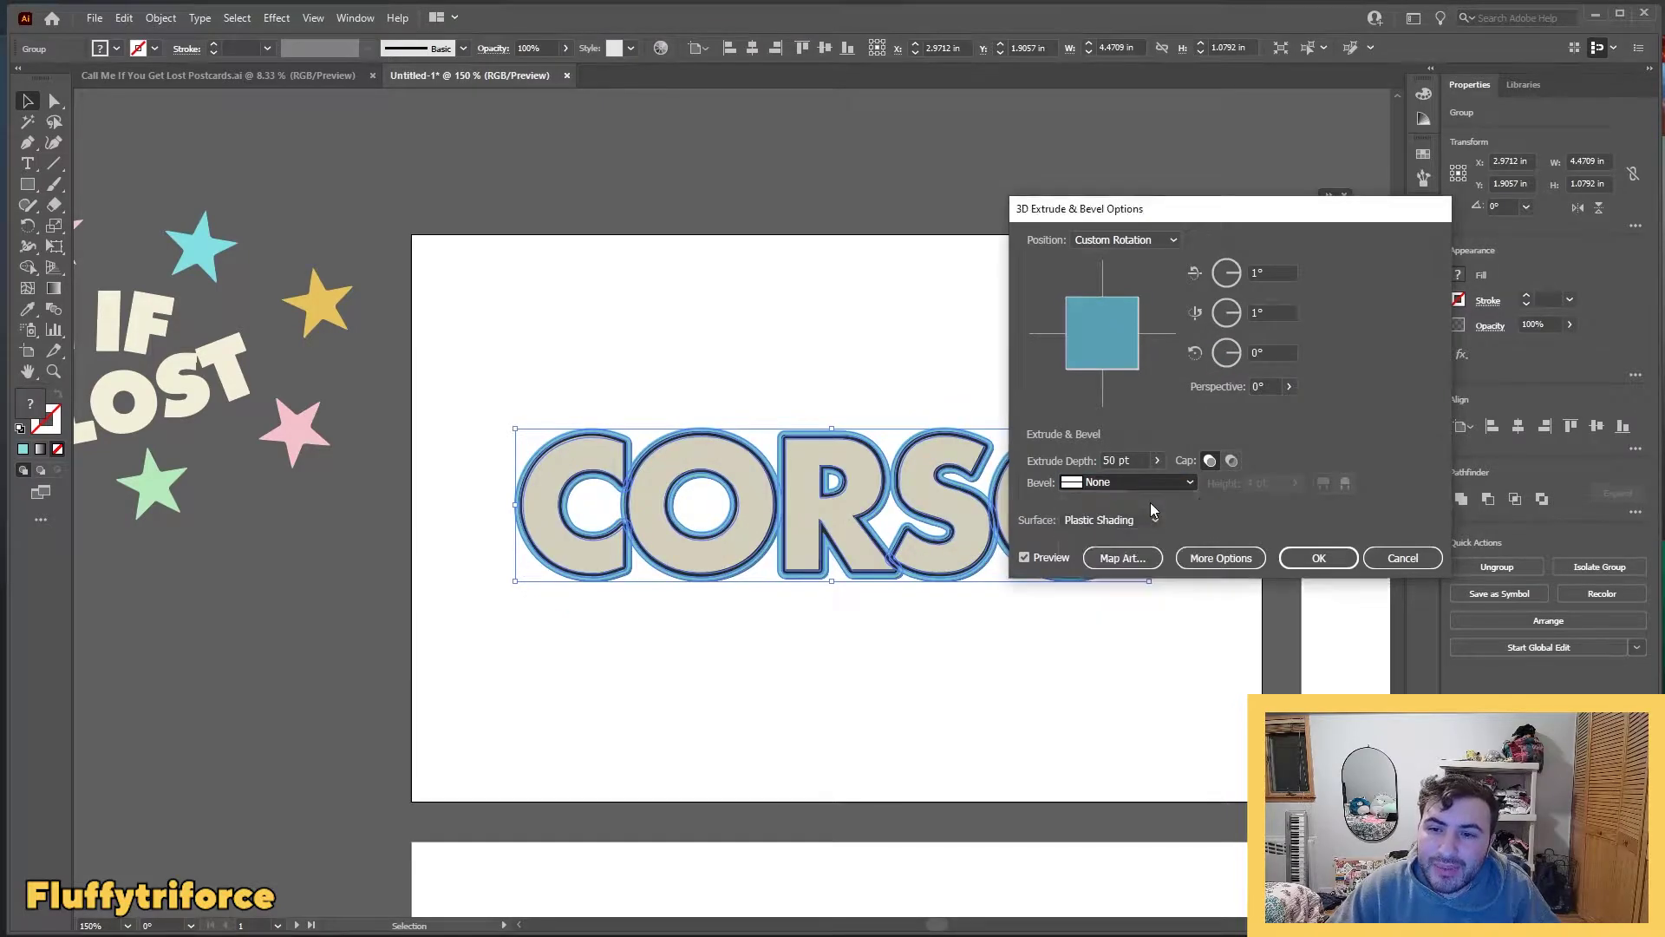
click(1078, 461)
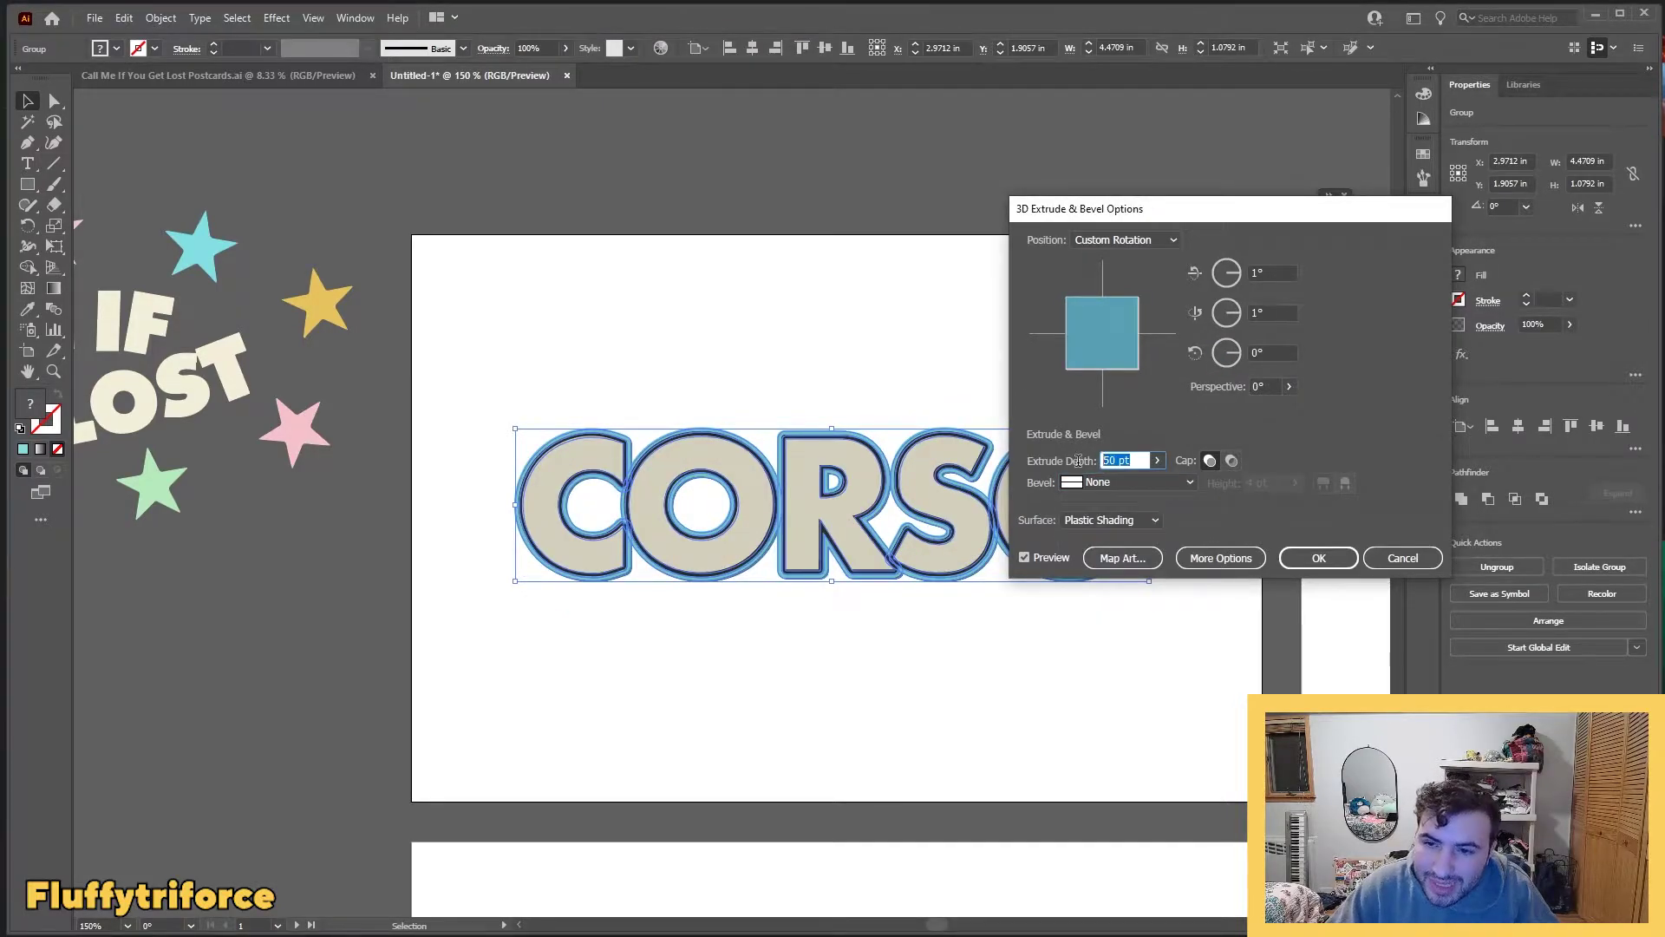
click(1139, 523)
click(1128, 556)
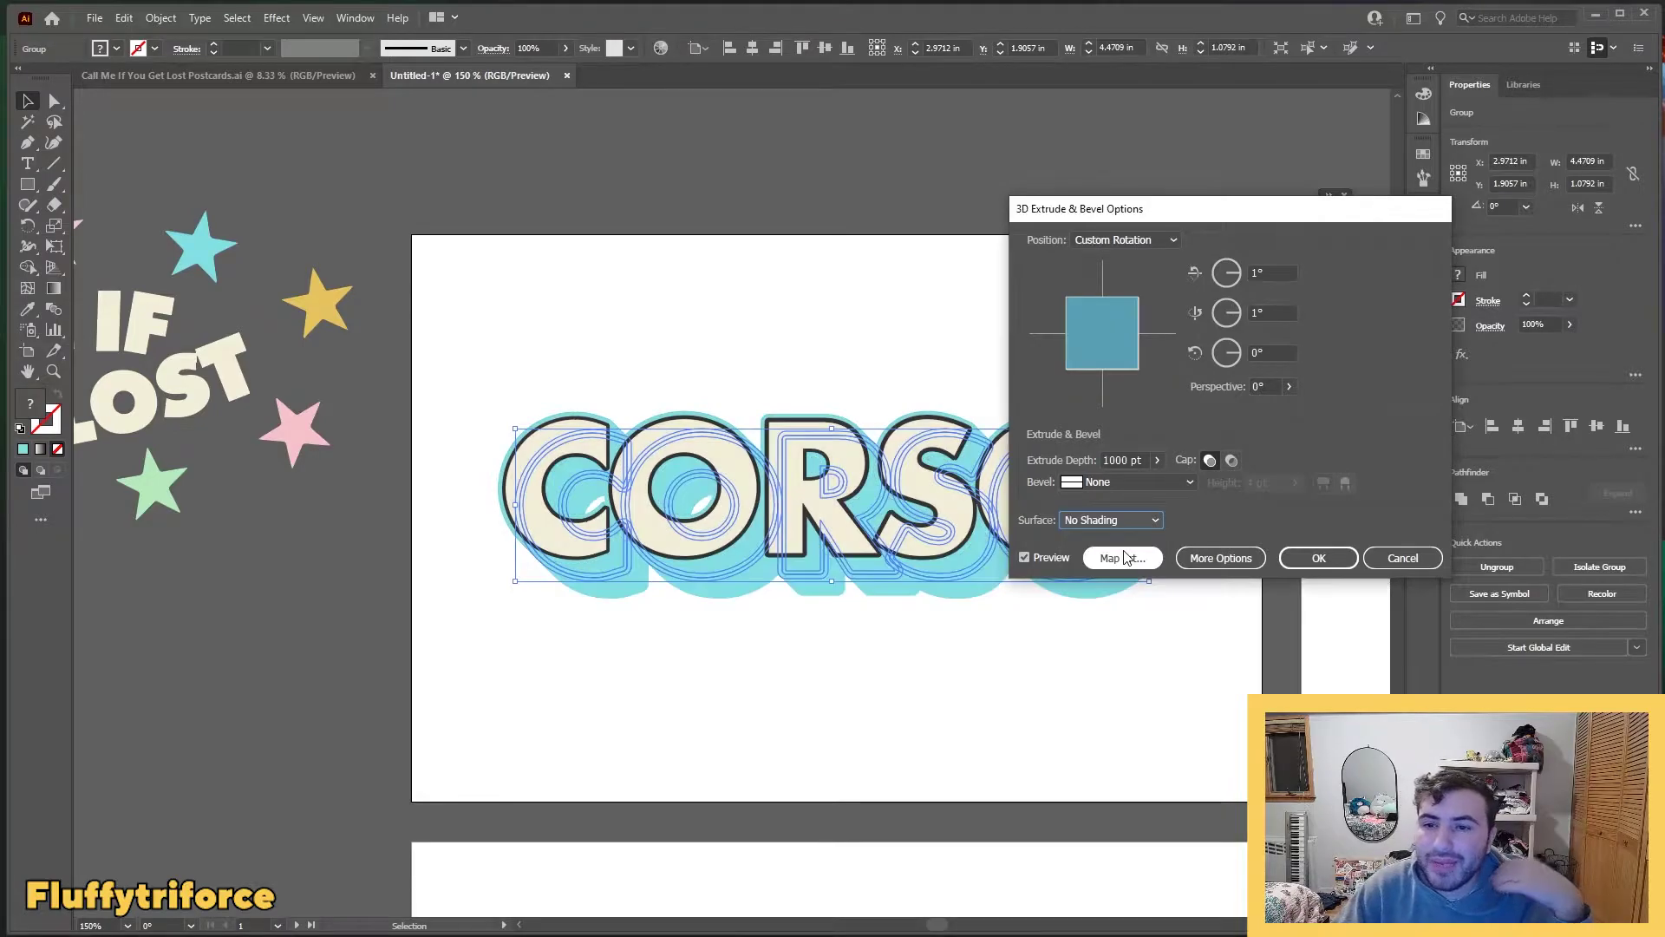
click(1318, 559)
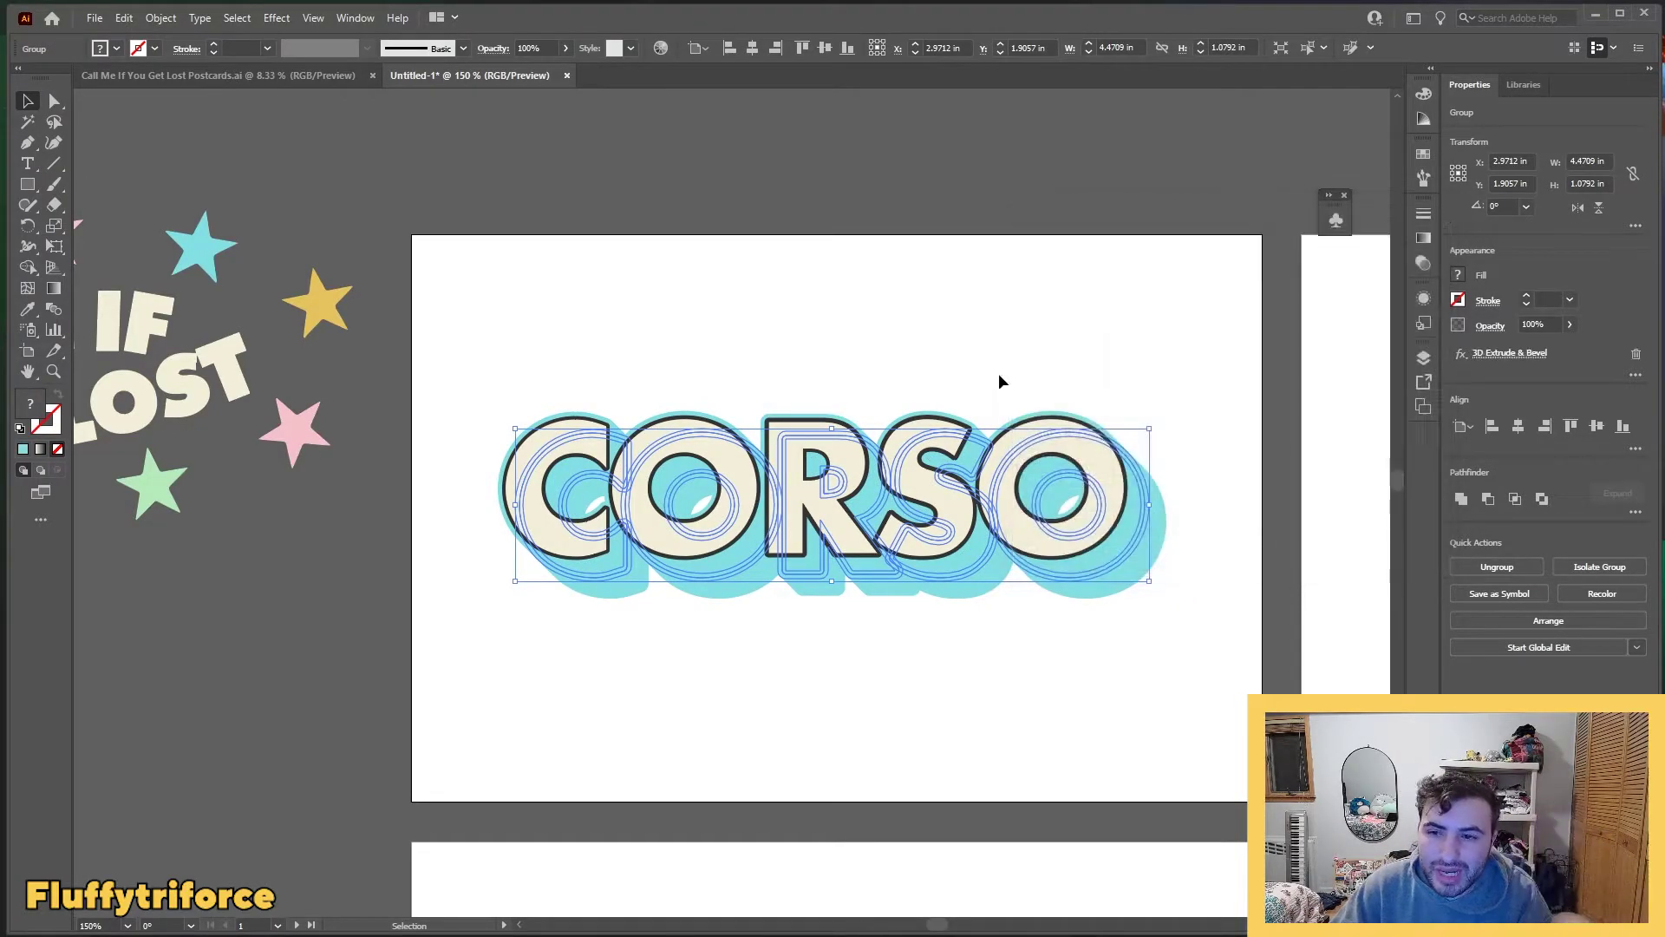
click(996, 376)
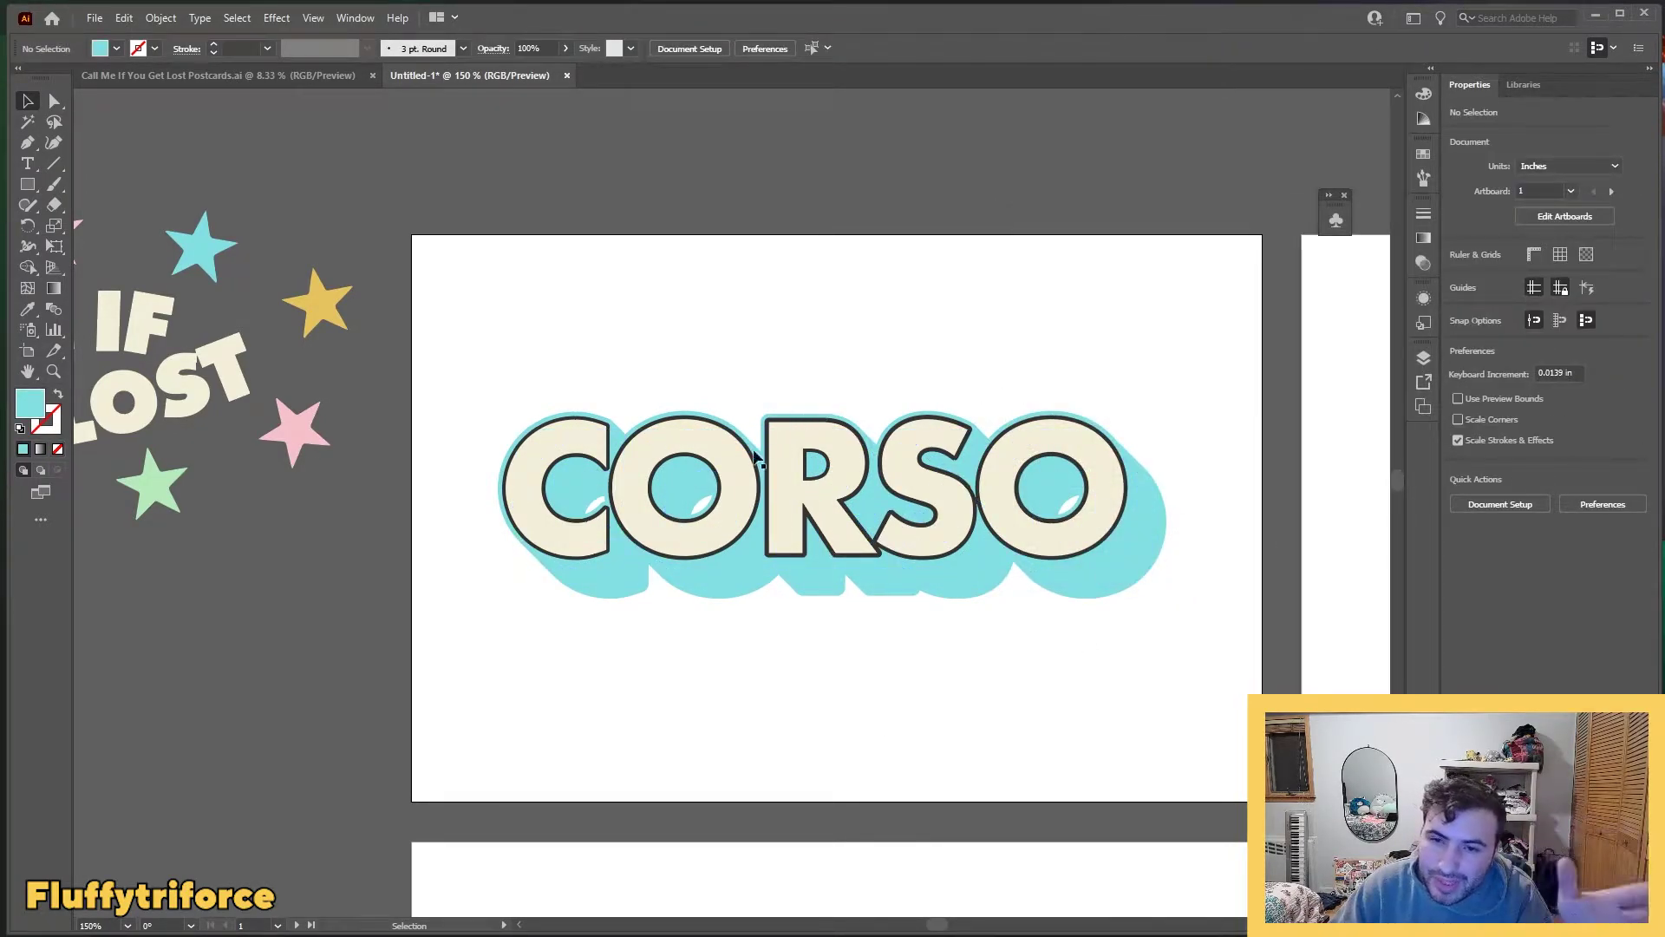
Step: Apply a horizontal Rise warp to the extruded CORSO group and move the lettering slightly up on the artboard
click(875, 557)
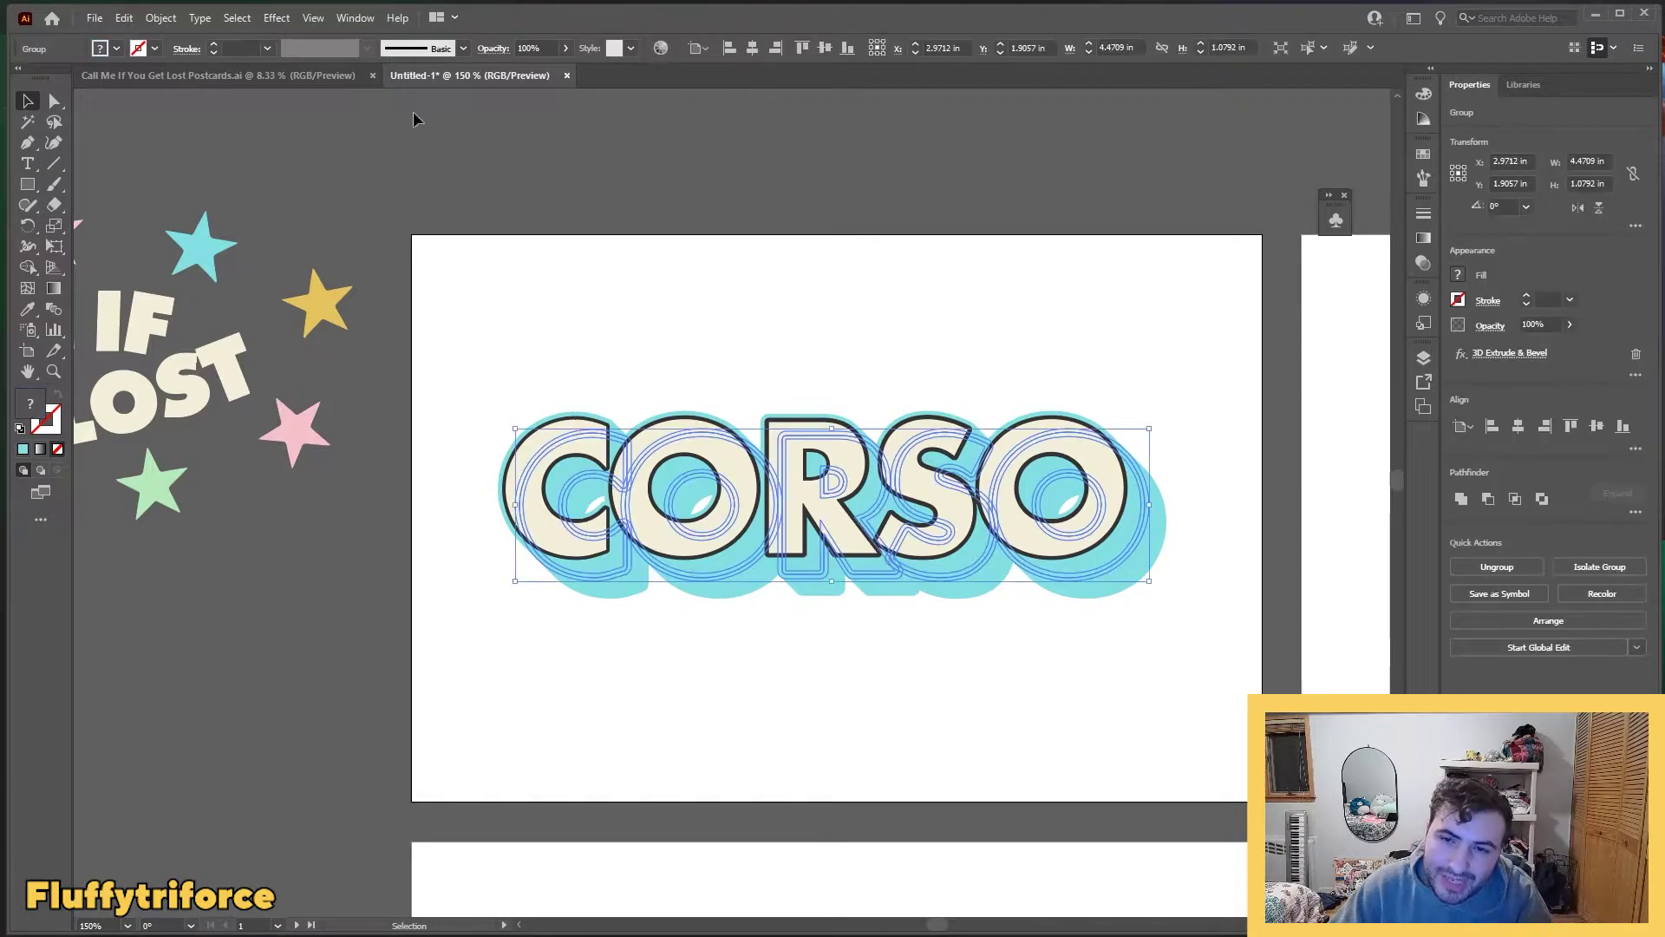
click(276, 17)
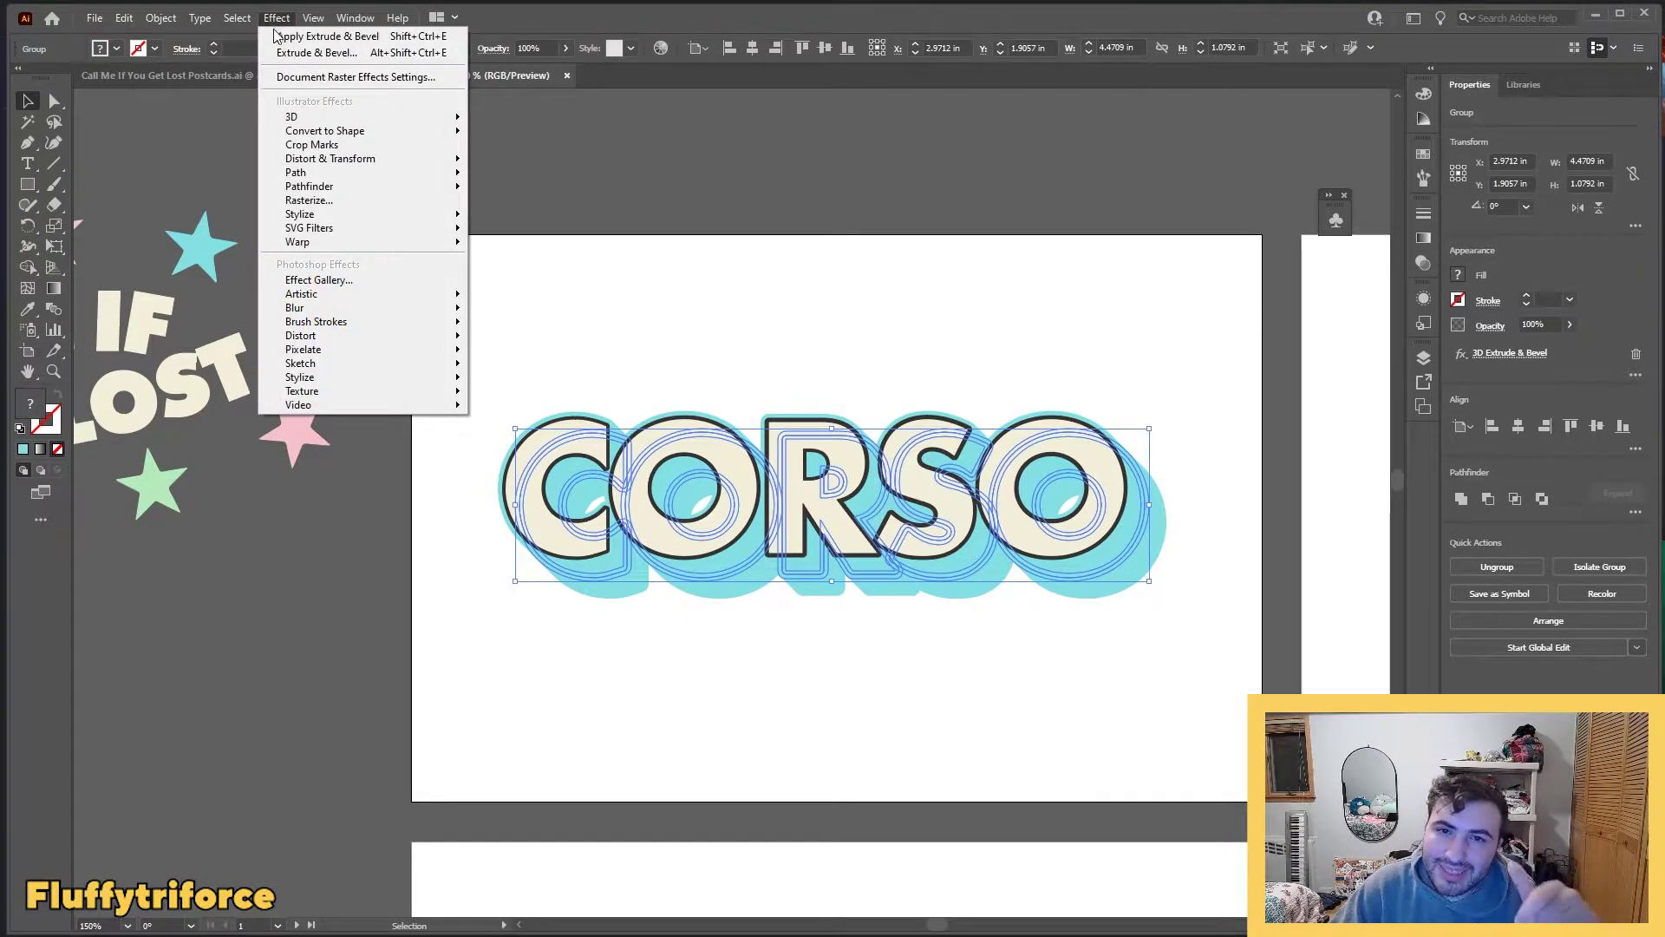
mouse_move(353, 245)
click(533, 436)
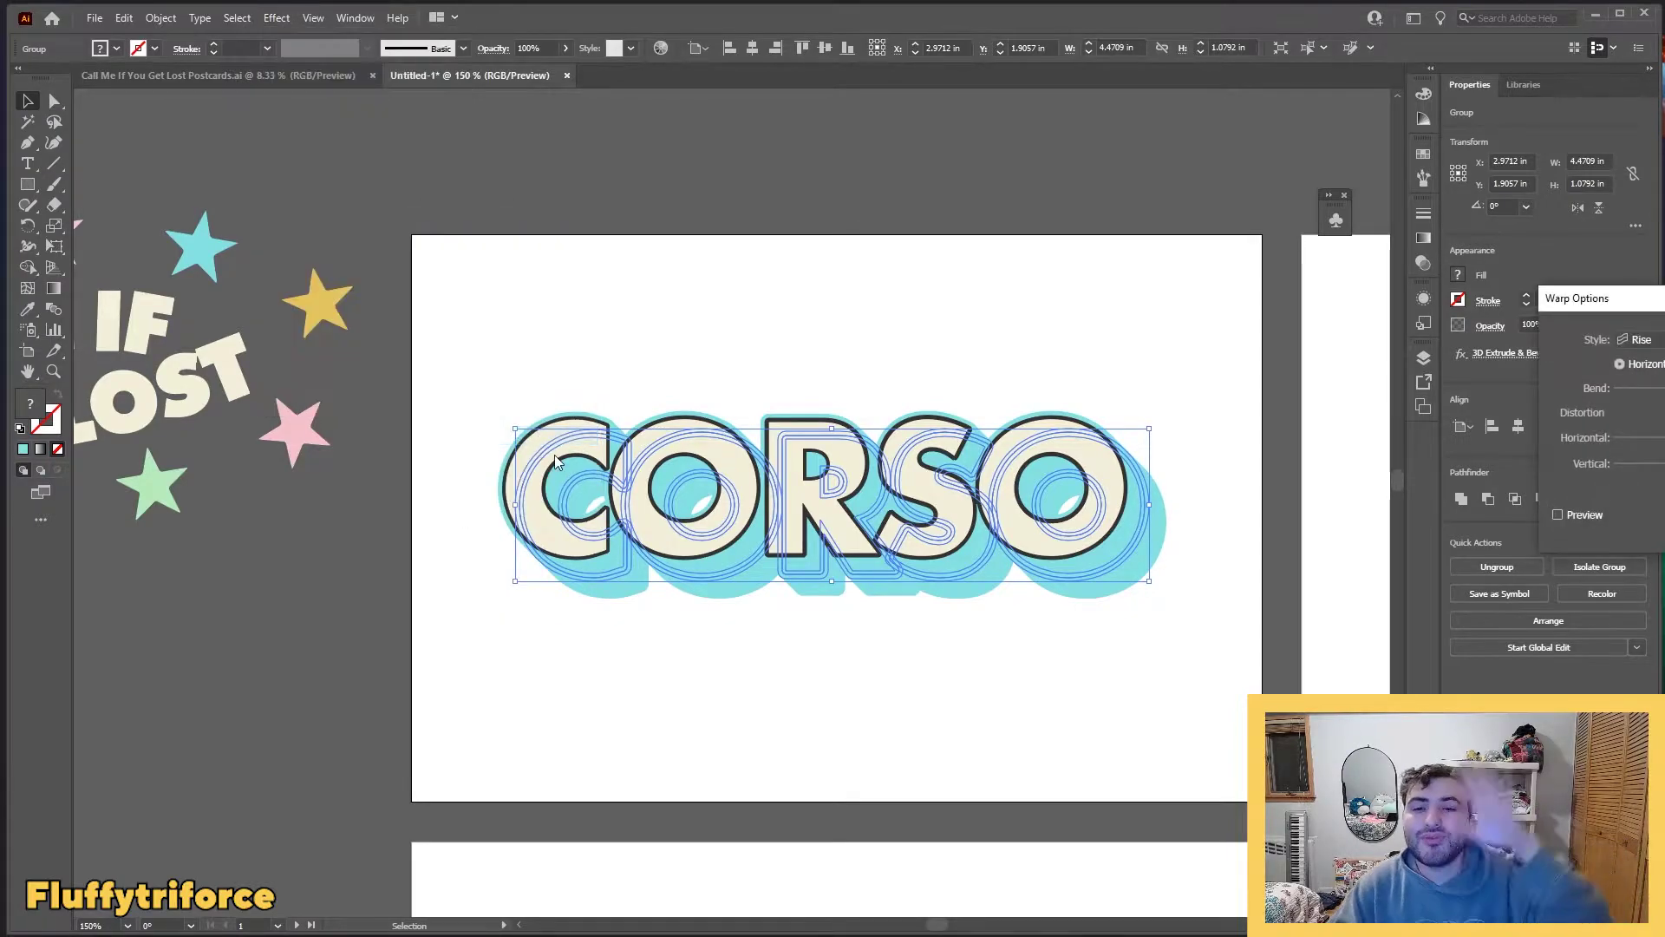
click(1559, 515)
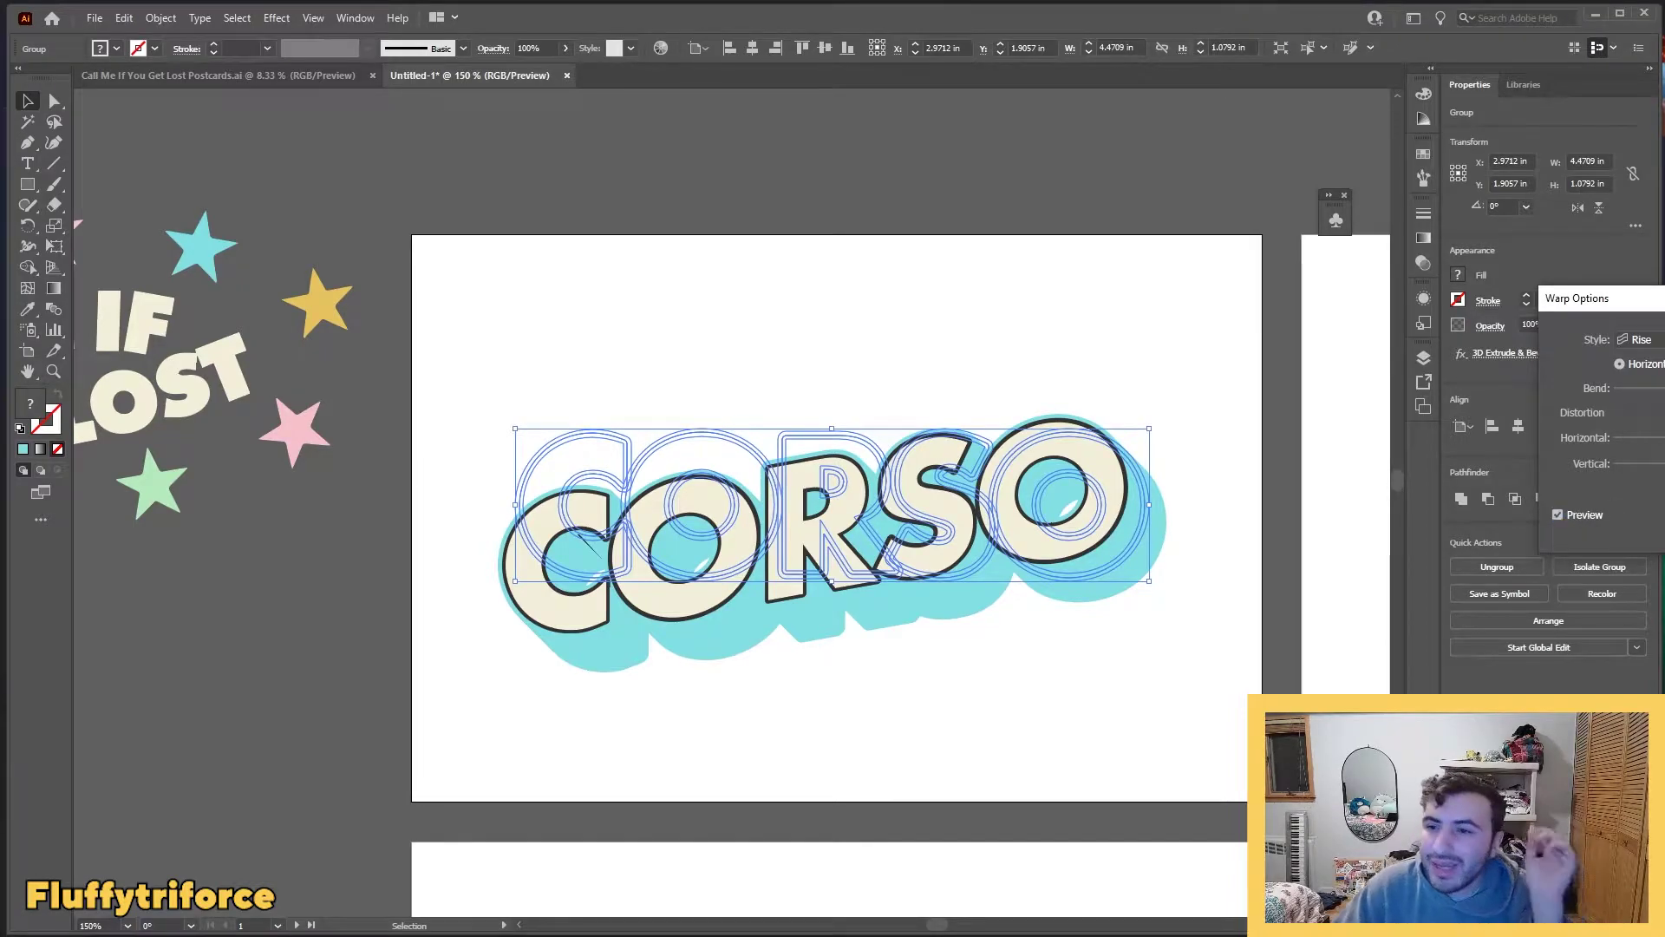
click(1571, 518)
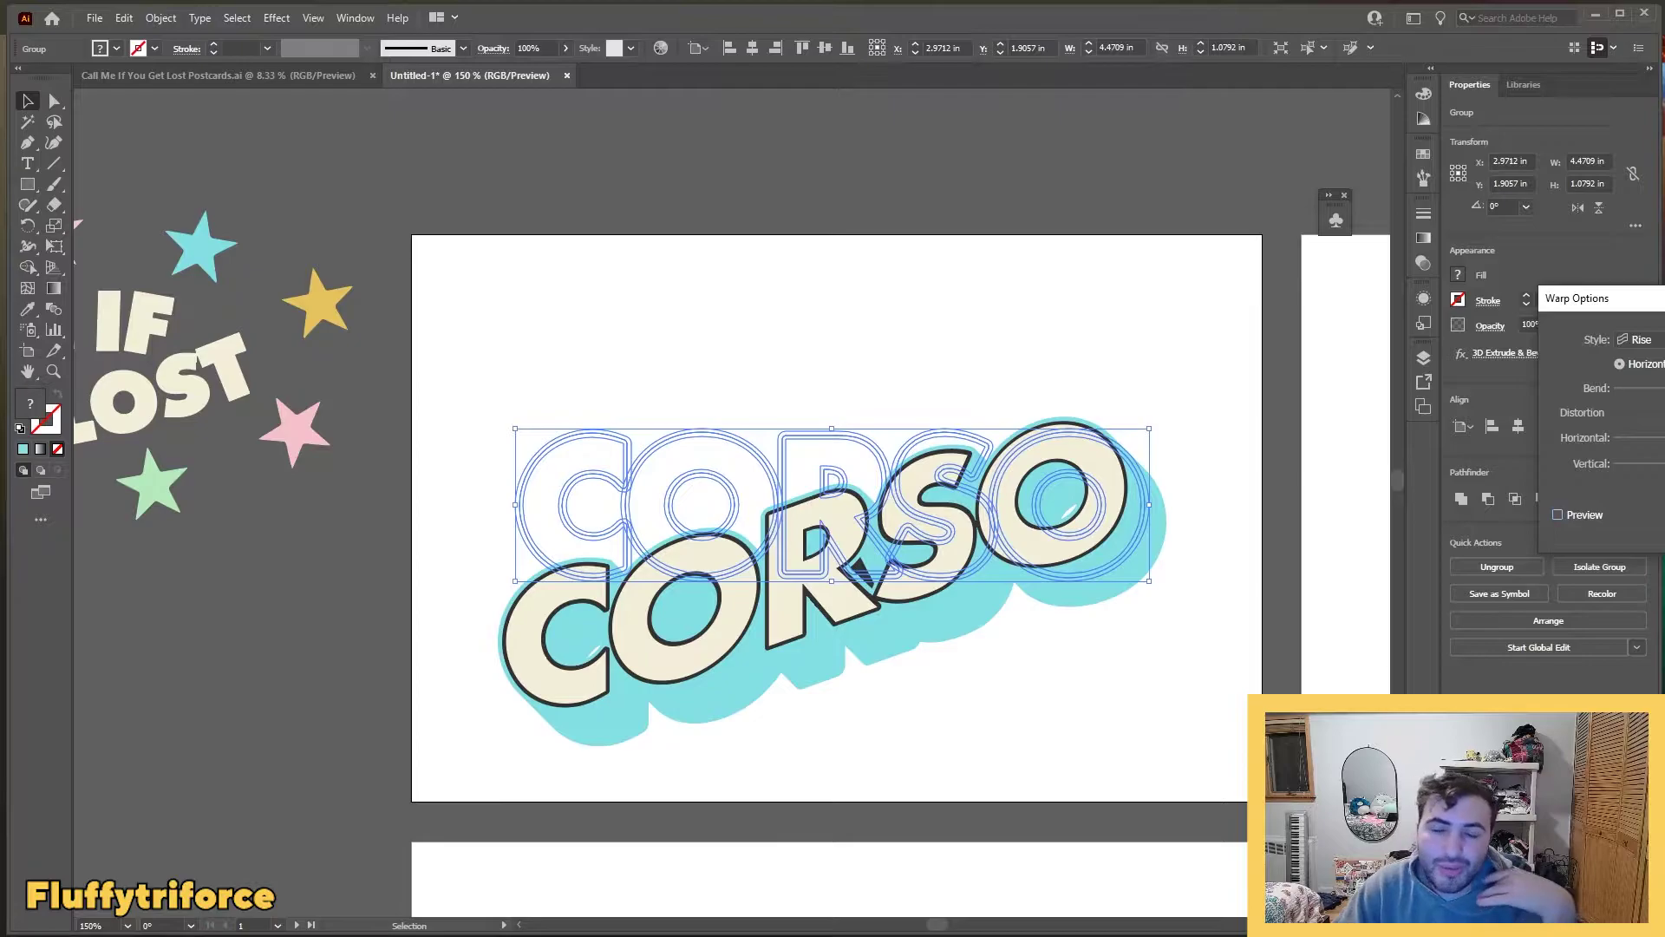
click(1558, 515)
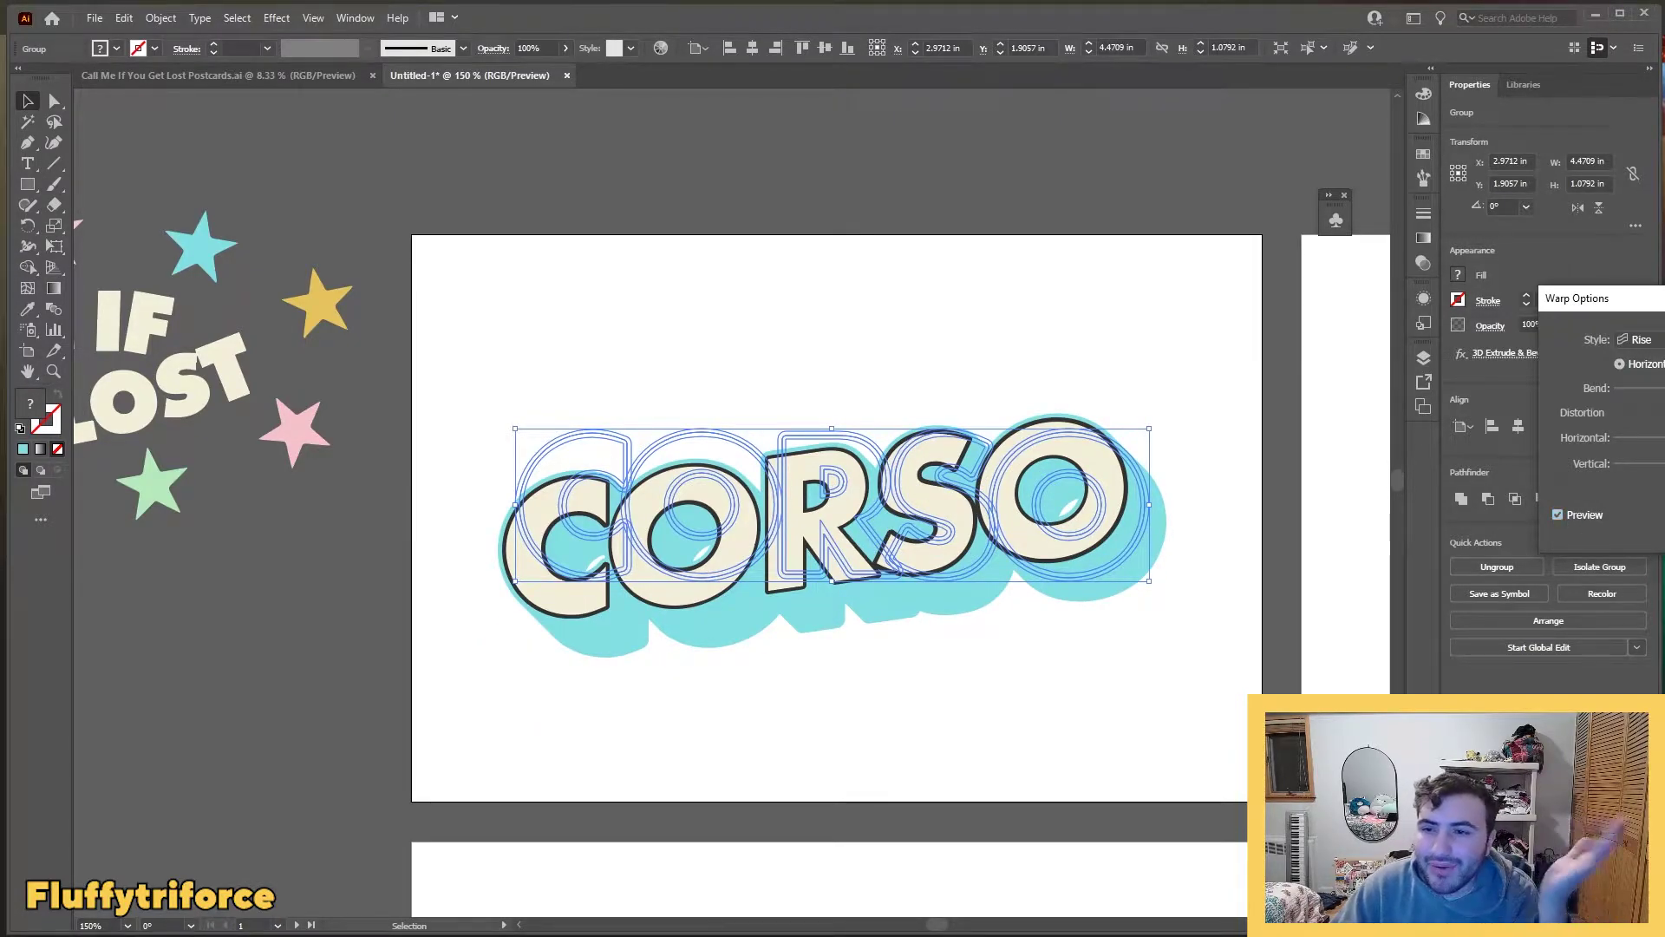
click(1586, 517)
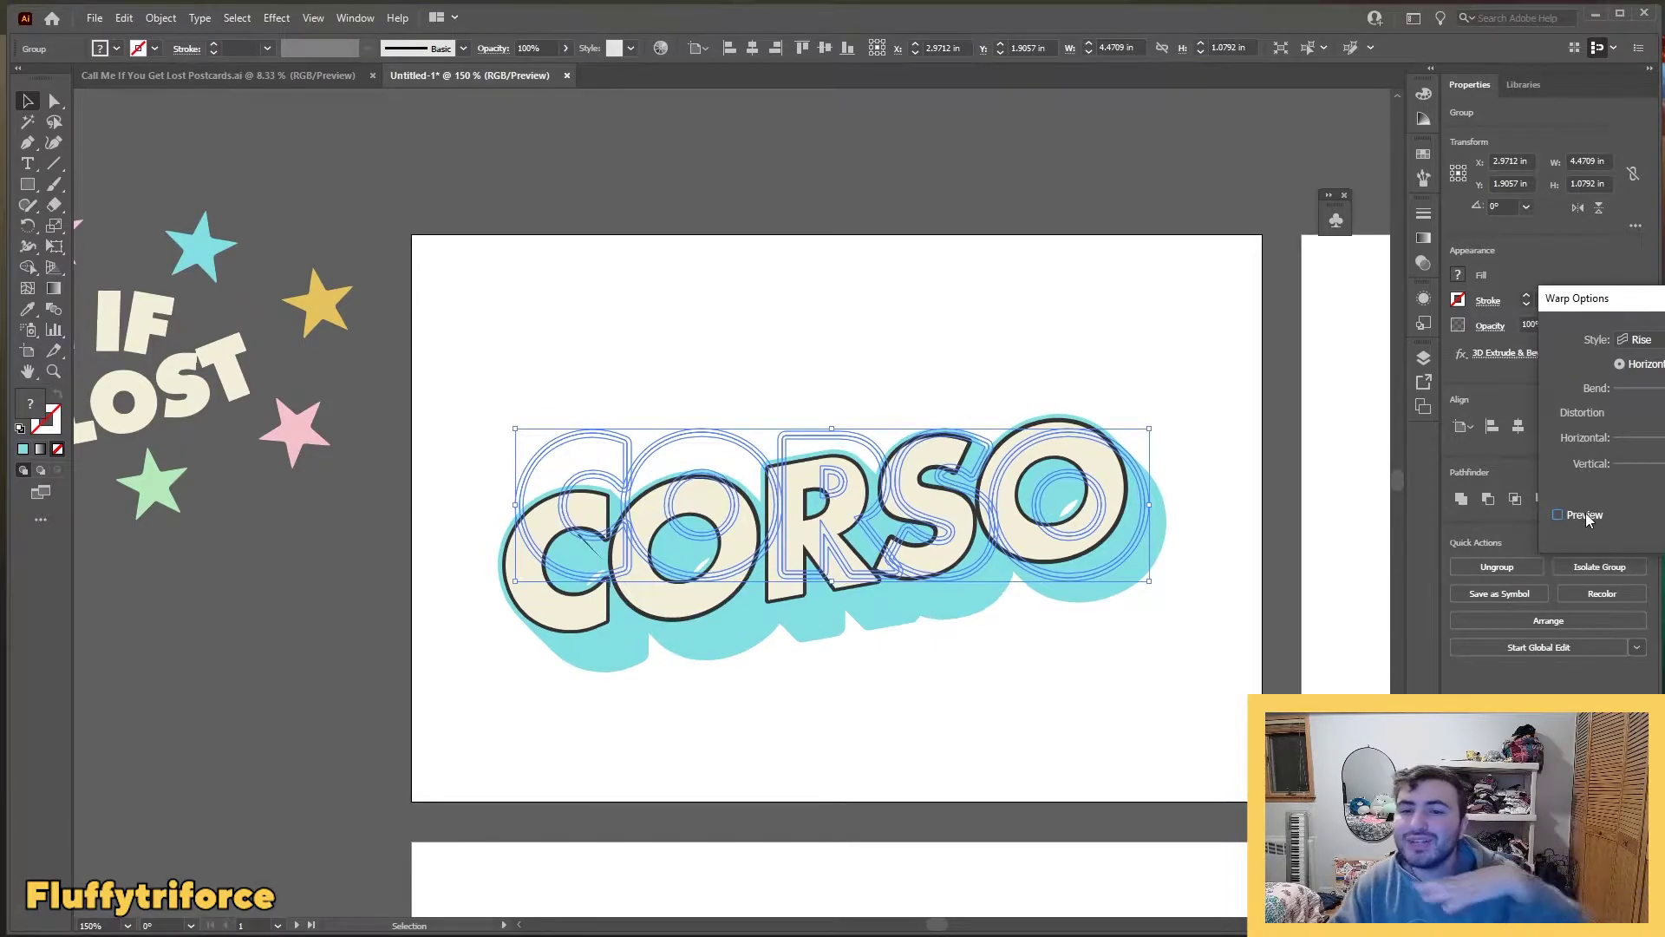
key(Return)
click(1157, 374)
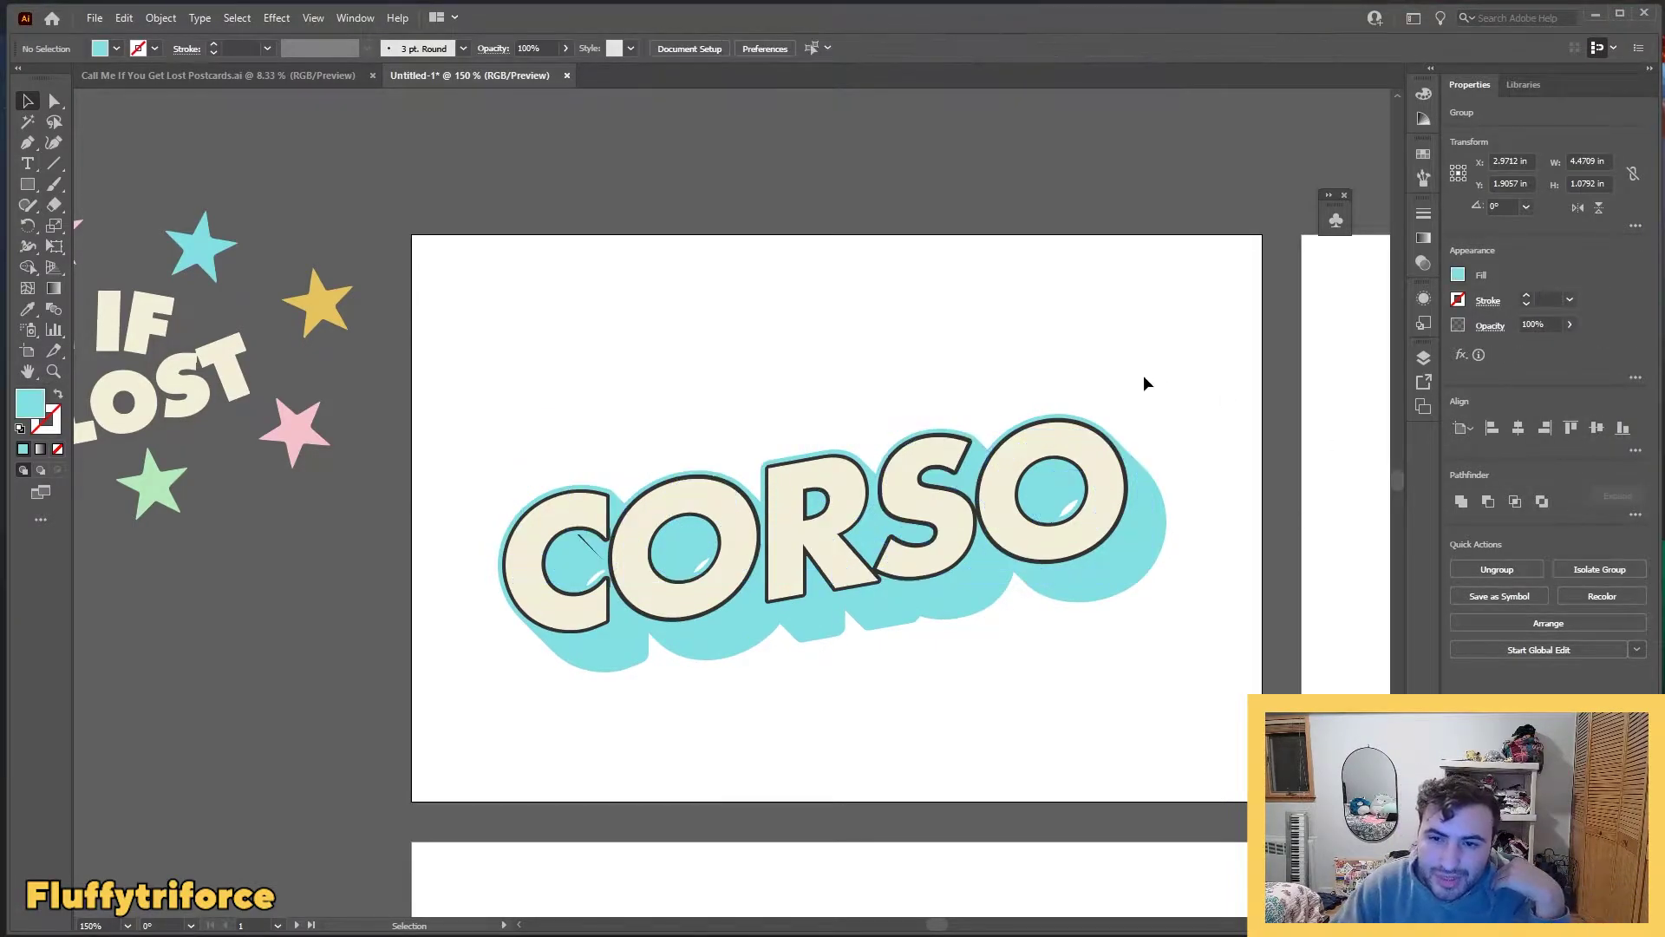
drag(934, 557, 930, 514)
click(806, 389)
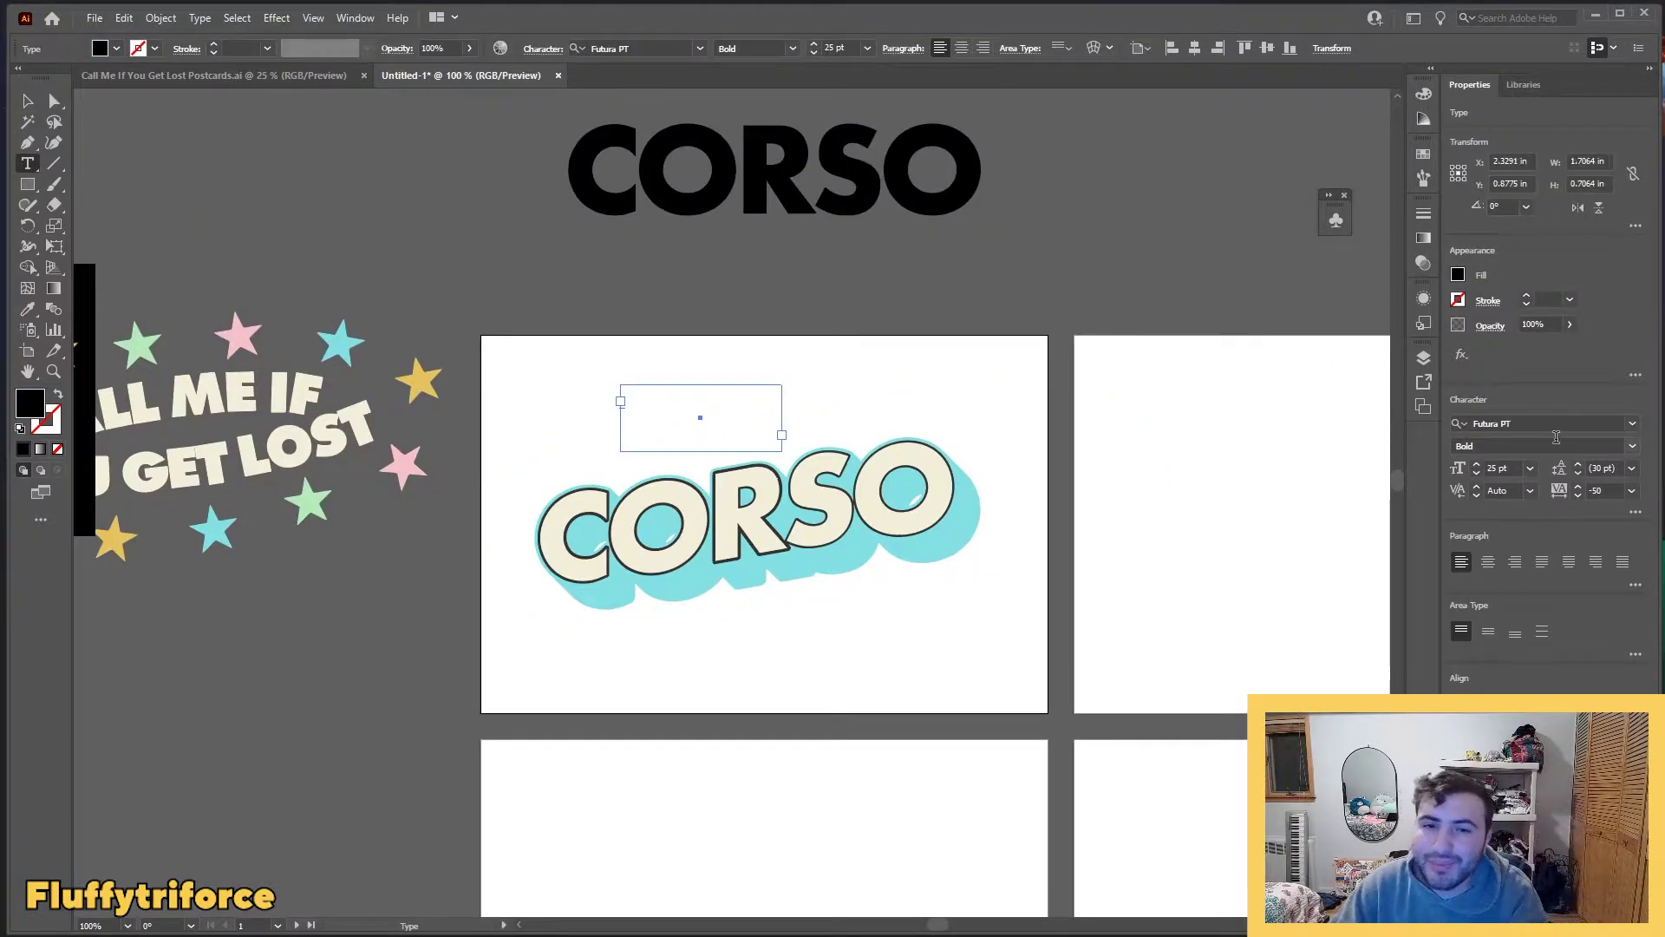
Step: Set the text box above CORSO to the Mascot MVB font and enter "Greetings From" in it
click(1553, 425)
text(masc)
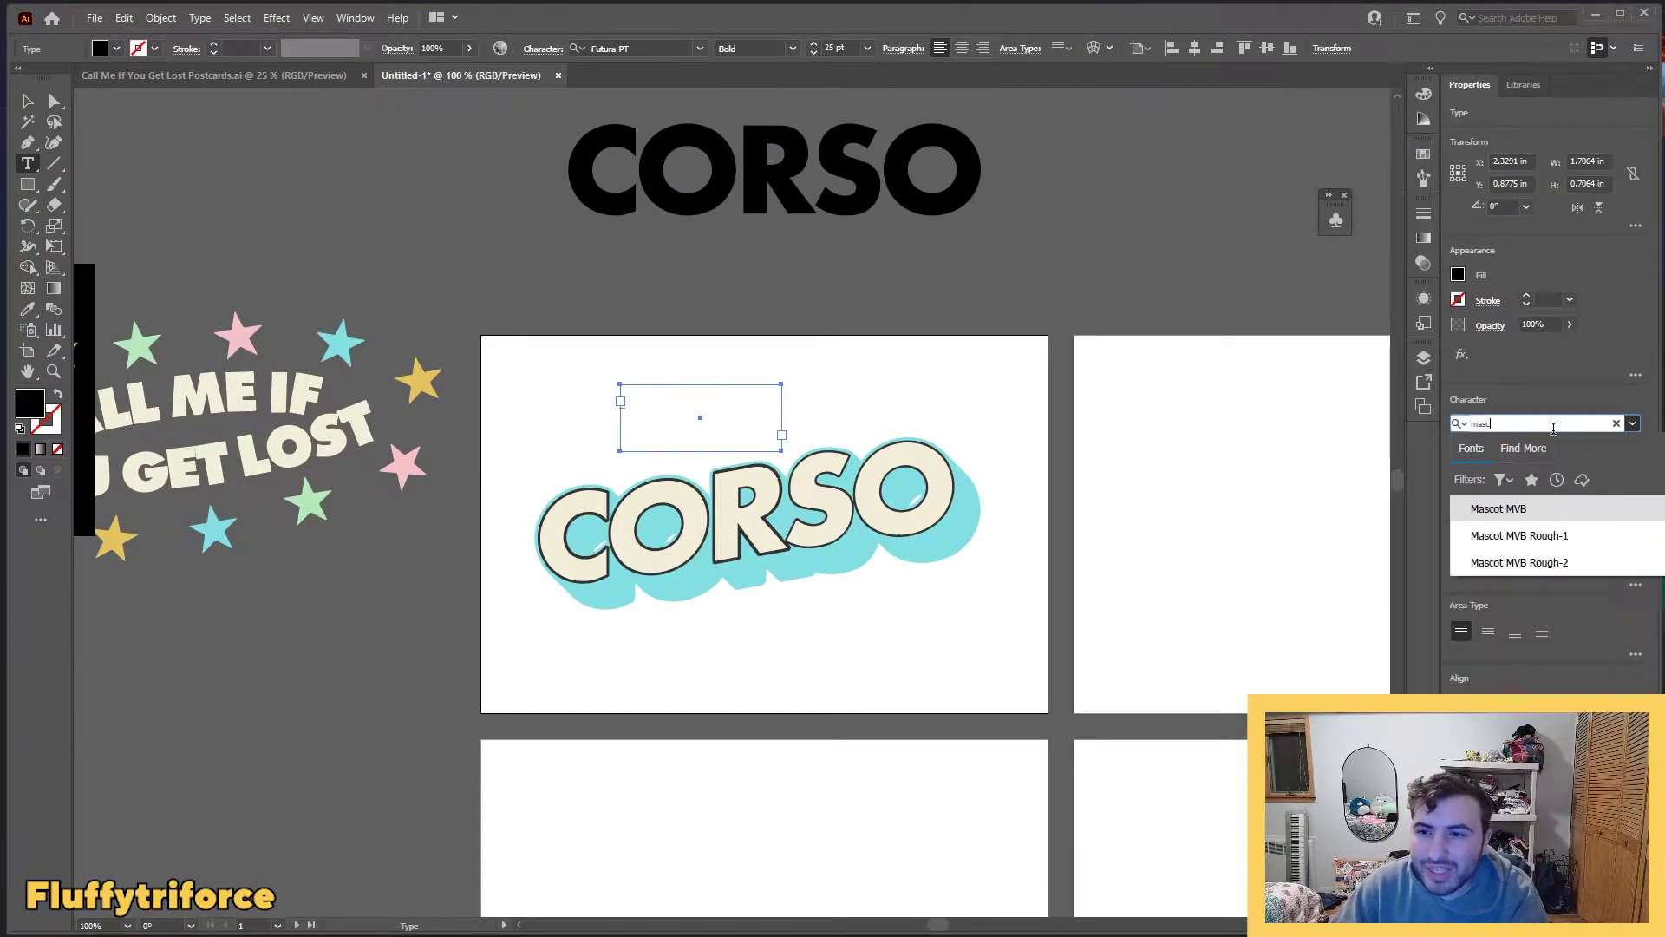
click(1579, 518)
click(679, 406)
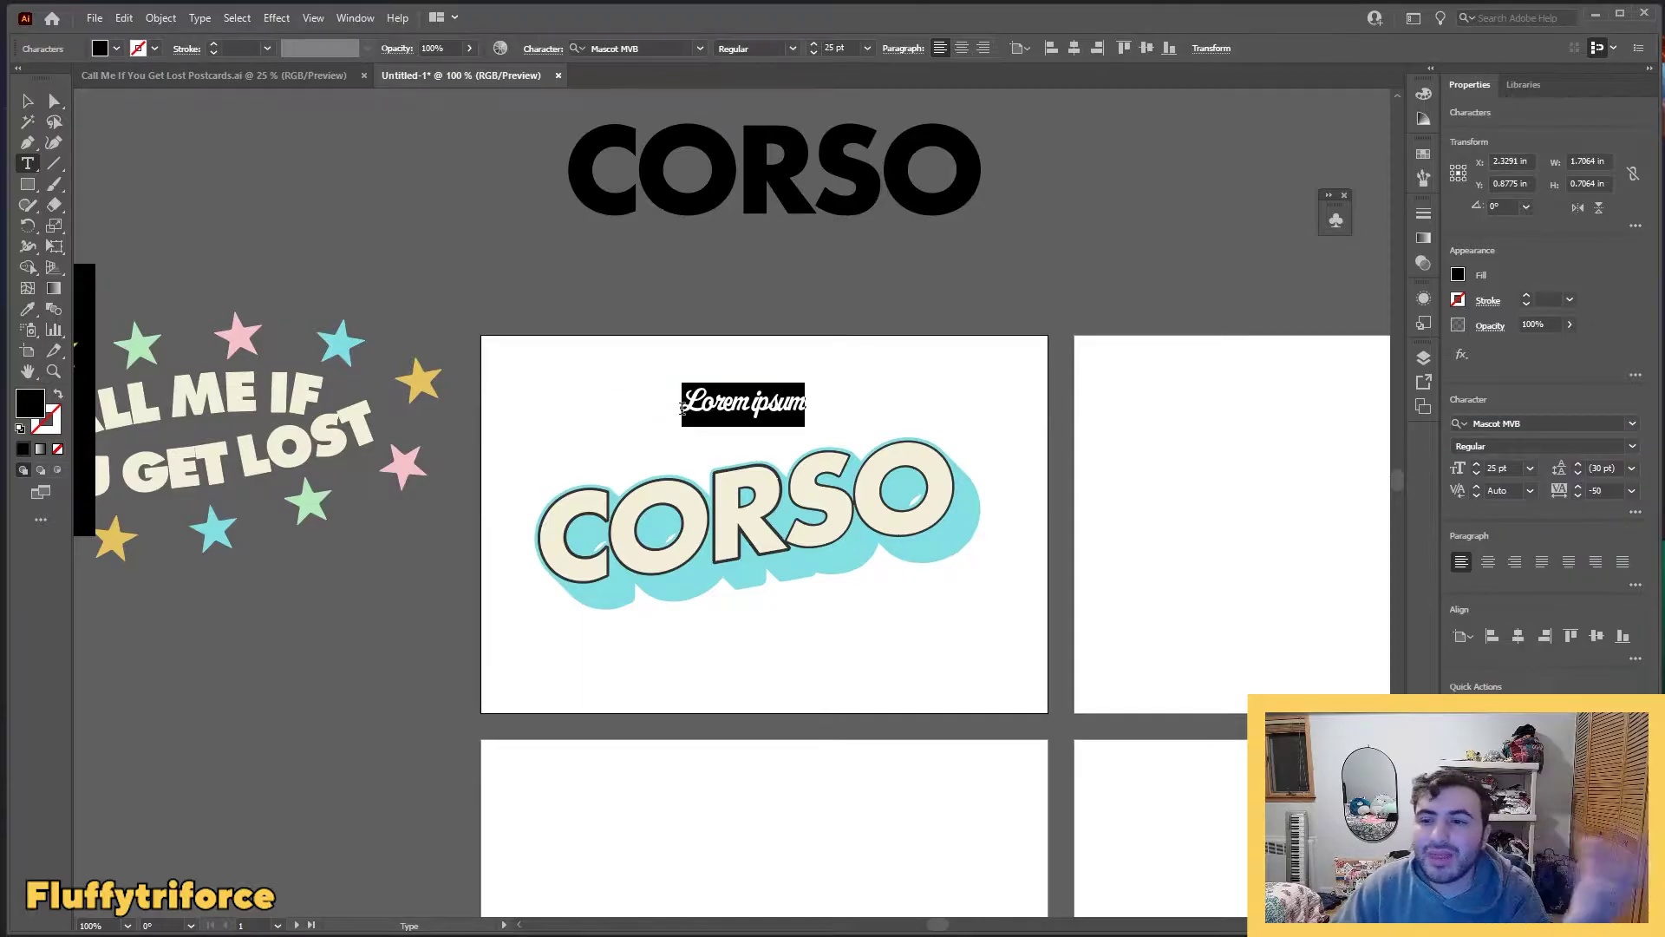
text(Greeints From)
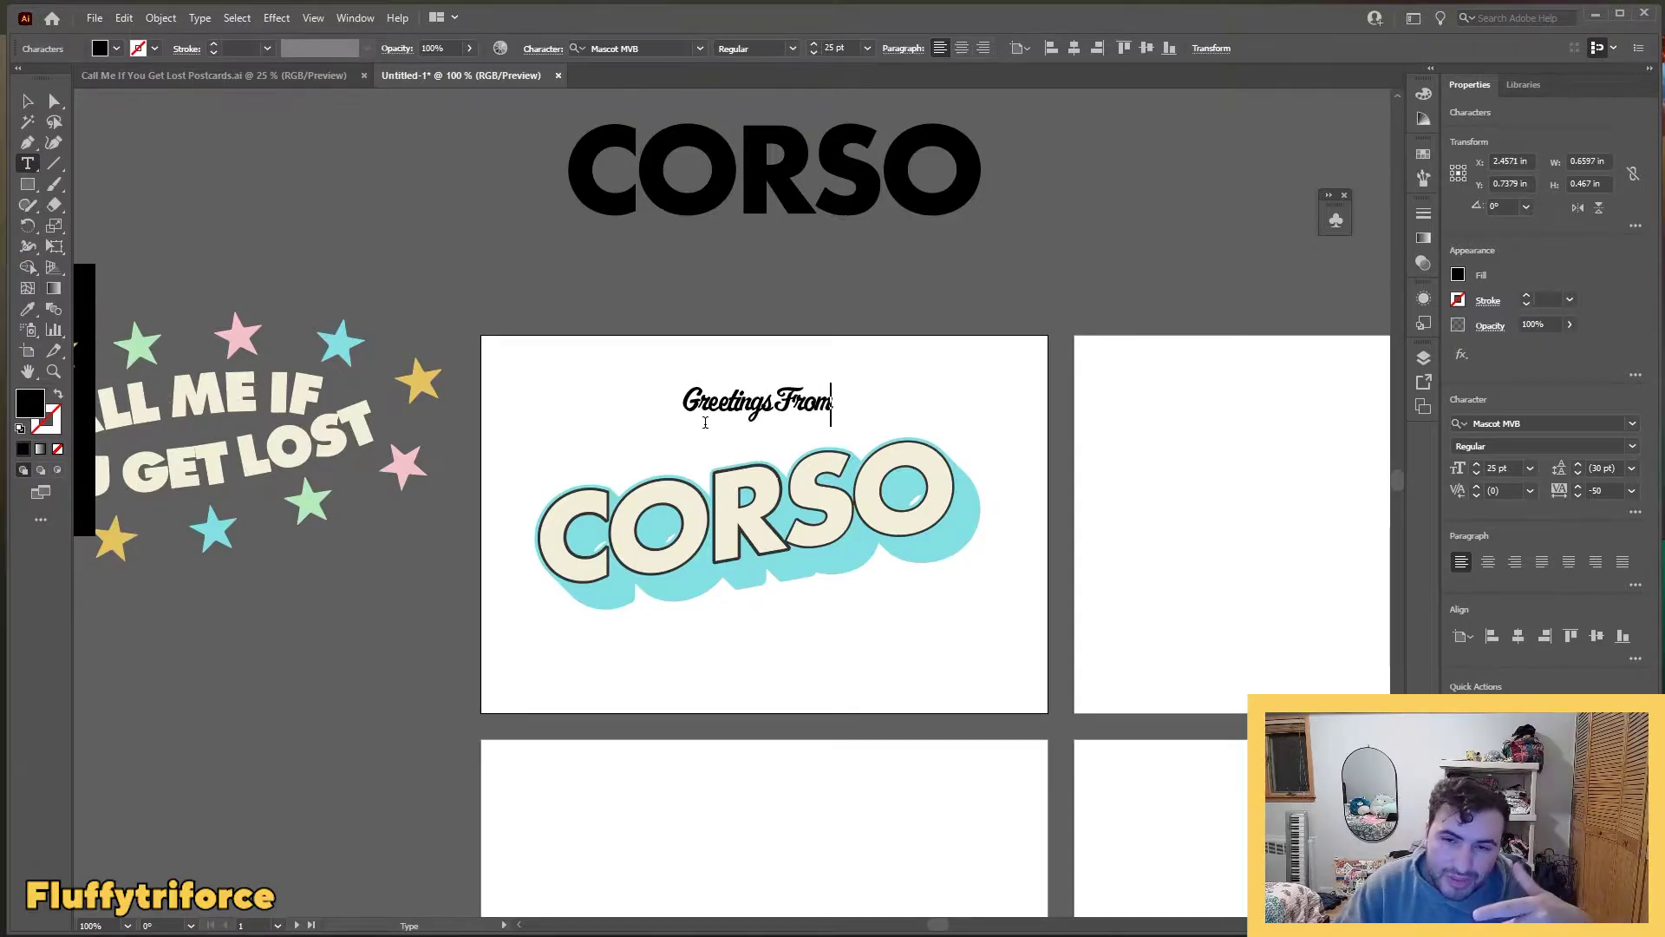
click(743, 384)
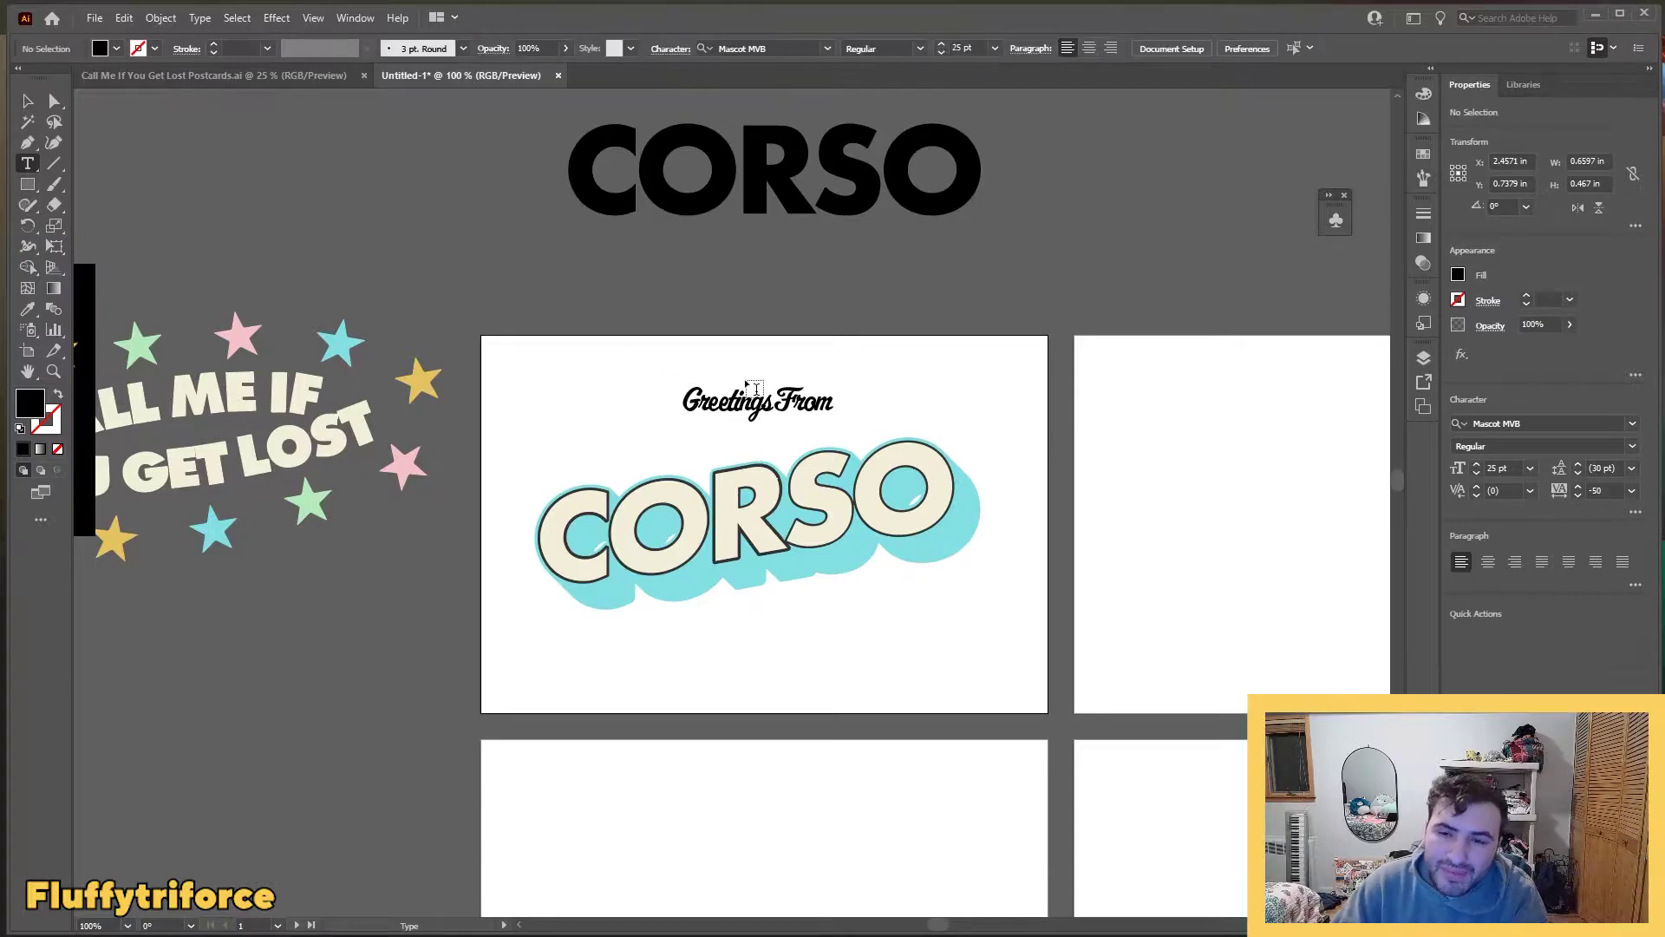
Step: Fill the Greetings From text with the cream sampled from the CORSO letters
click(23, 103)
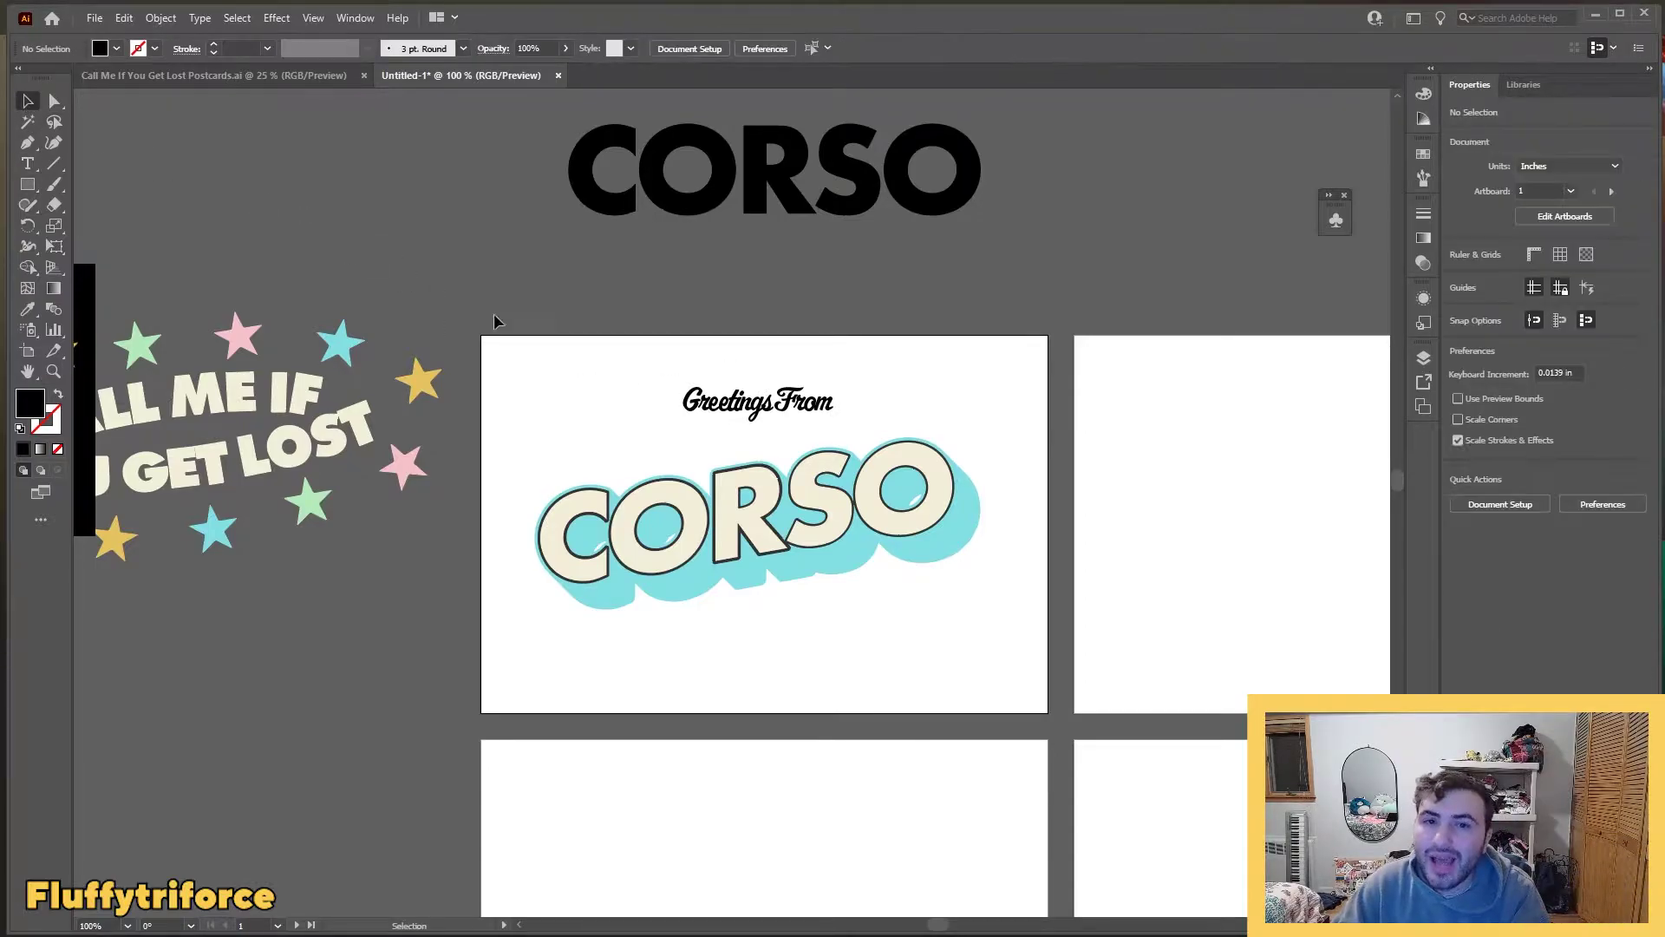
click(766, 405)
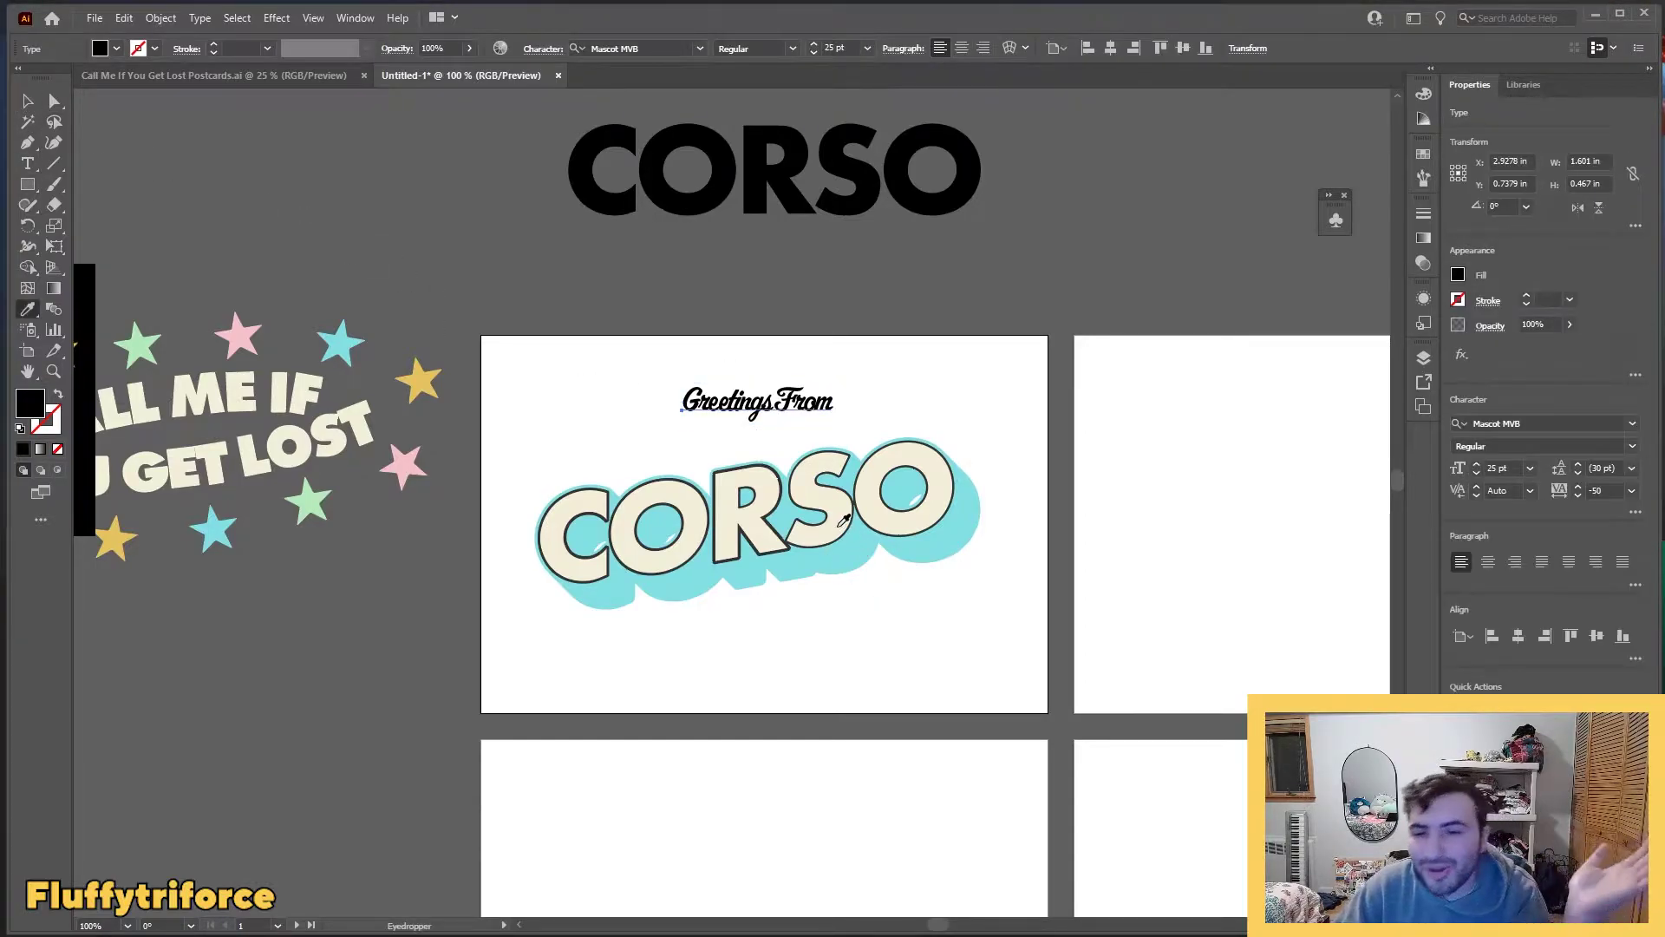
click(844, 519)
key(v)
Step: Move the Greetings From text to just above the C and first O of CORSO, and place a copy below the S and last O
drag(806, 417, 675, 453)
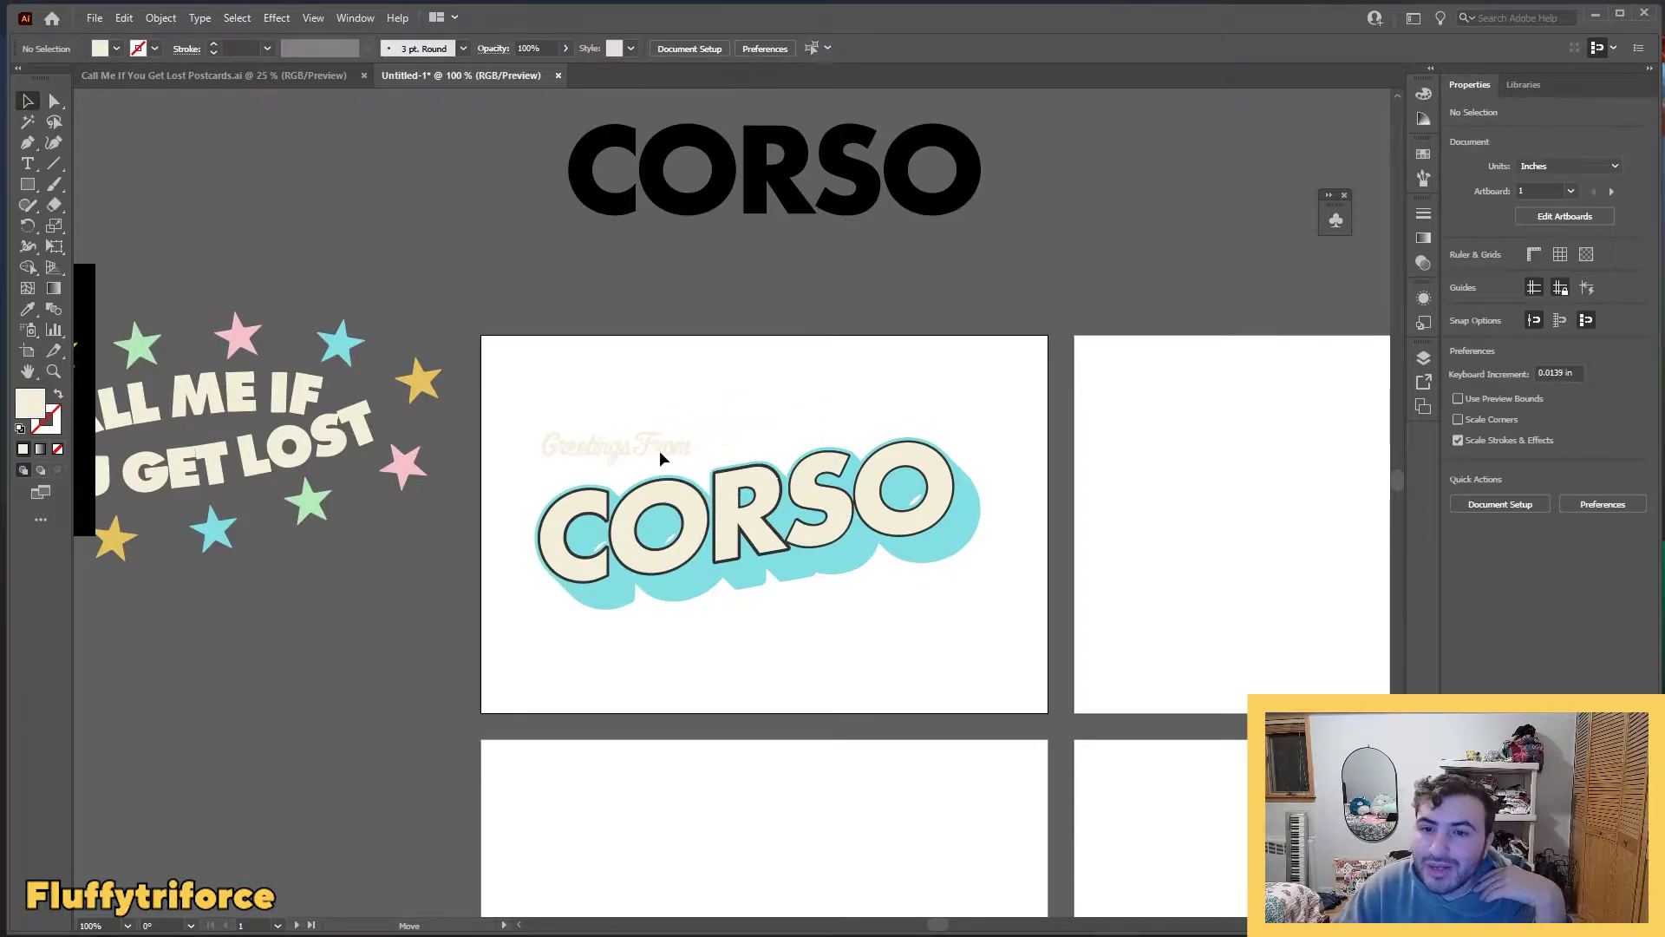
click(675, 454)
drag(661, 454, 889, 638)
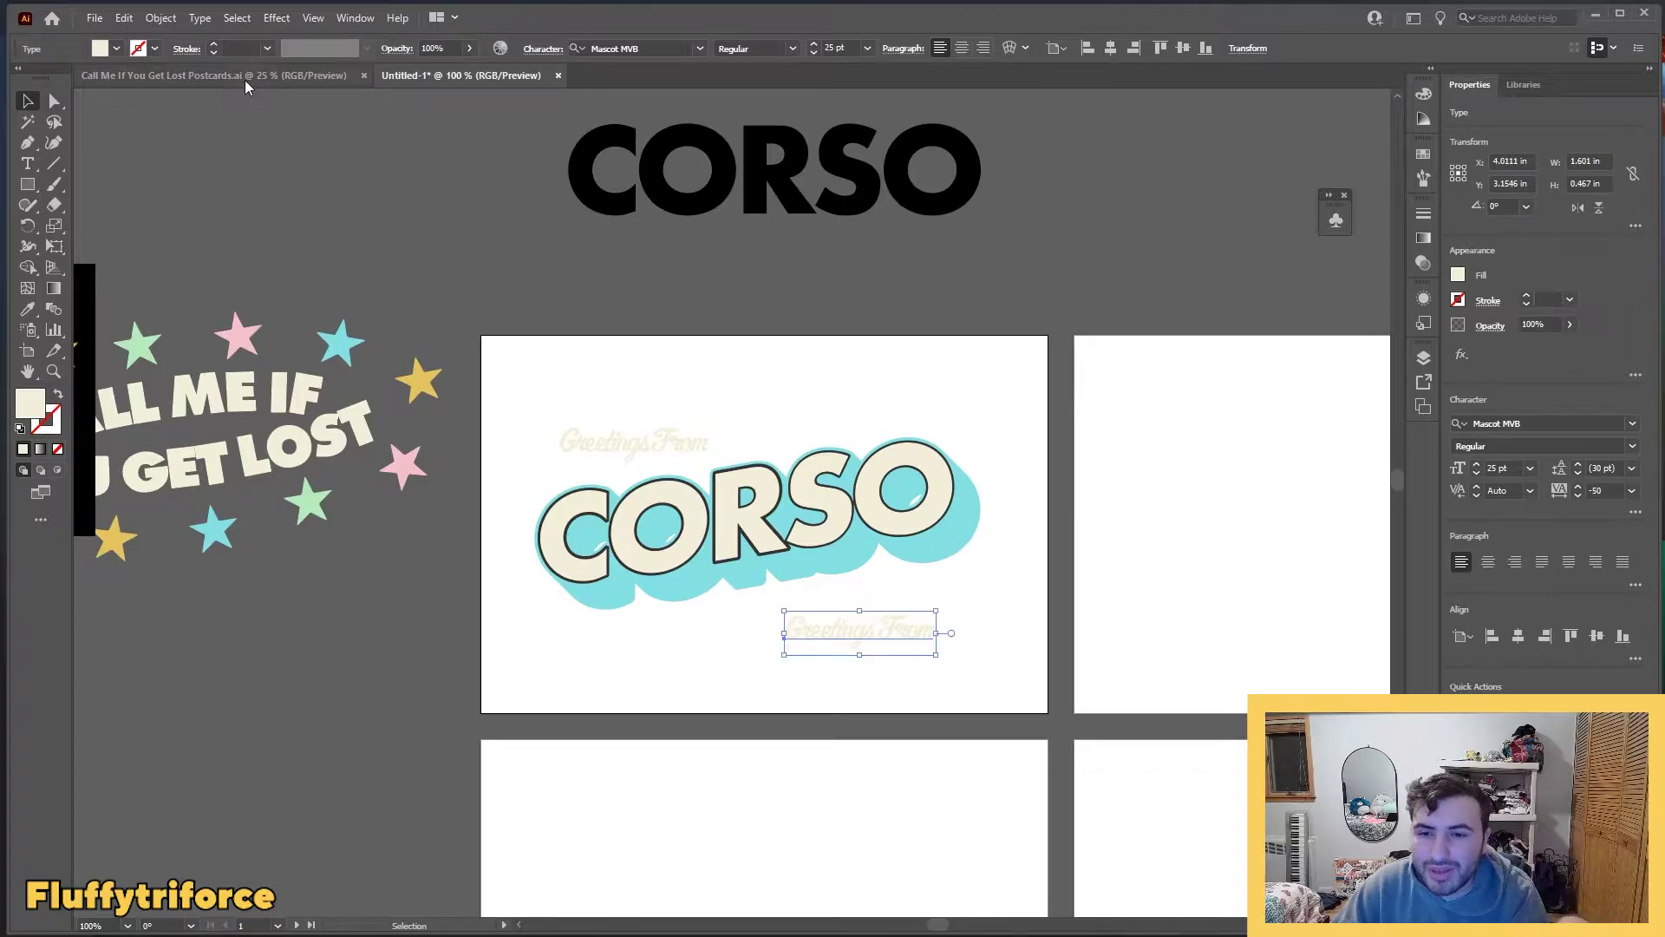
Step: Change the copied text below CORSO to "B-hop Uh, French Waltz, Uh!" and move it slightly left under the lettering
double_click(883, 634)
key(ctrl+a)
text(B-Hop)
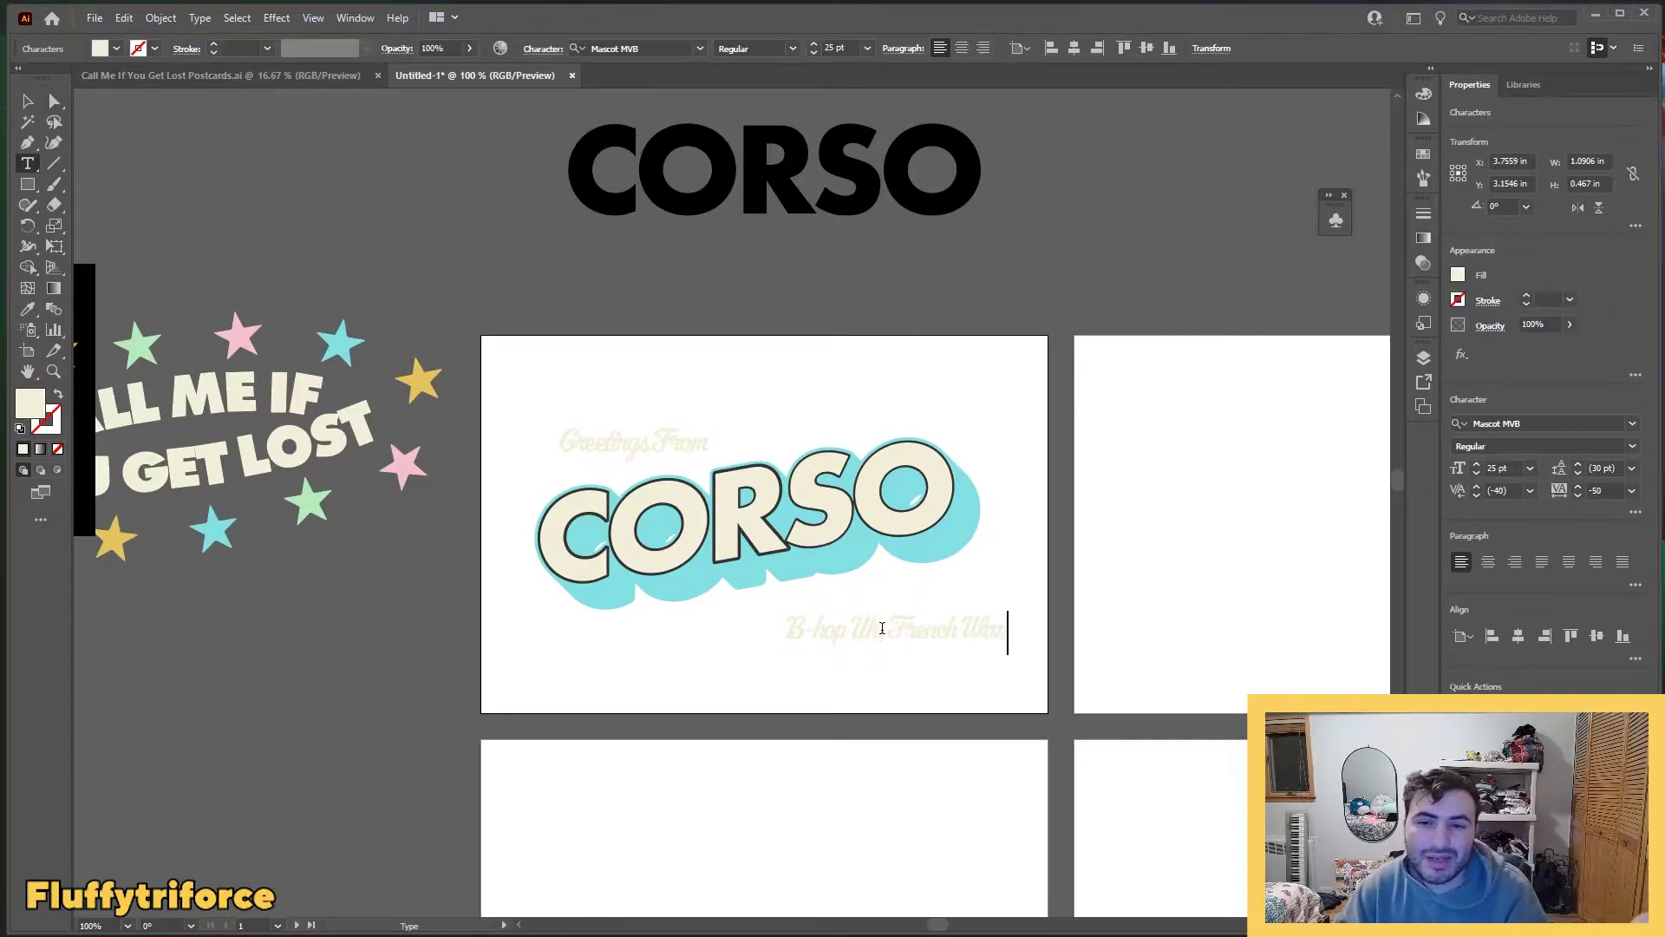
text(!)
click(28, 102)
drag(837, 629, 752, 619)
Step: Set both the French Waltz line and the Greetings From text to a font size of 20 pt
double_click(768, 618)
key(ctrl+a)
double_click(1492, 468)
text(20)
key(Return)
click(28, 101)
double_click(635, 454)
key(ctrl+a)
double_click(1495, 467)
text(20)
key(Return)
click(27, 101)
click(555, 390)
Step: Apply the Rise warp to the Greetings From and French Waltz texts and shift the French Waltz line slightly right
click(621, 452)
click(277, 18)
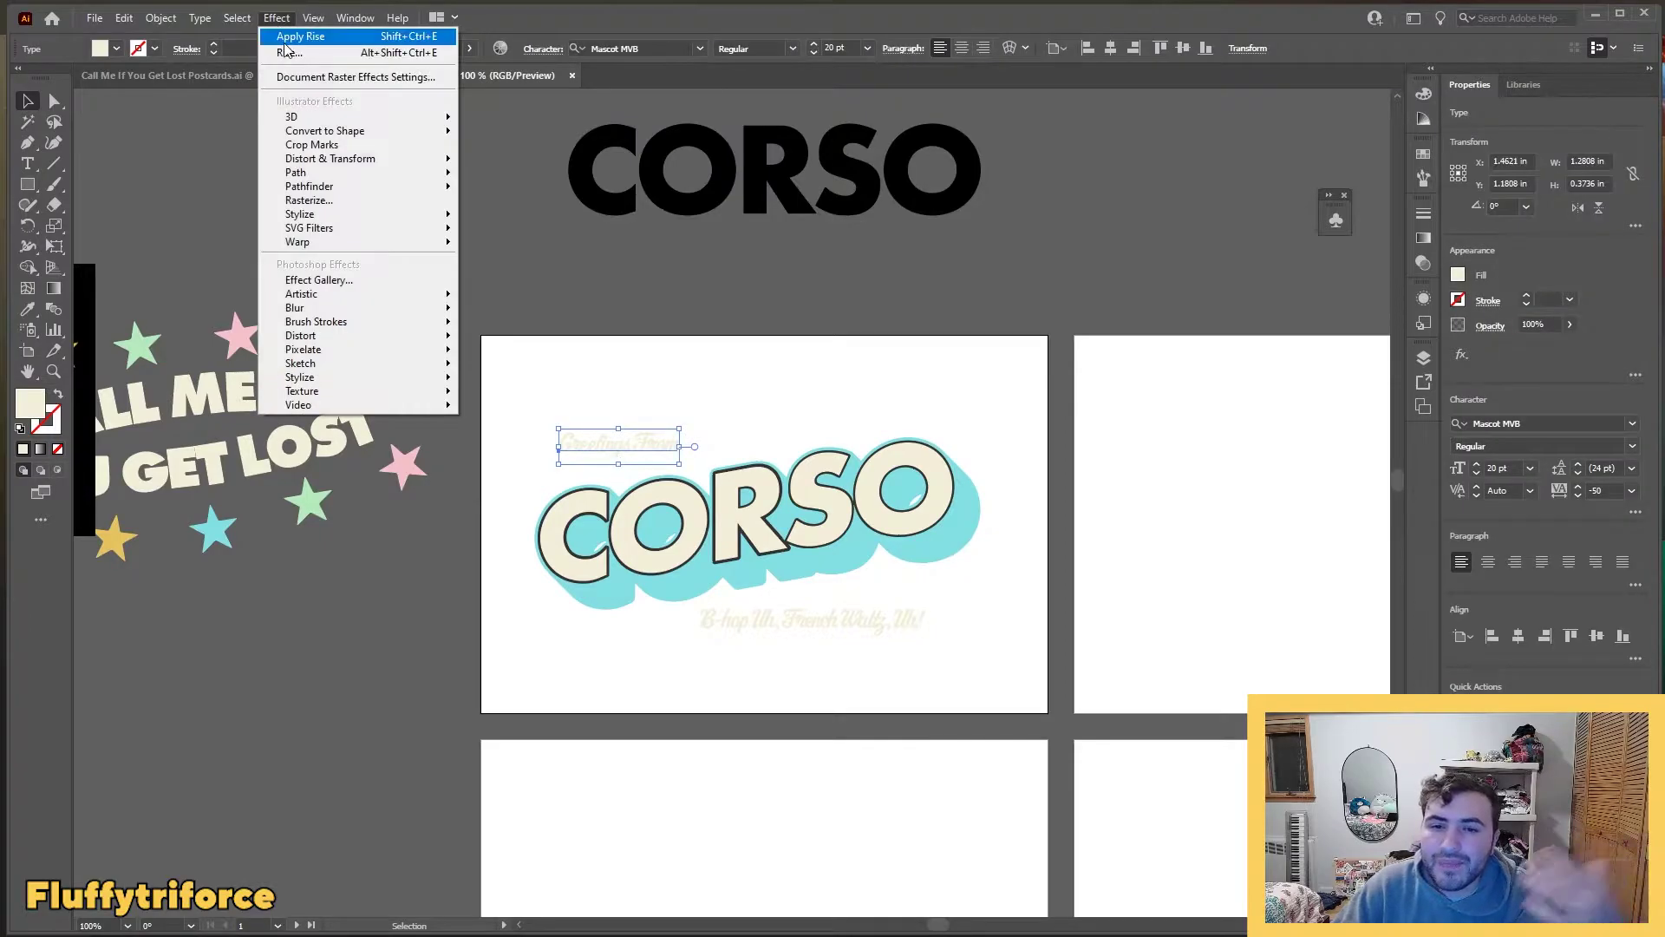
click(521, 261)
click(589, 381)
click(781, 621)
click(276, 19)
click(306, 36)
click(867, 666)
drag(902, 634, 942, 620)
click(676, 390)
click(598, 457)
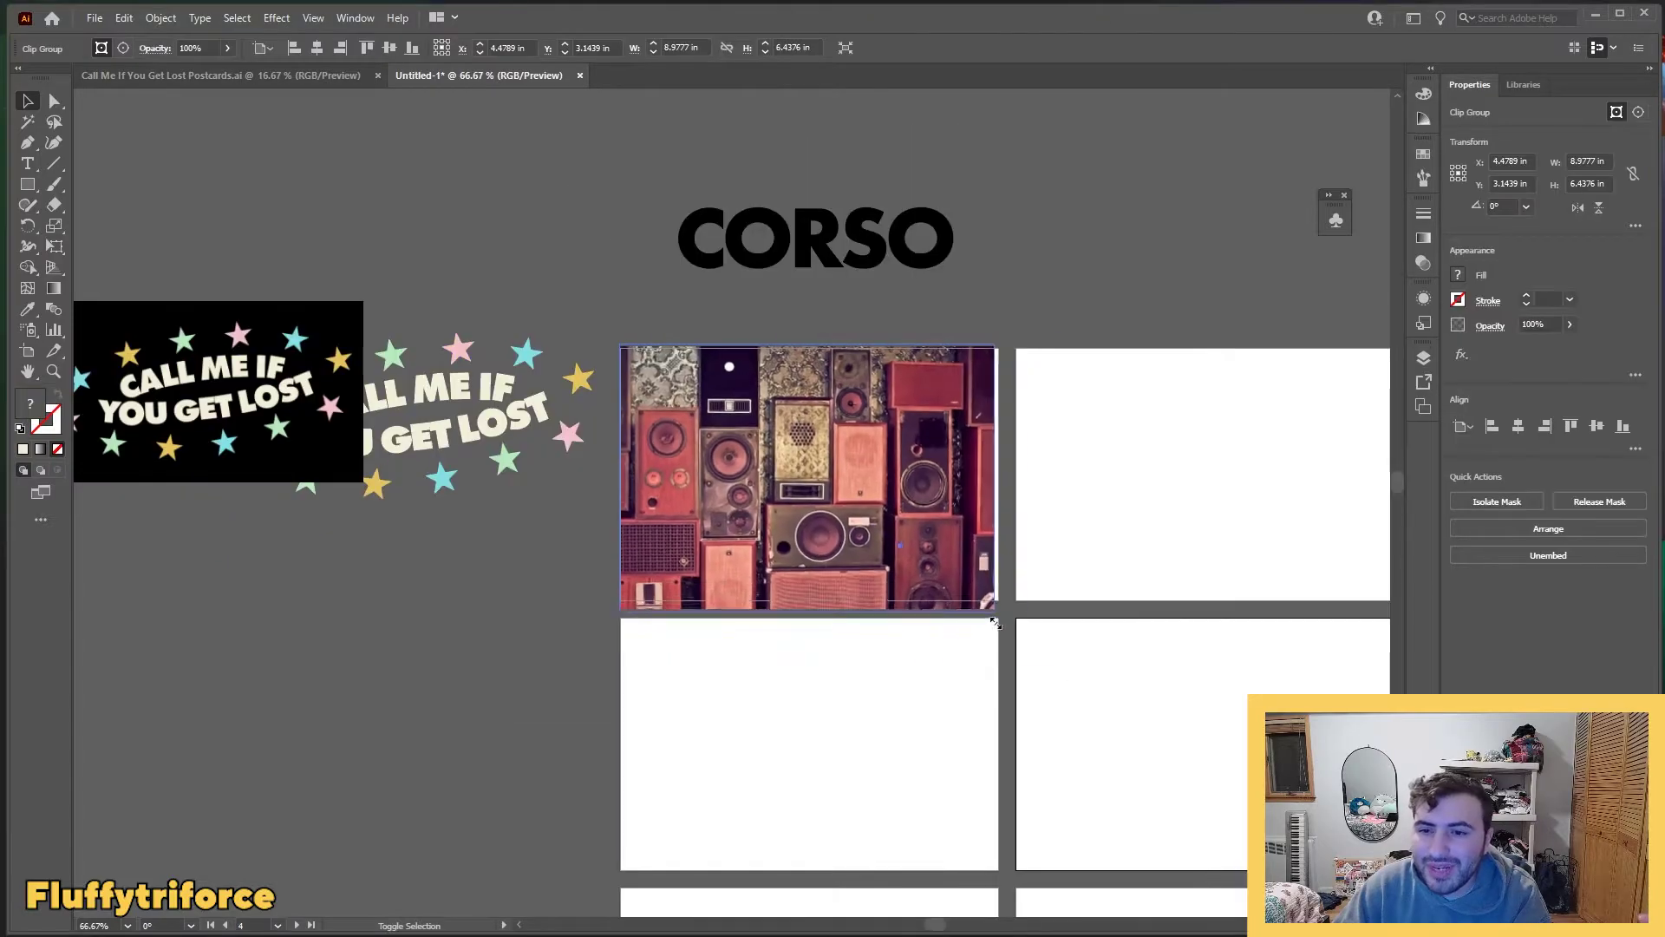
Step: Scale the speaker photo to fit the first artboard and send it behind the CORSO lettering and both texts
drag(995, 622, 1000, 608)
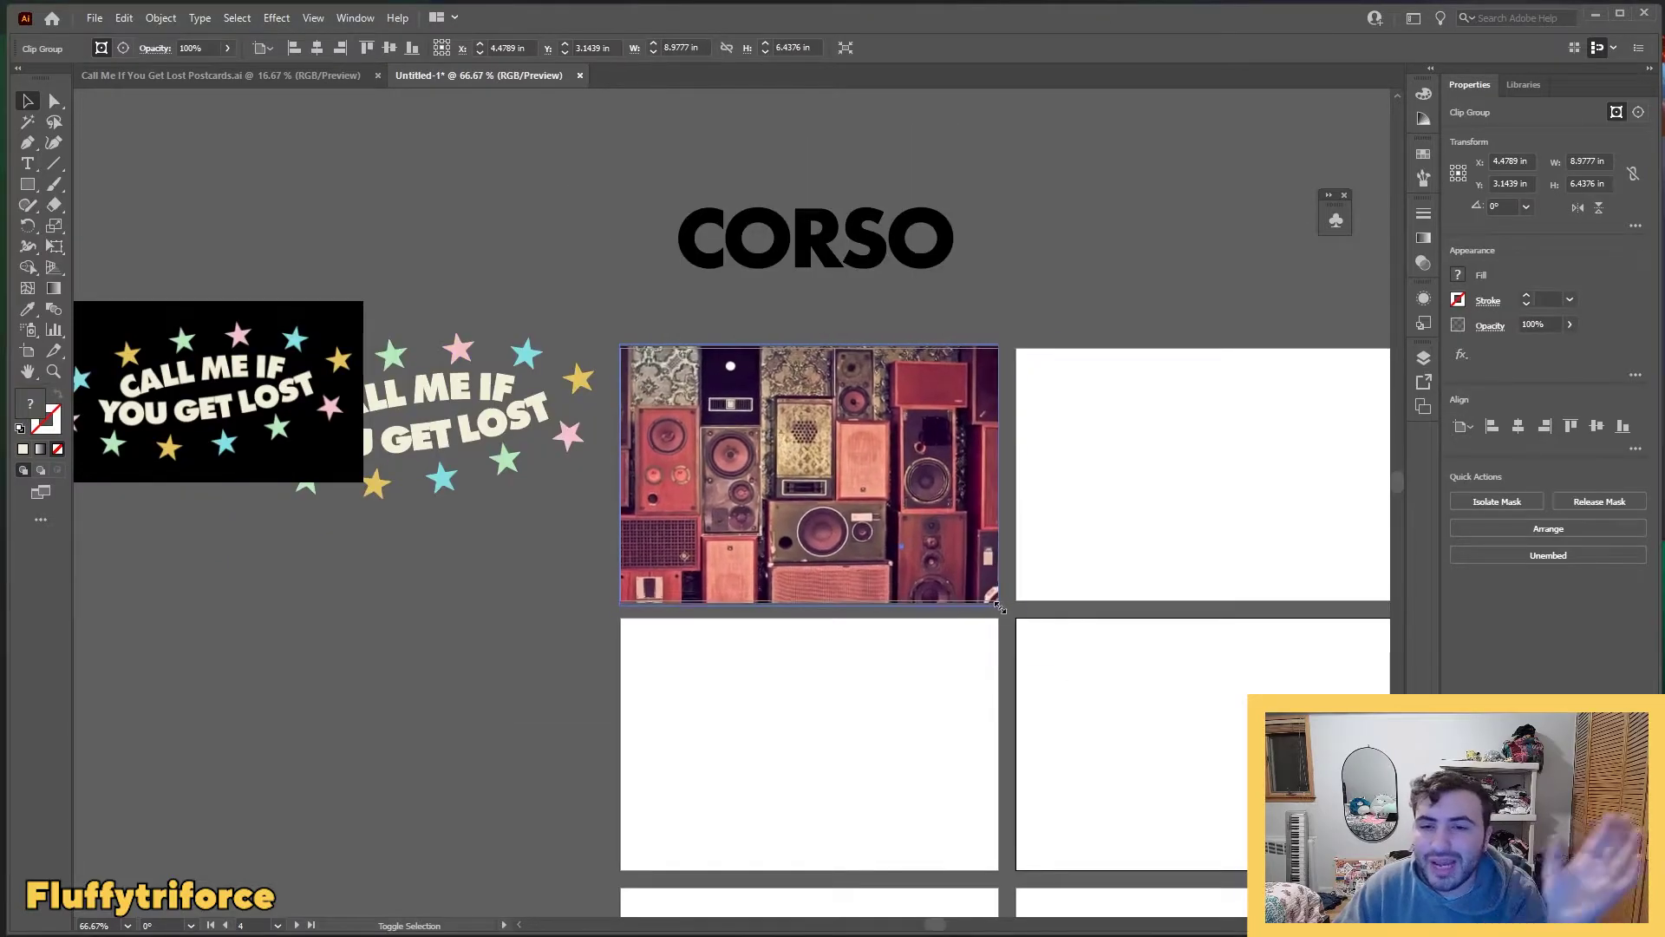
right_click(934, 535)
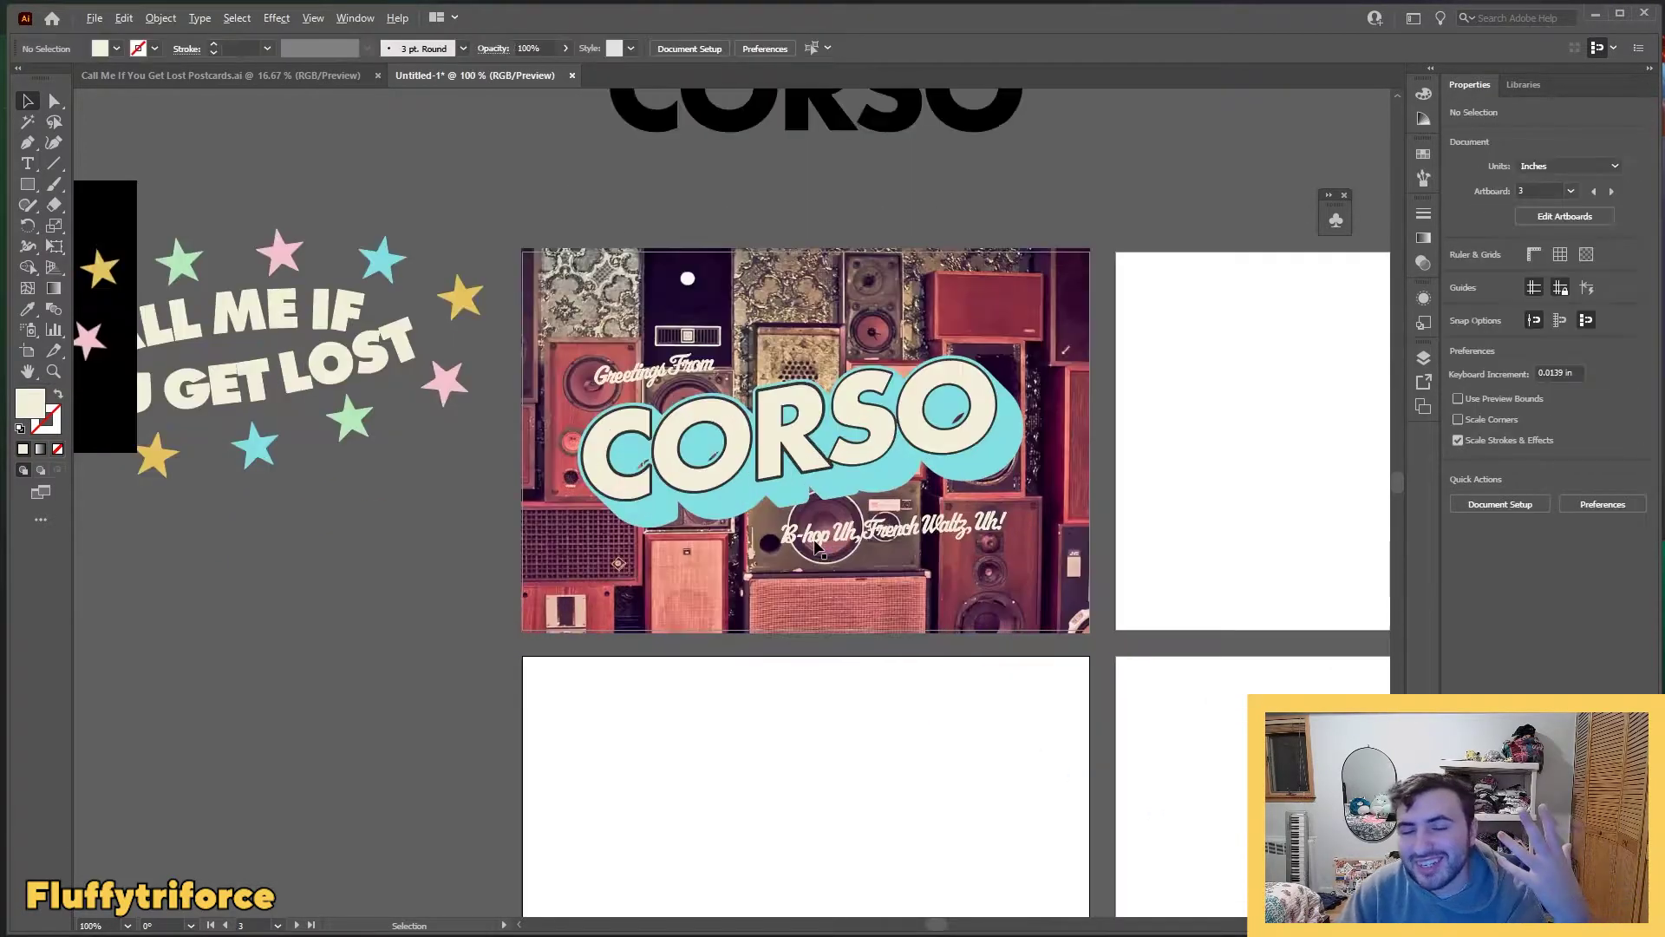
scroll(791, 469, up, 1)
scroll(791, 469, up, 3)
scroll(1137, 647, down, 1)
click(1137, 646)
drag(1231, 813, 1231, 806)
click(1246, 814)
Step: Place the Call Me If You Get Lost star logo, at small size, in the lower-right corner of the CORSO postcard
scroll(175, 381, down, 2)
drag(174, 380, 719, 605)
drag(785, 698, 783, 512)
scroll(471, 564, up, 2)
click(560, 635)
click(593, 598)
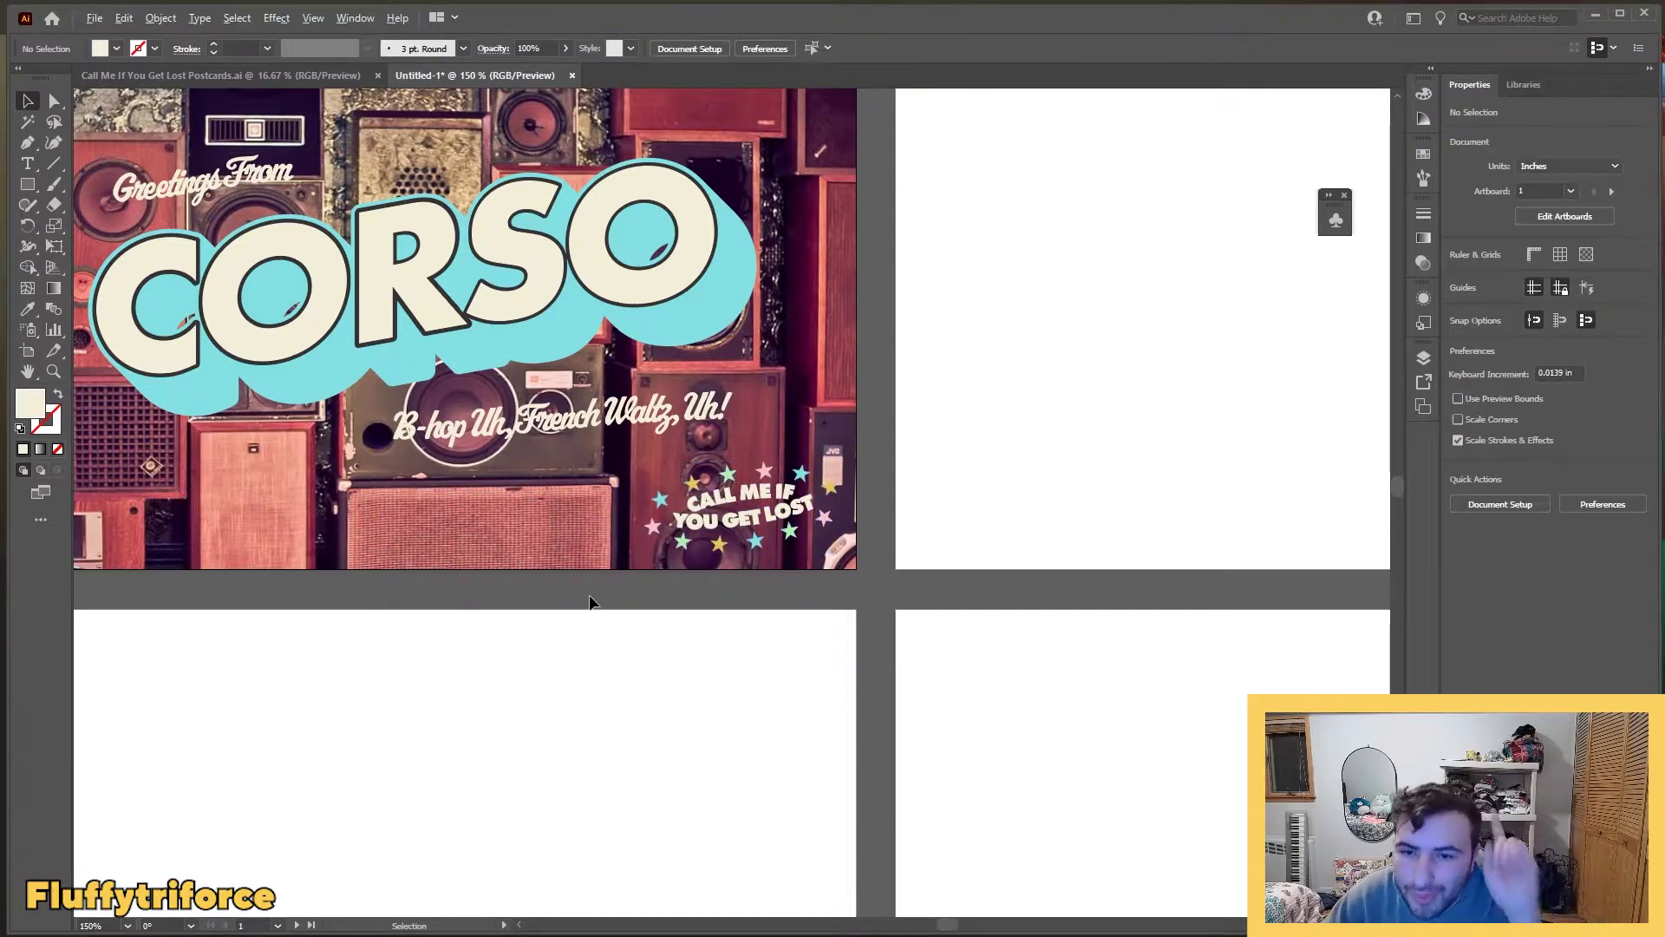
Step: Change the black CORSO text above the artboards to "WUSYANAME" and move it to the right
scroll(591, 602, down, 2)
scroll(398, 440, up, 1)
scroll(100, 349, left, 5)
scroll(936, 477, right, 3)
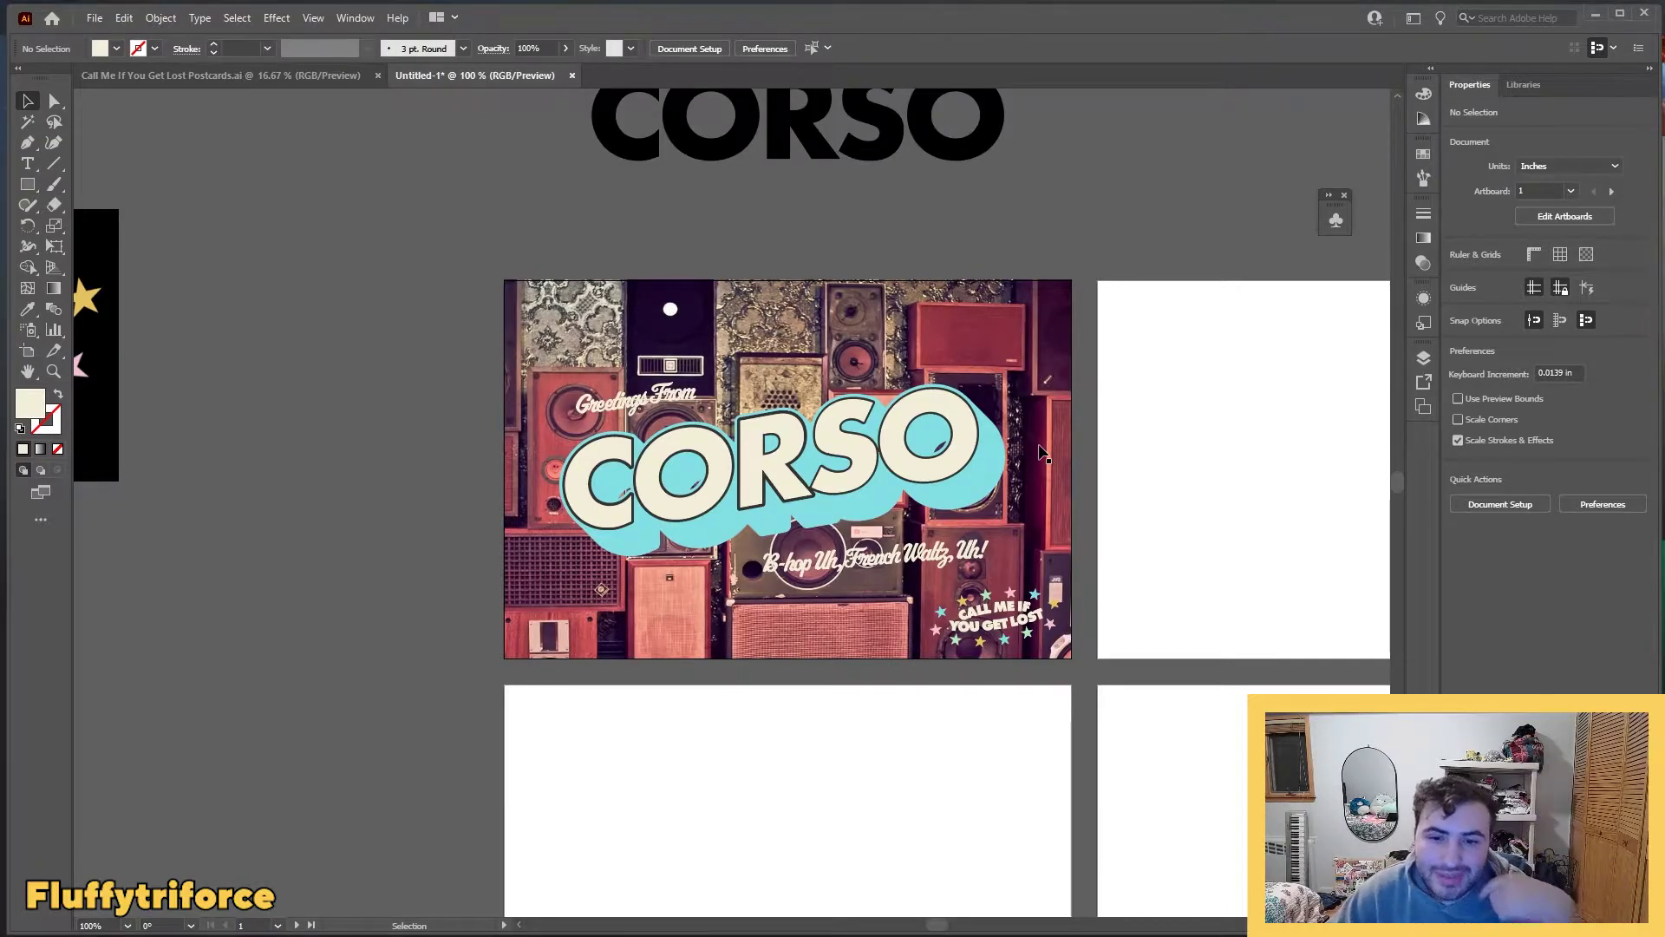
scroll(1042, 450, down, 1)
double_click(876, 226)
key(ctrl+a)
text(WUSYANAME)
click(28, 101)
drag(1038, 241, 1342, 240)
click(1211, 164)
Step: Convert the WUSYANAME text to outlines and enlarge it on the blank artboard beside the CORSO postcard
scroll(1127, 227, right, 3)
drag(972, 227, 1236, 468)
click(1496, 775)
scroll(1361, 500, up, 2)
drag(1376, 501, 690, 423)
drag(636, 396, 939, 402)
drag(991, 428, 1189, 453)
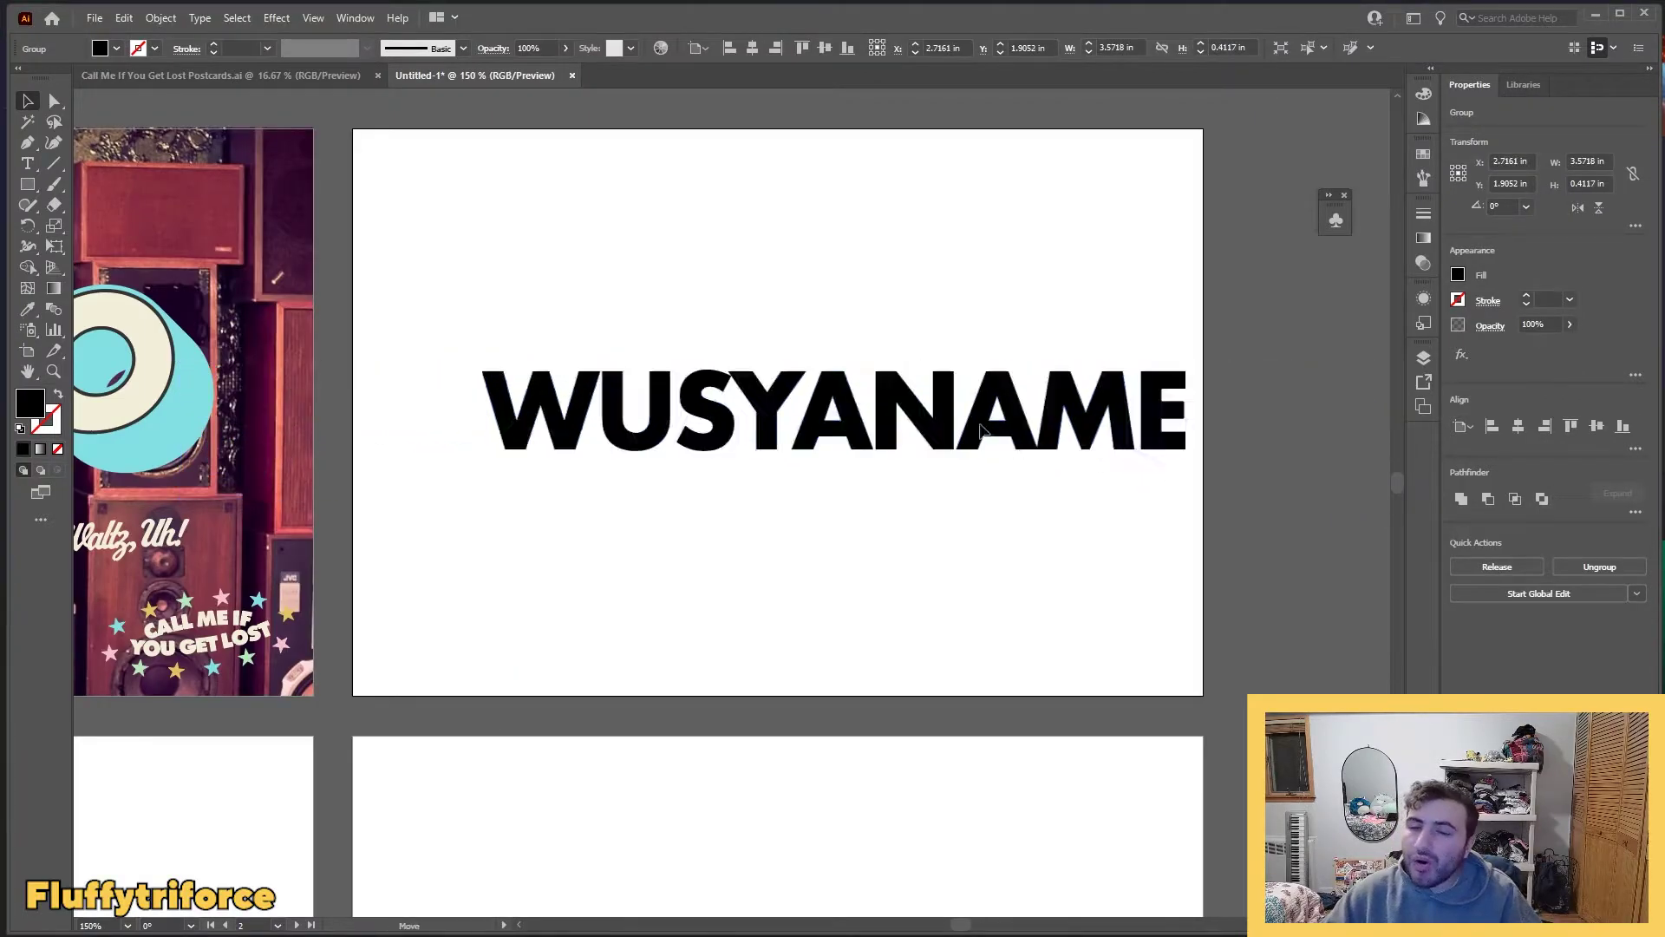
Step: Position the WUSYANAME lettering near the middle of its artboard and fill it with the cream sampled from CORSO
drag(607, 521, 718, 545)
key(i)
click(267, 391)
Step: Offset the path of the WUSYANAME letters to create a dark gray outline behind the cream lettering
click(161, 18)
mouse_move(262, 431)
click(434, 494)
click(979, 522)
right_click(1007, 502)
click(1240, 751)
key(i)
click(1458, 275)
key(v)
right_click(705, 542)
click(1000, 803)
Step: Offset the dark gray outline once more and fill the new rear shape with mint green sampled from the star logo
click(161, 18)
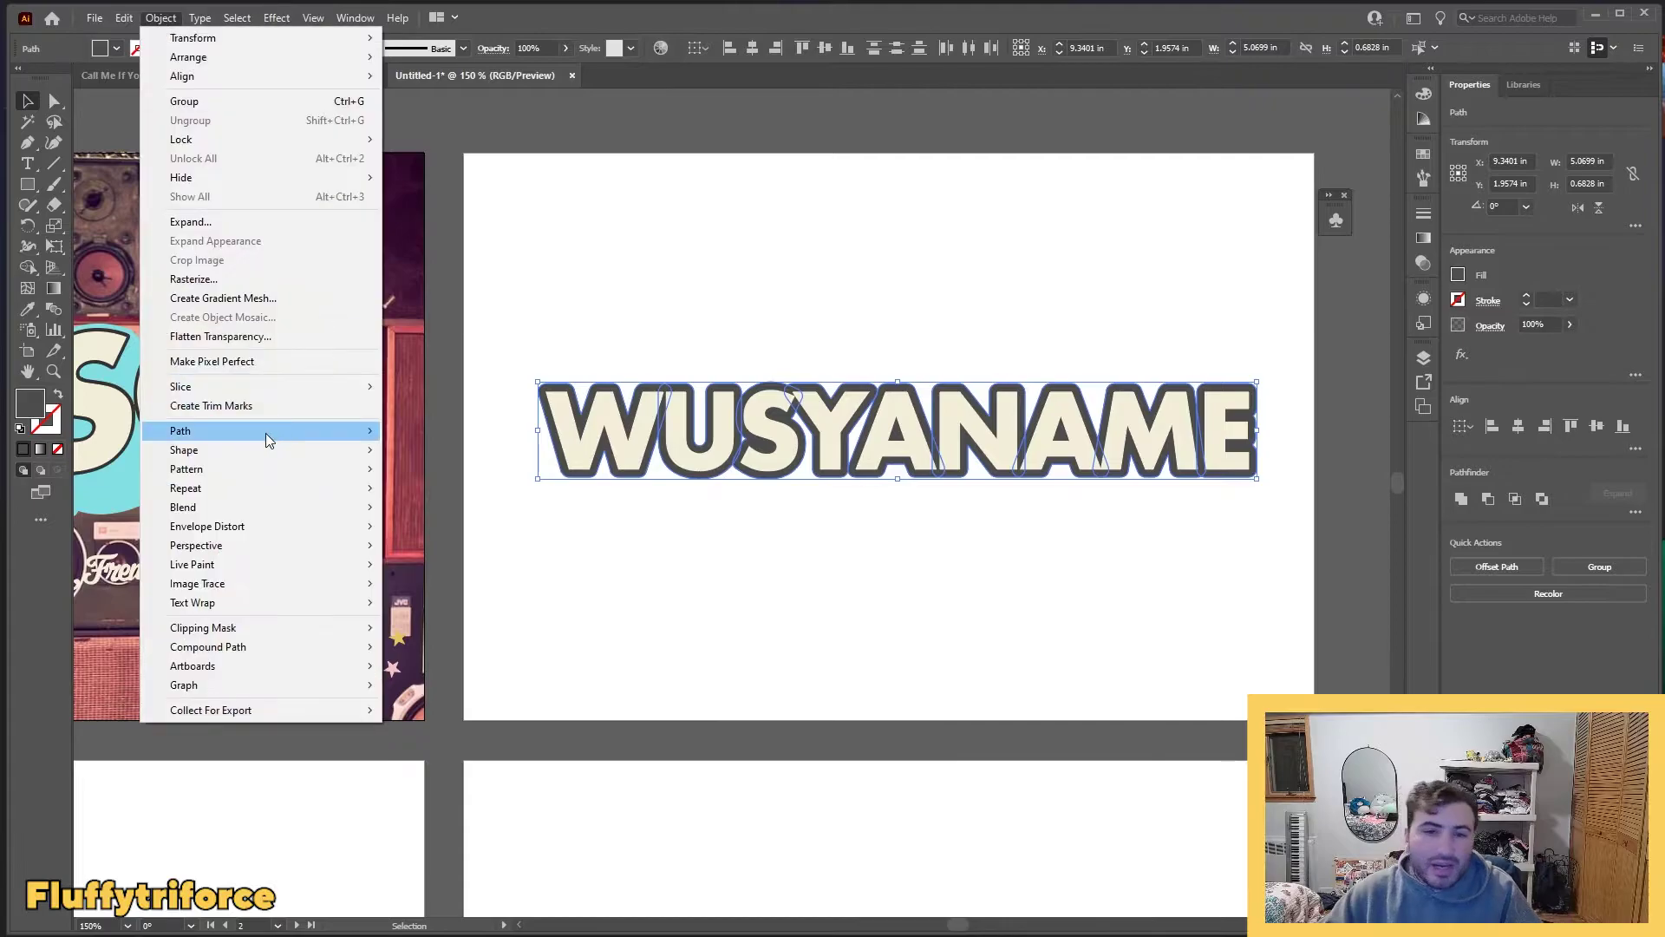
mouse_move(267, 434)
click(434, 494)
click(990, 522)
right_click(990, 523)
right_click(1103, 544)
click(1335, 871)
key(i)
click(358, 682)
key(v)
click(975, 186)
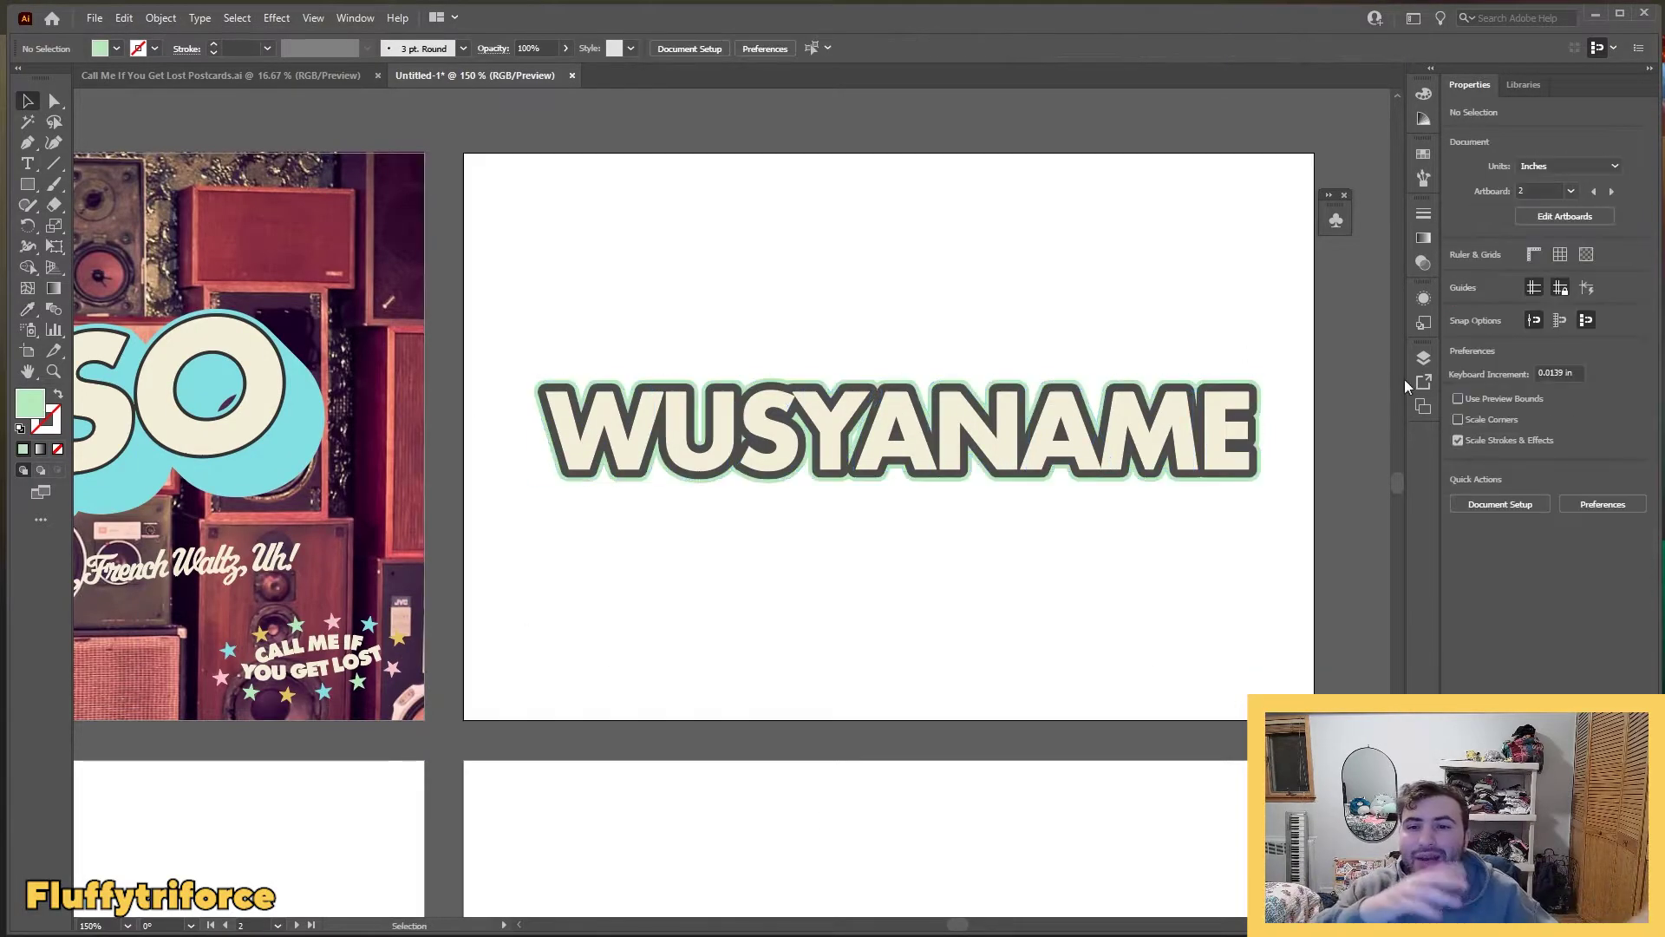
Step: Group the WUSYANAME layers and apply 3D Extrude & Bevel with rotations 1°, 1° and 0°, 1000 pt depth and no shading
drag(974, 295, 867, 451)
key(ctrl+g)
click(276, 18)
click(498, 115)
double_click(1263, 272)
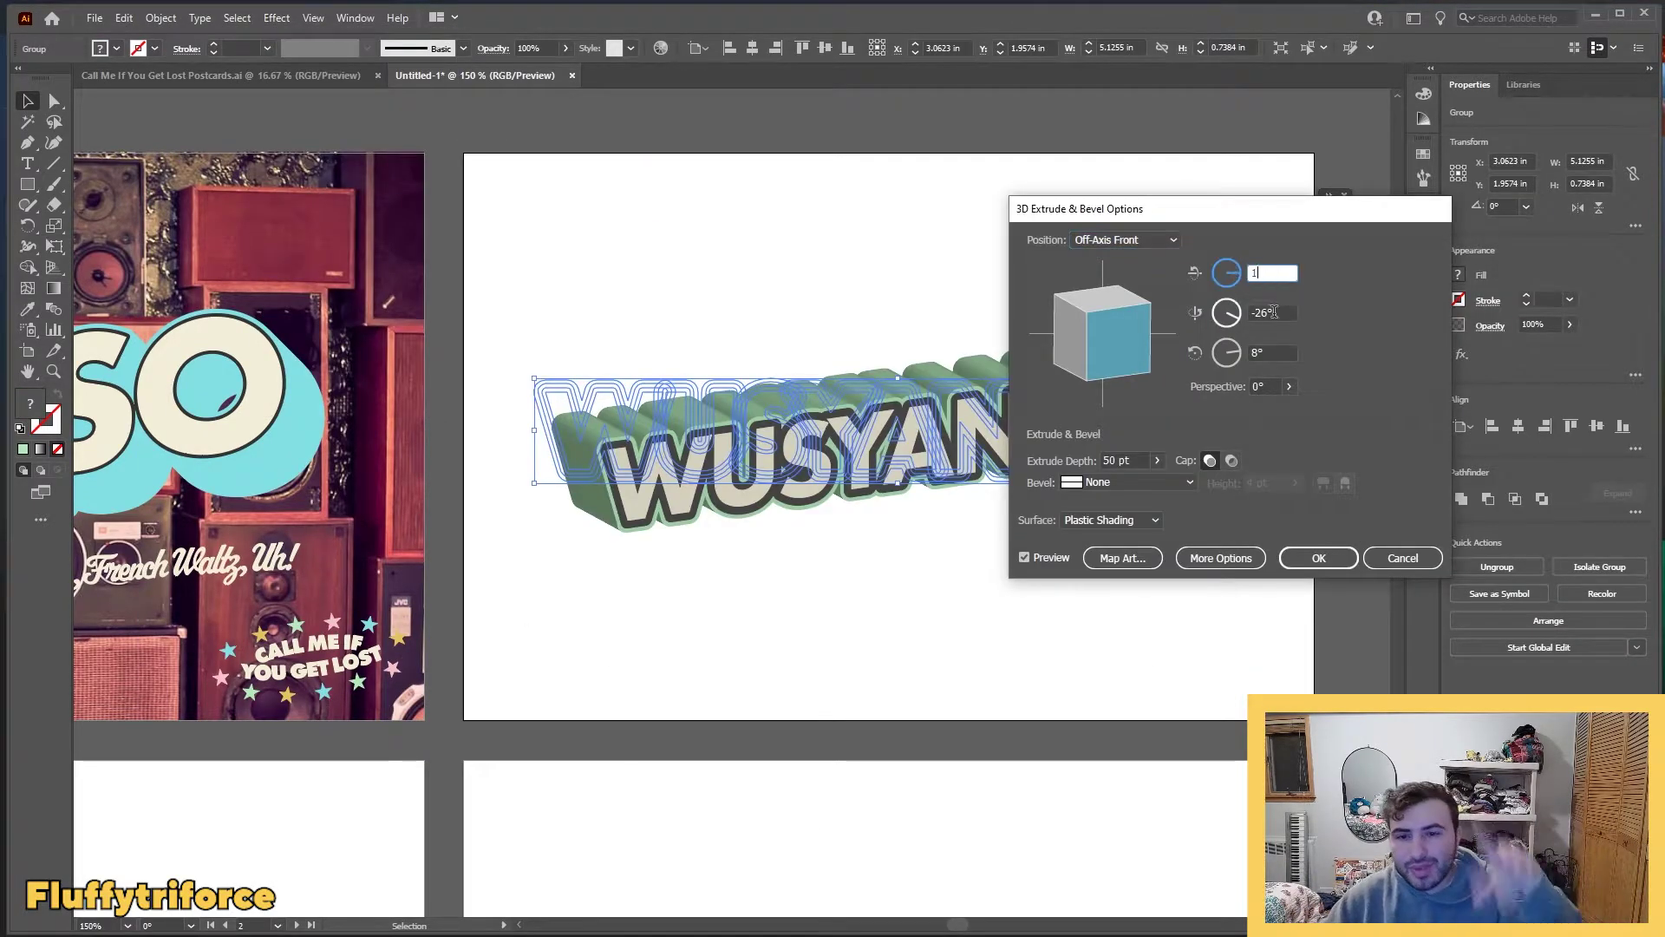
double_click(1274, 313)
text(1)
double_click(1272, 353)
text(0)
double_click(1118, 461)
text(1000)
click(1111, 520)
click(1132, 557)
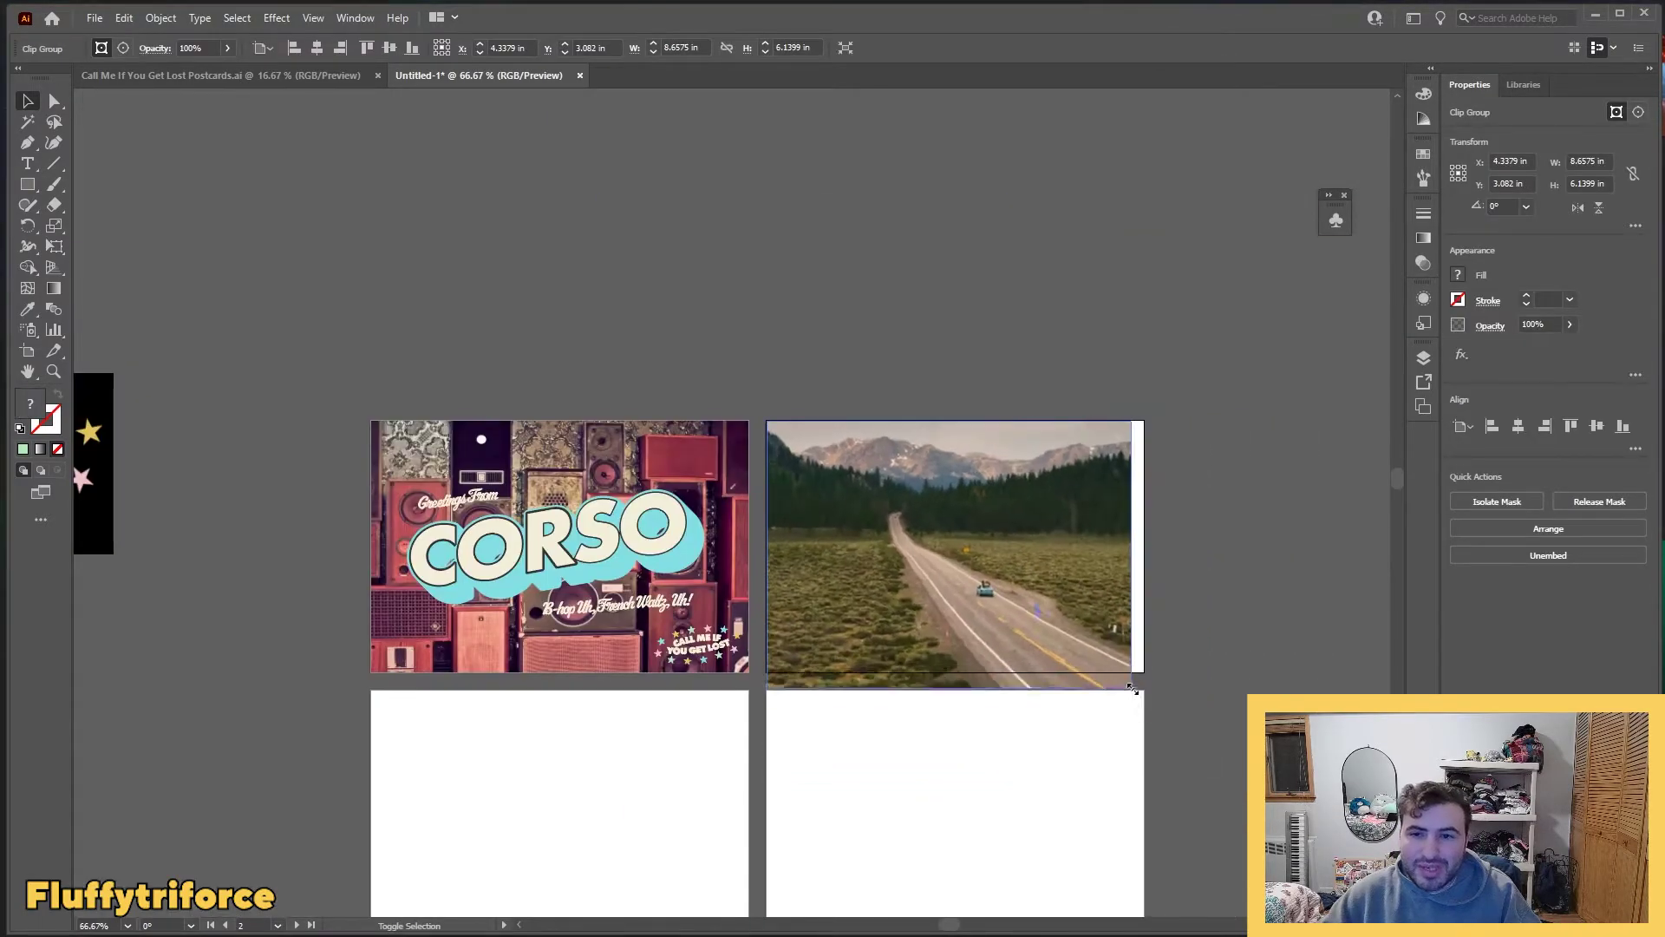
Step: Send the road photo behind the WUSYANAME lettering and center the lettering and photo on each other in both directions
right_click(1115, 597)
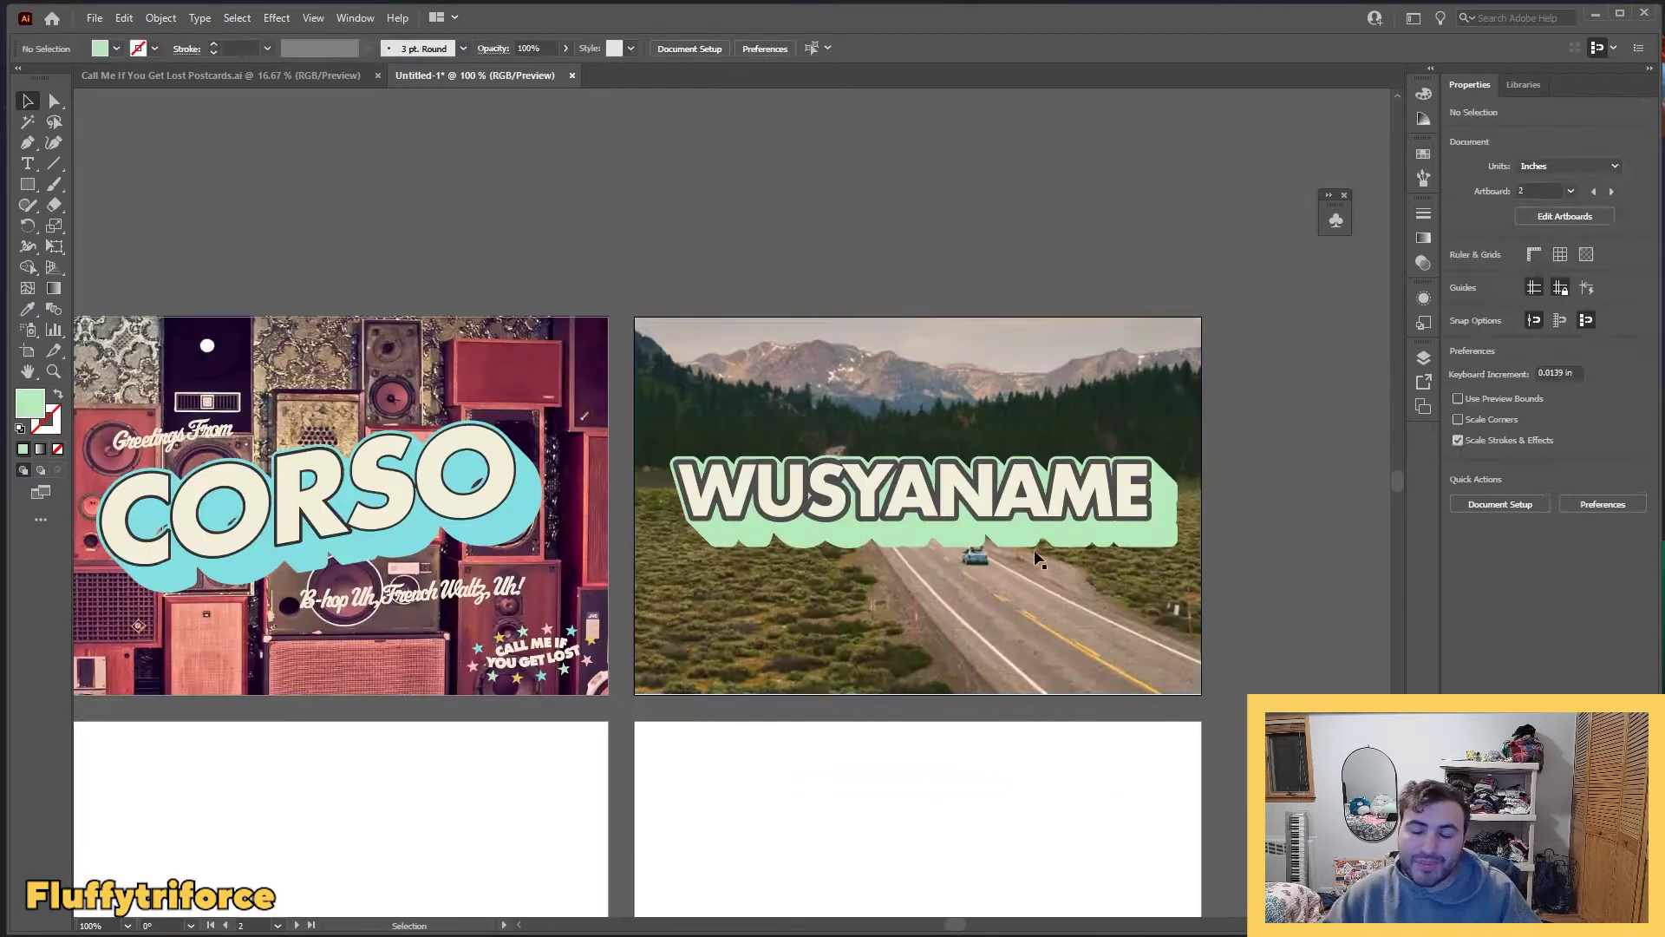
click(1006, 508)
shift+click(1034, 598)
click(1518, 426)
click(1597, 425)
click(1284, 486)
Step: Nudge the road photo slightly down on the second artboard
scroll(919, 550, up, 1)
click(924, 330)
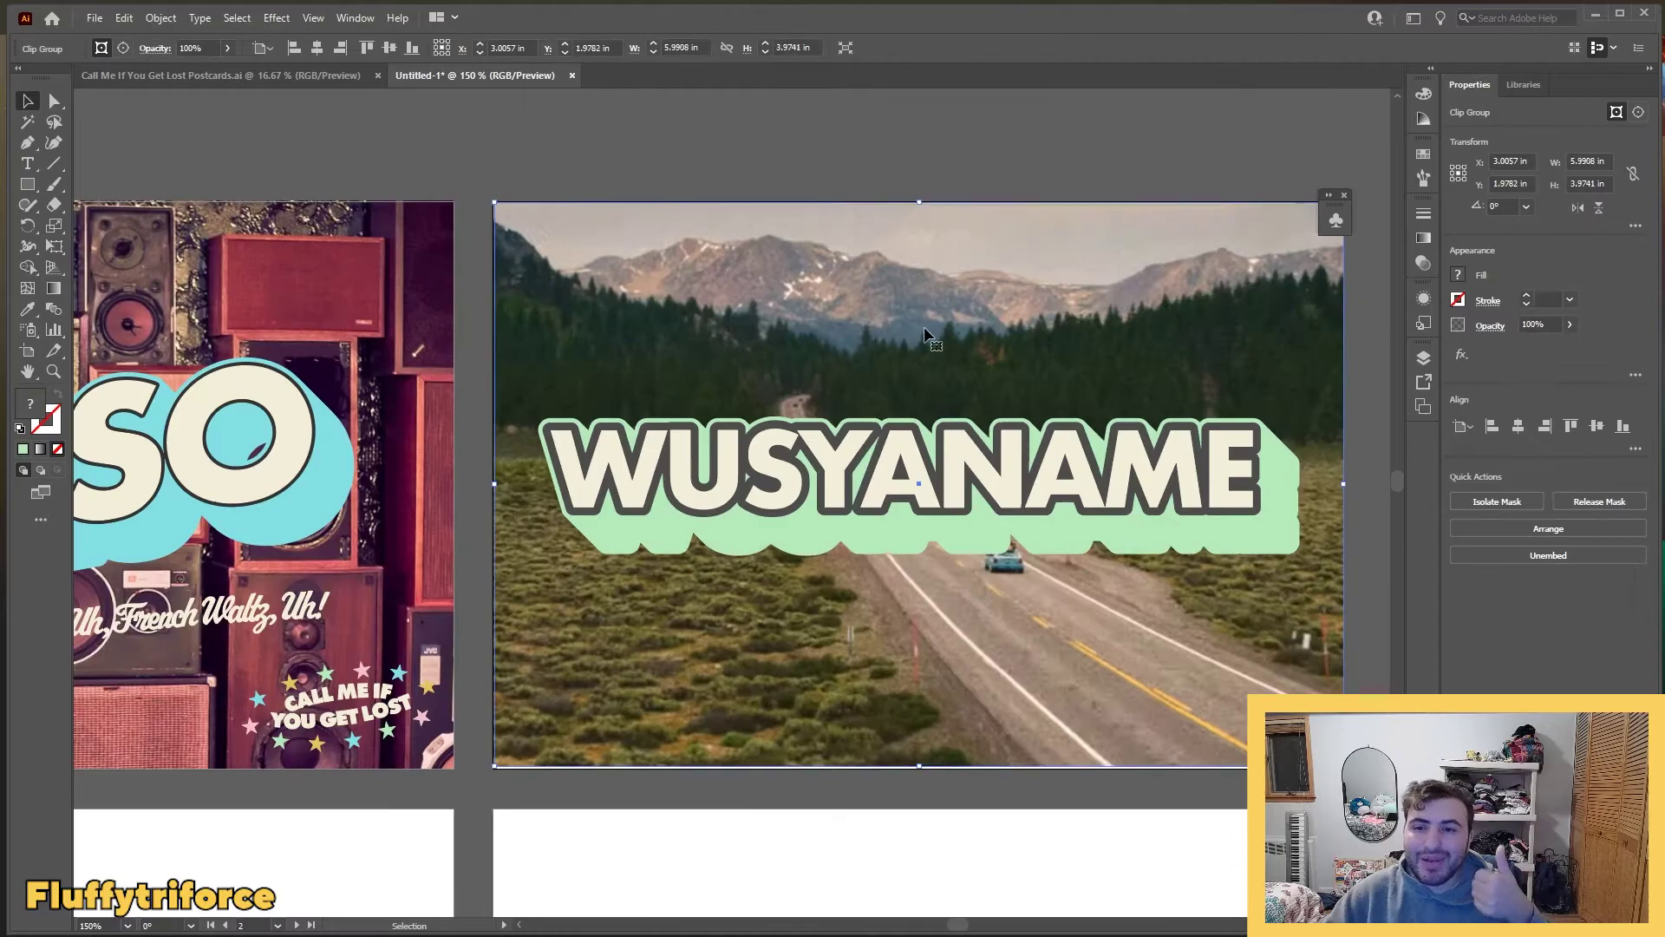
key(Down)
key(Down)
click(954, 149)
Step: Apply a Rise warp to the extruded WUSYANAME group
click(919, 472)
click(279, 18)
mouse_move(355, 244)
click(505, 436)
key(Return)
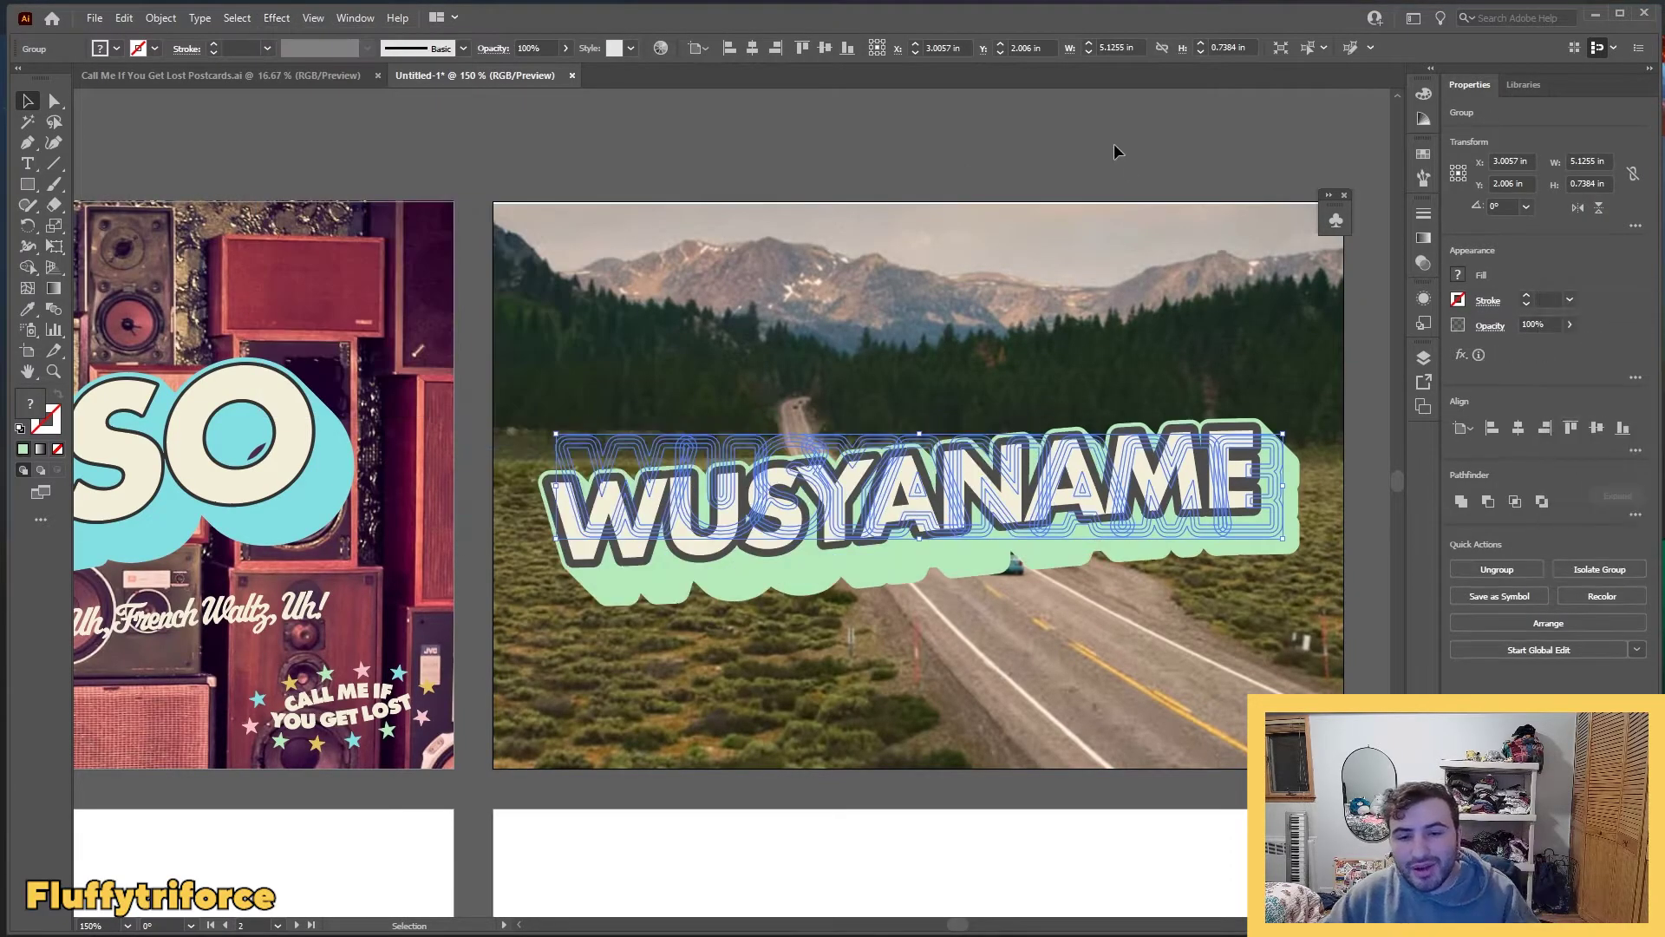
click(1114, 152)
Step: Add a "Greetings From" text above WUSYANAME and fill it with cream sampled from the CORSO postcard's logo lettering
key(t)
drag(731, 344, 946, 420)
text(Greetings From)
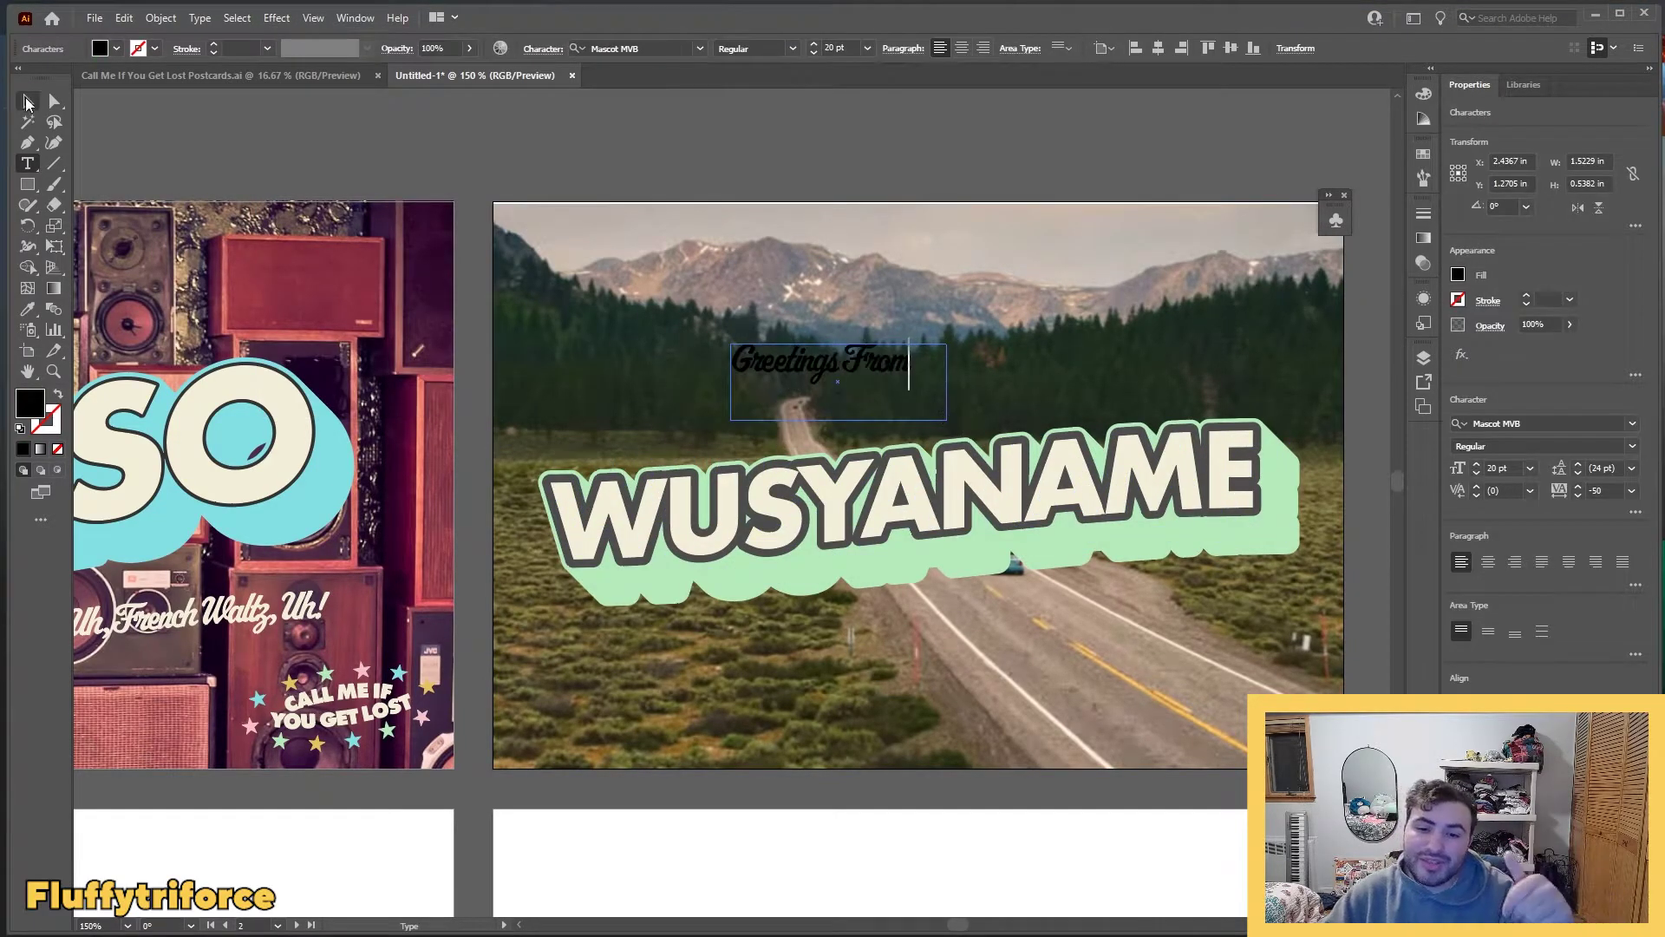
click(27, 101)
key(i)
click(834, 462)
click(361, 691)
key(v)
Step: Copy the Greetings From text below WUSYANAME and change the copy to "Where we're going we don't do backpacks!"
text(Where We're Going)
drag(819, 360, 1115, 622)
double_click(1115, 621)
key(ctrl+a)
text(Where we''re going we don't do backpacks!)
click(27, 101)
Step: Apply the Rise warp to the WUSYANAME card's texts and position them close above and below the lettering
drag(1000, 641, 714, 641)
drag(939, 620, 1065, 592)
click(277, 18)
click(329, 37)
drag(646, 438, 649, 428)
drag(1065, 610, 1072, 609)
Step: Copy the star logo from the CORSO postcard to the lower-right corner of the WUSYANAME postcard
drag(340, 706, 1222, 711)
click(960, 691)
scroll(959, 691, up, 1)
scroll(959, 691, down, 2)
Step: Draw a square as tall as the artboard below the WUSYANAME postcard and fill it with sampled mint green
click(30, 185)
click(95, 185)
mouse_move(857, 517)
mouse_down()
mouse_move(1107, 737)
mouse_move(1107, 768)
mouse_up()
key(i)
click(1060, 418)
click(1118, 373)
click(1139, 390)
key(v)
Step: Add a smaller copy of the mint square inside it and fill the copy with cream sampled from the WUSYANAME lettering
drag(1092, 567, 1186, 583)
drag(1201, 785, 1169, 772)
key(i)
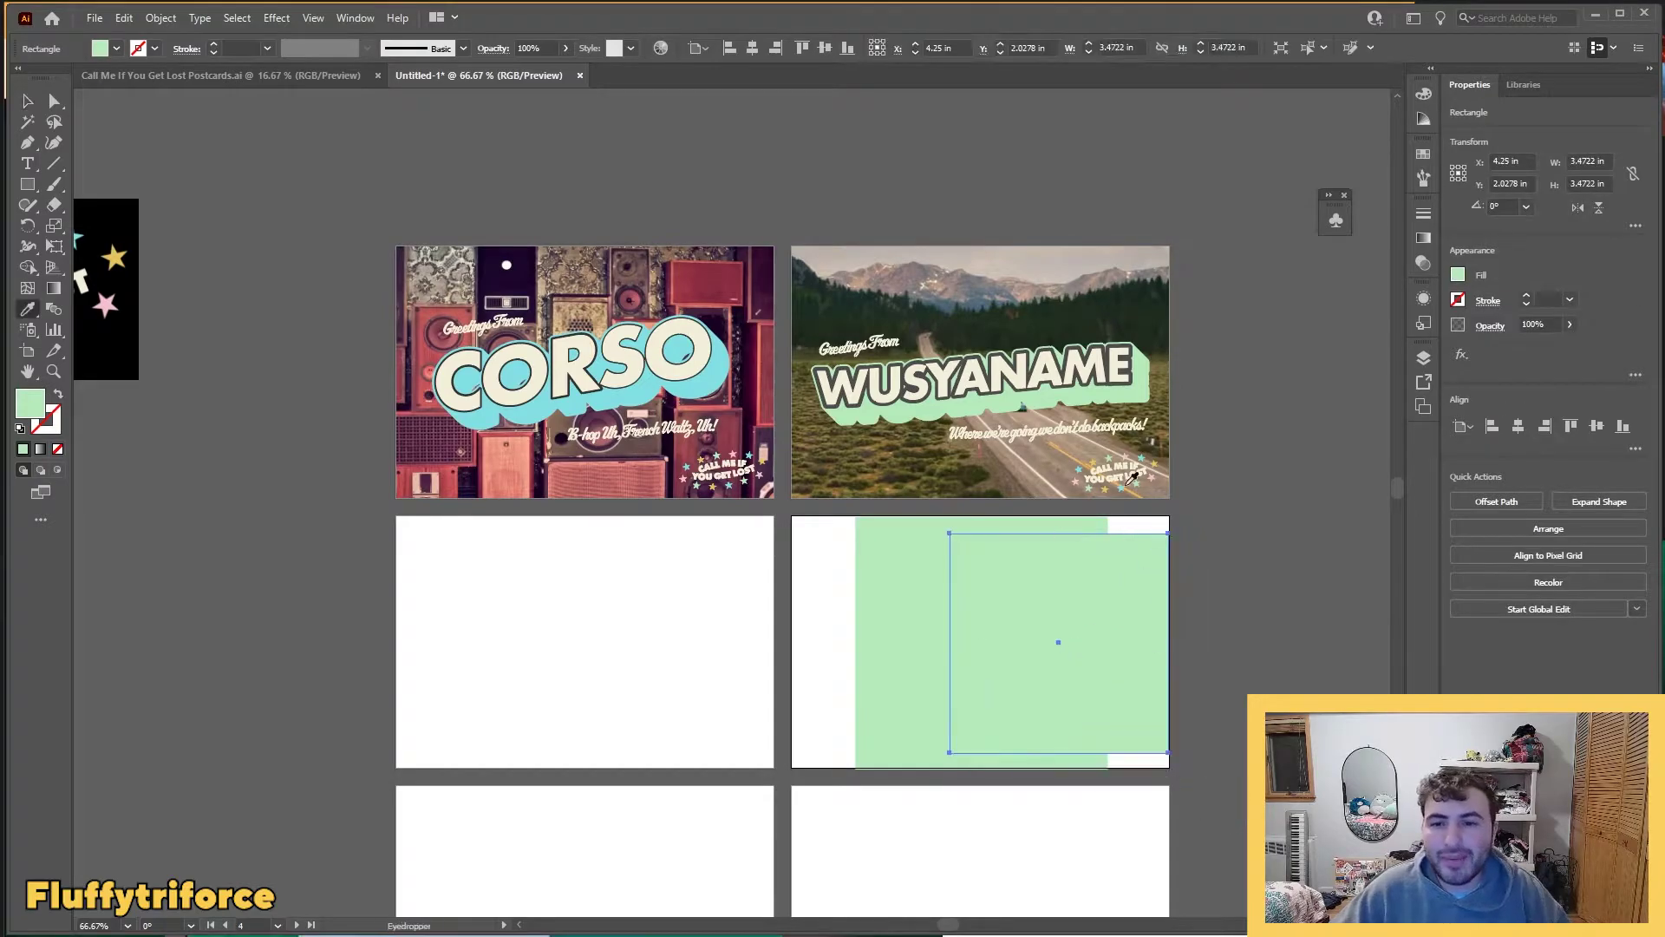
click(1119, 373)
key(v)
click(1197, 512)
Step: Resize the cream square to leave an even mint border and center both squares on each other horizontally and vertically
drag(1108, 646, 1029, 645)
drag(1090, 750, 1075, 744)
drag(1195, 676, 1041, 642)
click(1518, 426)
click(1597, 426)
click(1191, 626)
drag(1191, 626, 1050, 655)
drag(1050, 655, 1051, 657)
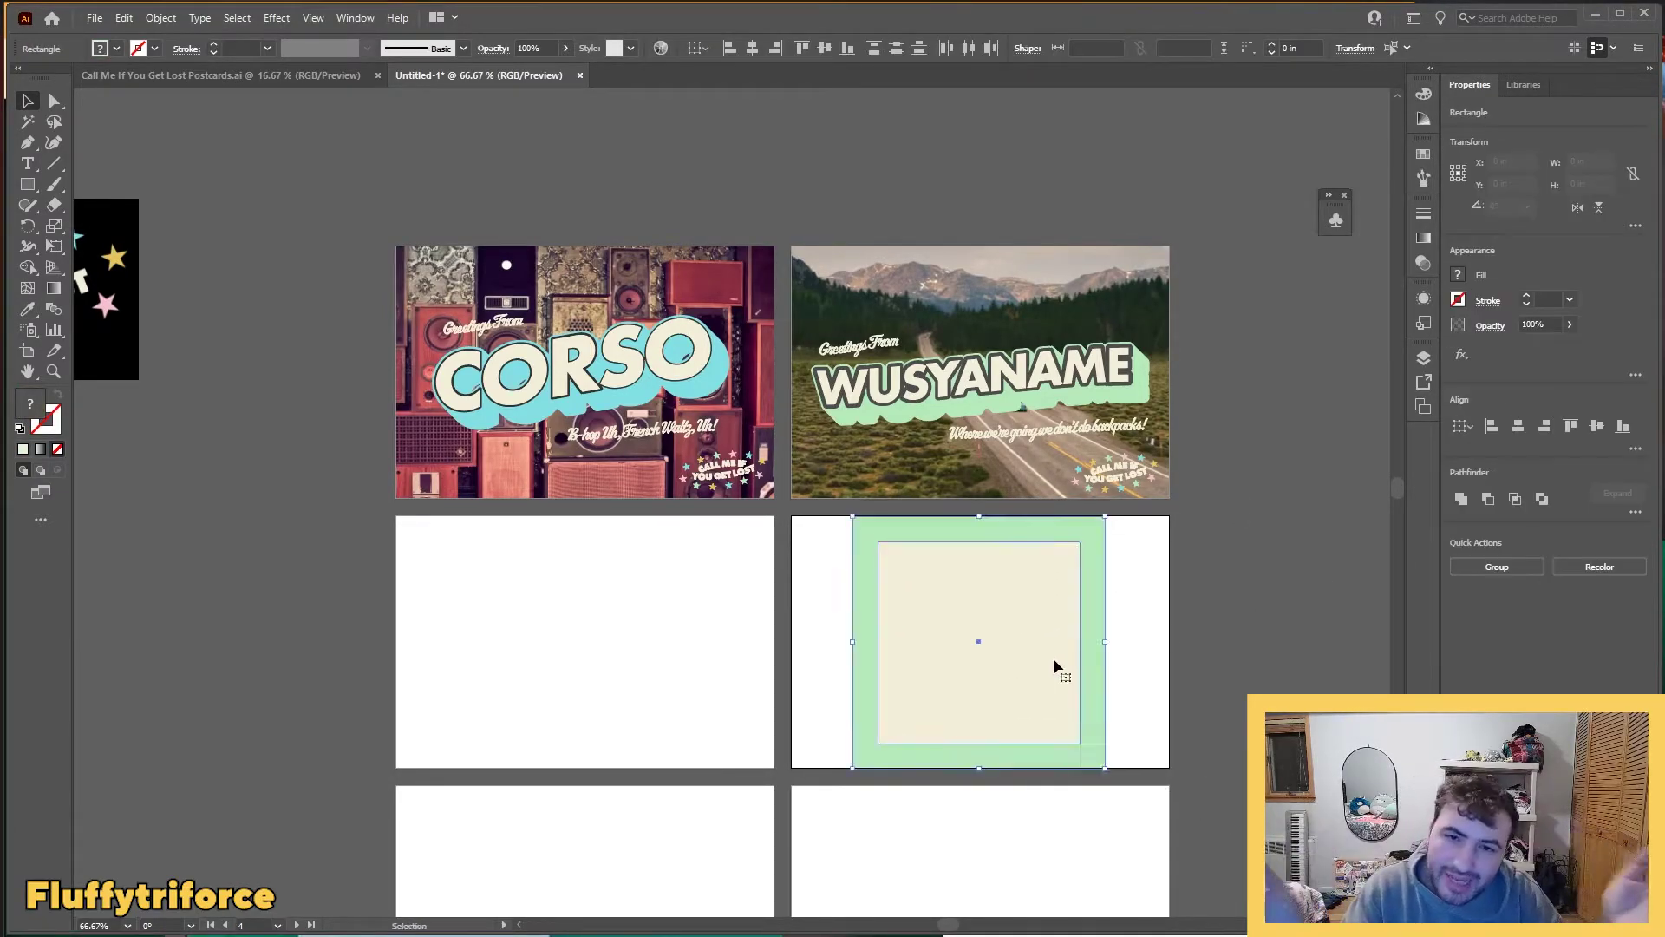
click(1185, 727)
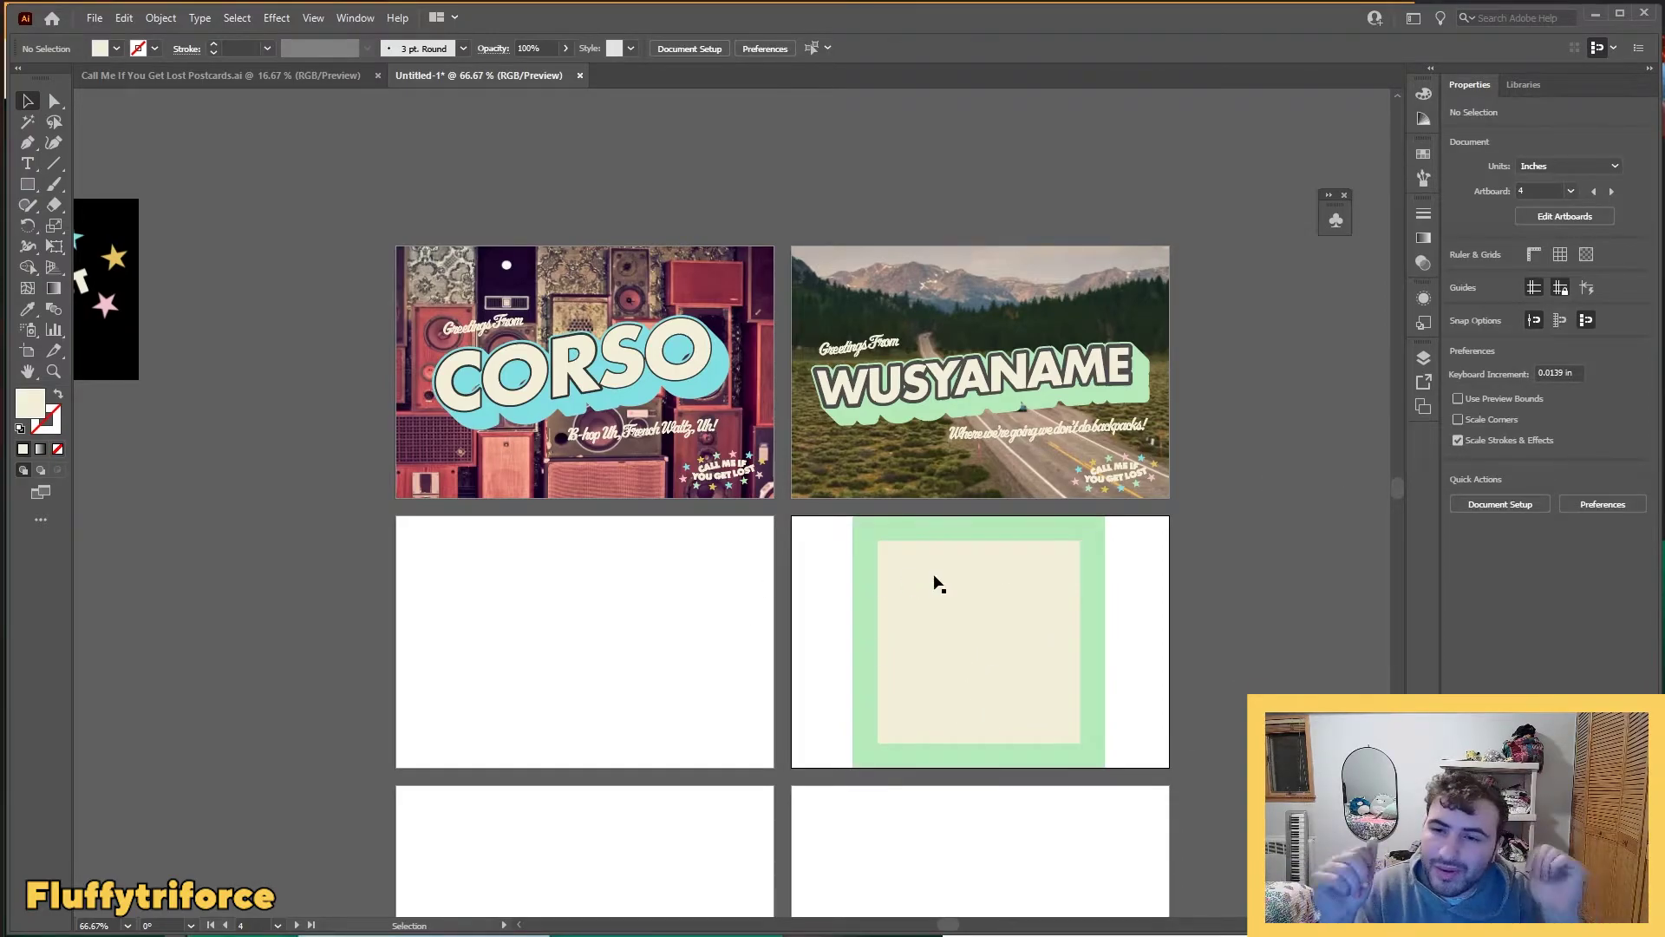
Step: Draw a small cream circle on the mint square's top edge near one corner and put a copy near the other corner
scroll(934, 577, up, 1)
drag(27, 185, 94, 226)
scroll(849, 483, up, 2)
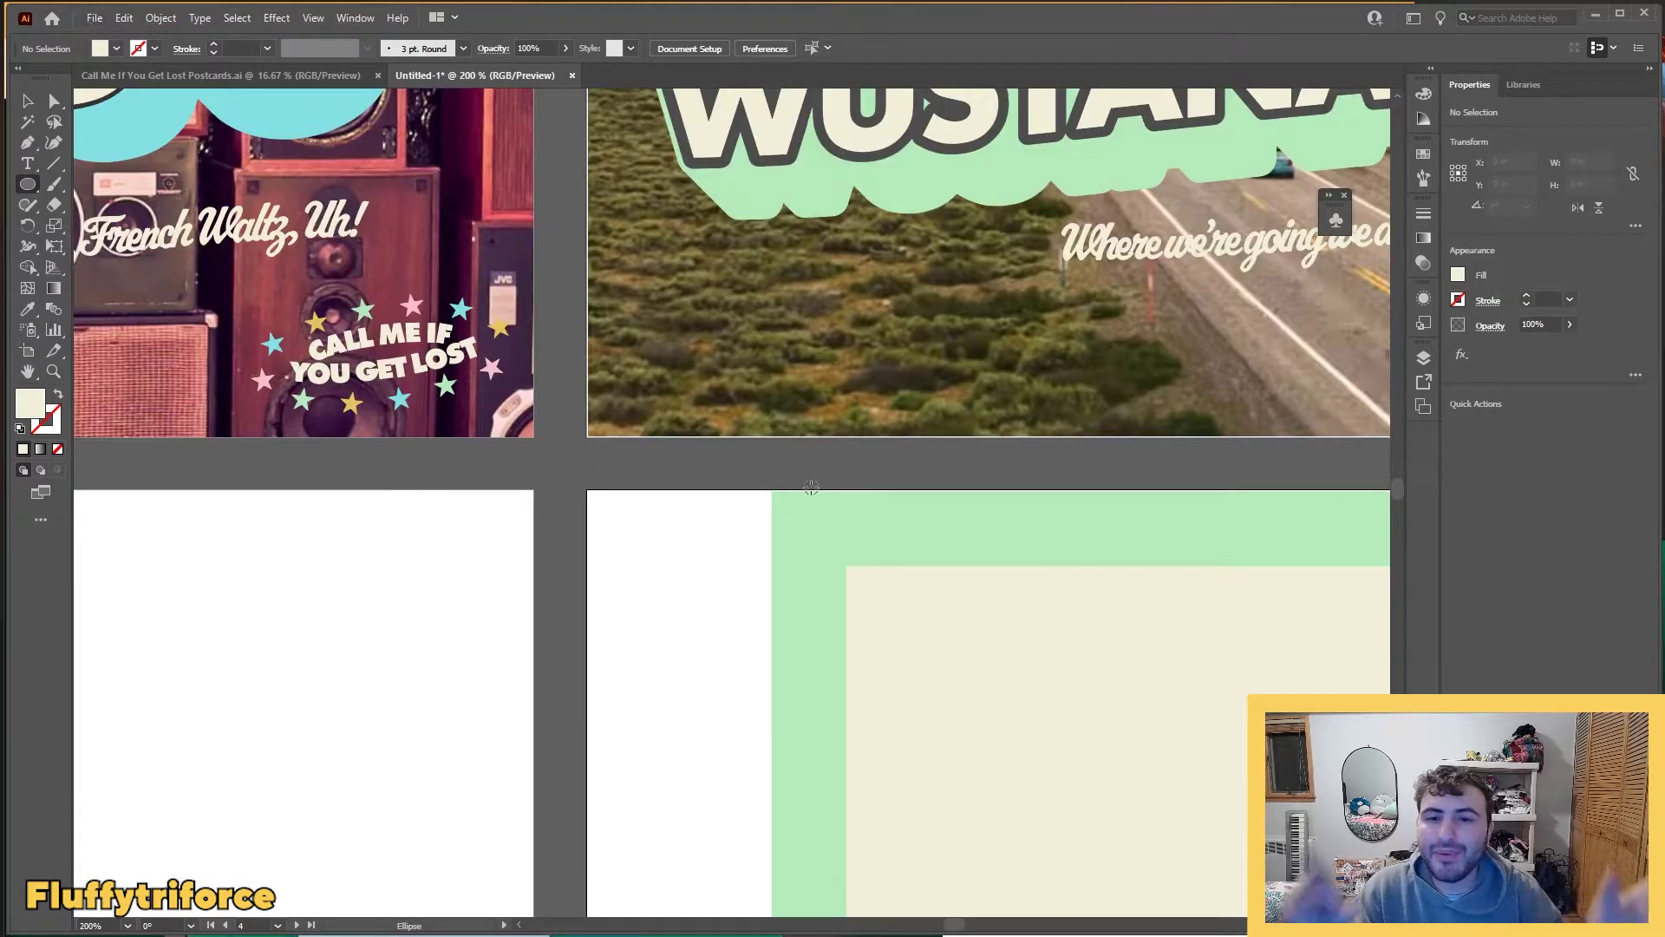
drag(843, 515, 1316, 512)
key(v)
scroll(809, 494, down, 1)
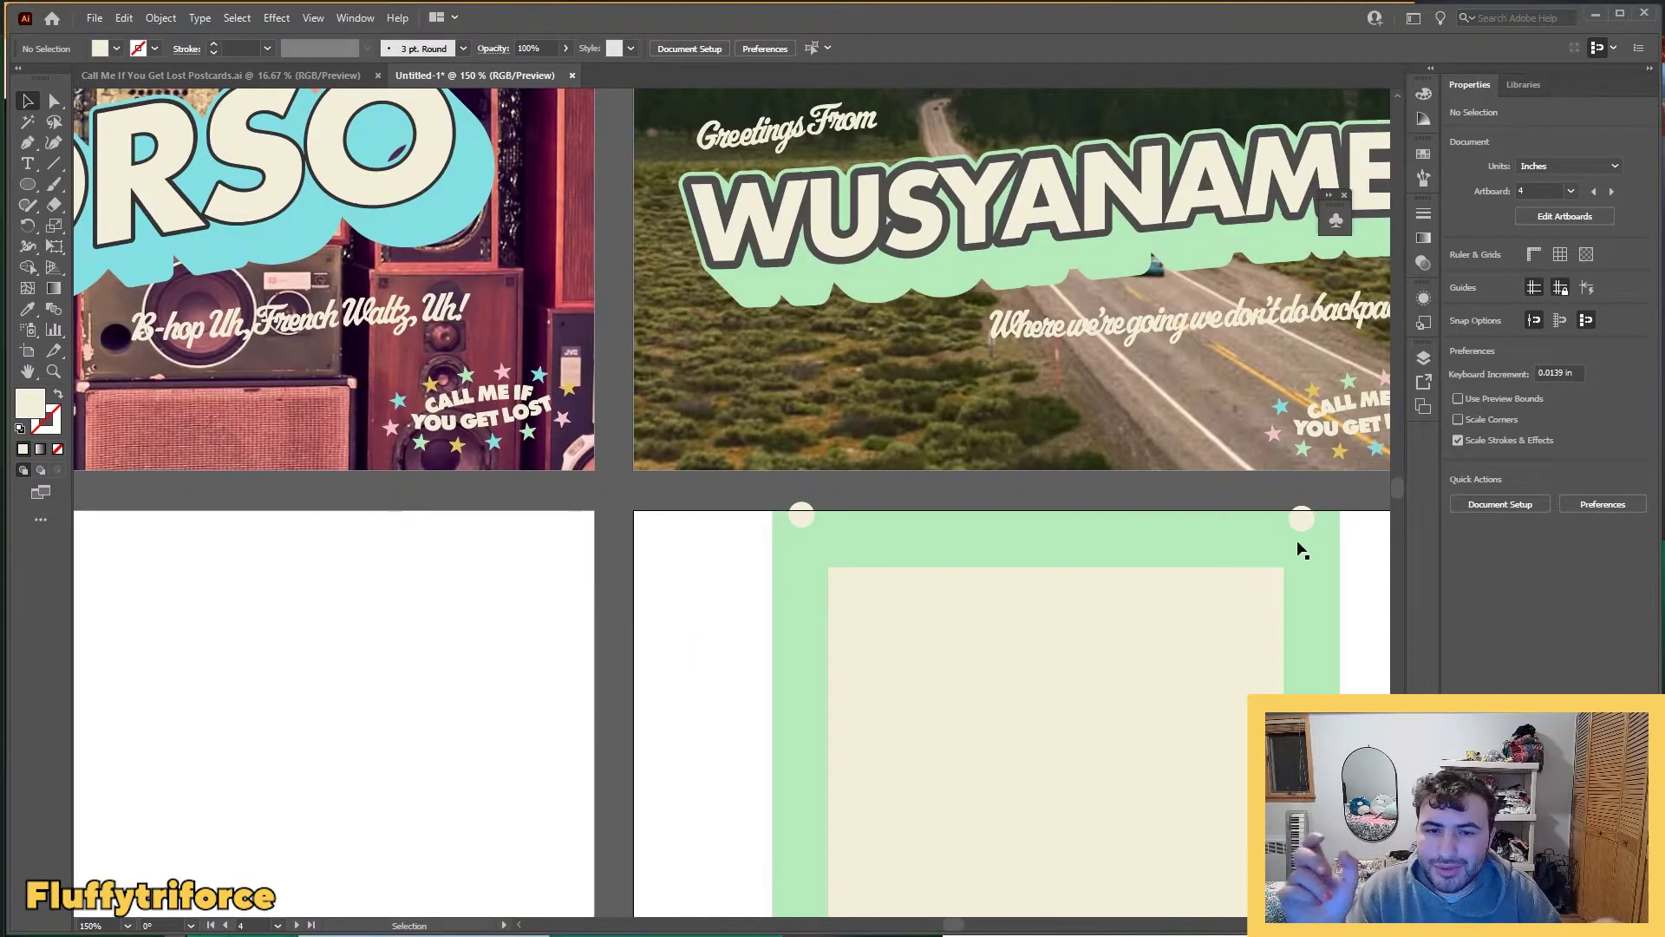
drag(1303, 523, 1314, 522)
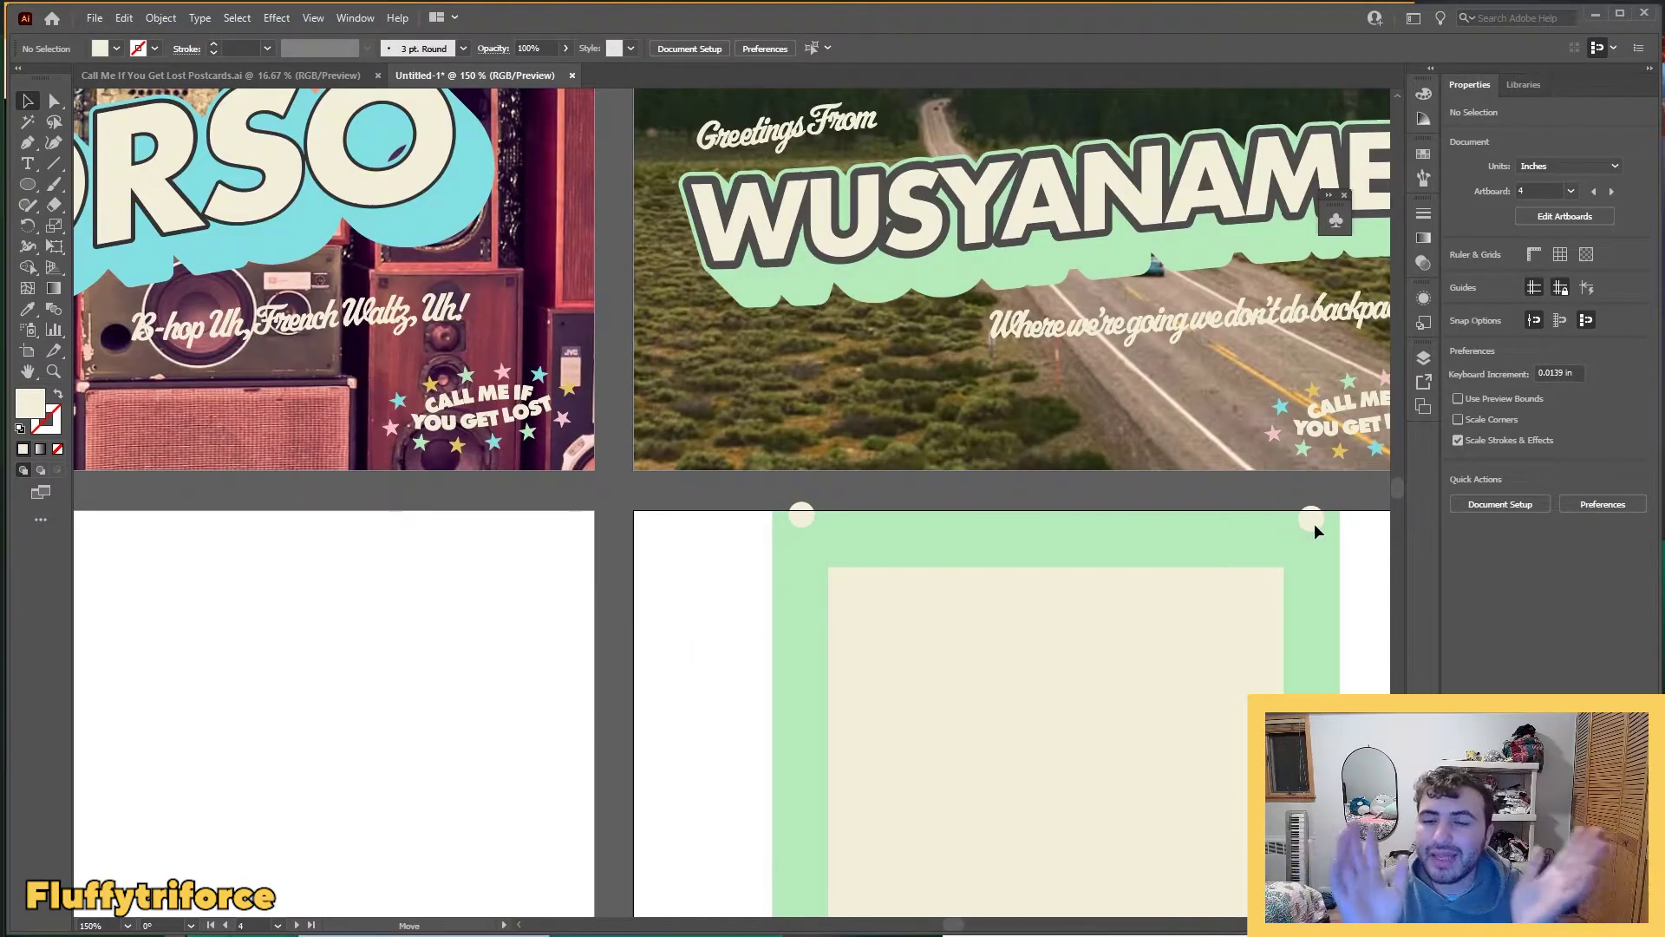
shift+click(806, 520)
click(1006, 498)
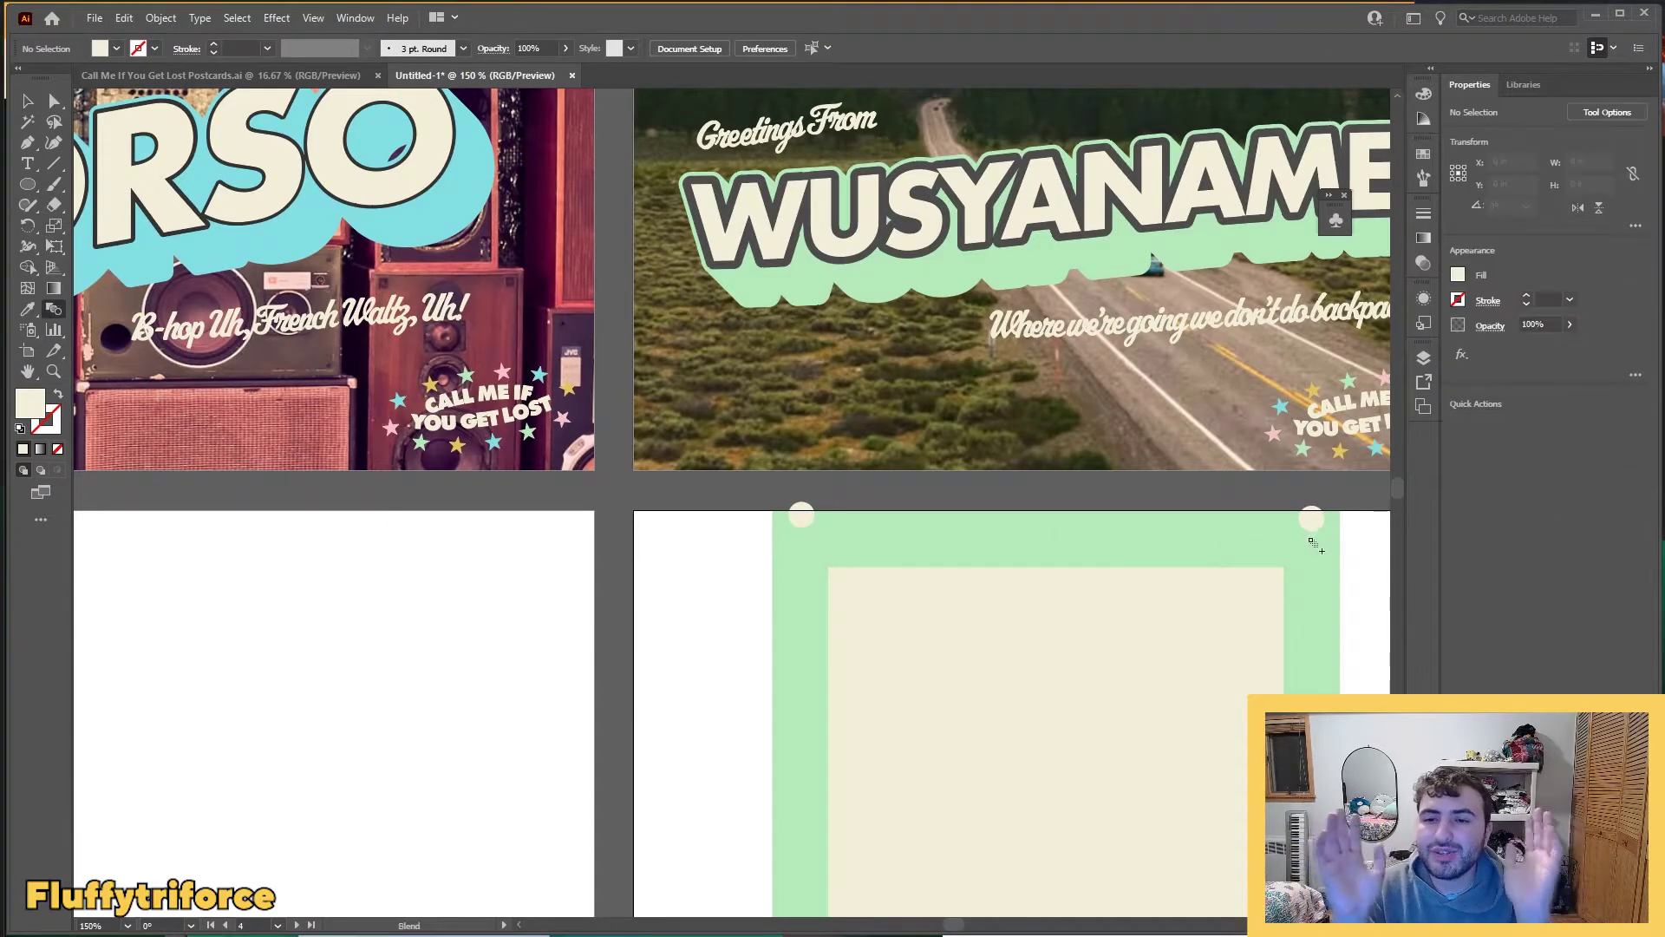
Step: Blend the two small circles into an evenly spaced row of ten circles along the mint square's top edge
click(160, 18)
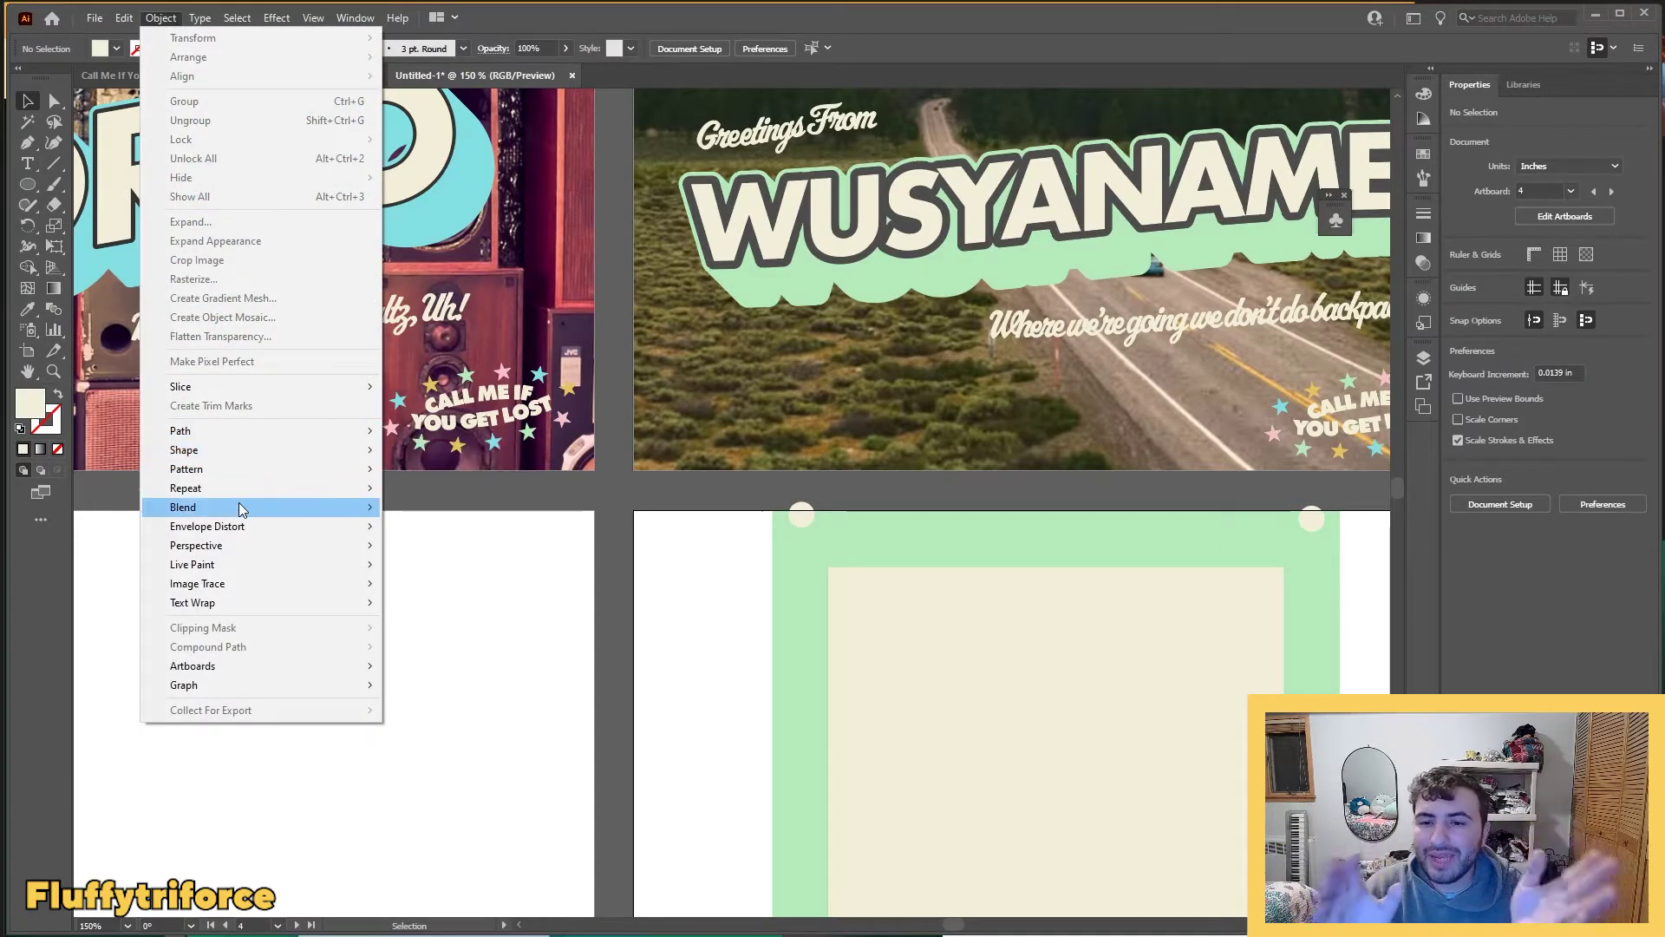
mouse_move(239, 505)
click(607, 552)
click(844, 515)
key(w)
click(802, 520)
click(1312, 522)
key(v)
click(1146, 491)
Step: Copy the circle row, rotate the copy 90°, and place it along the mint square's left edge
scroll(1151, 540, down, 1)
drag(1238, 650, 1239, 648)
shift+click(1268, 621)
key(ctrl+z)
drag(1260, 530, 1075, 514)
shift+click(1269, 602)
click(1303, 590)
click(1258, 613)
scroll(1055, 655, down, 5)
drag(1089, 674, 904, 777)
scroll(922, 757, down, 6)
click(923, 757)
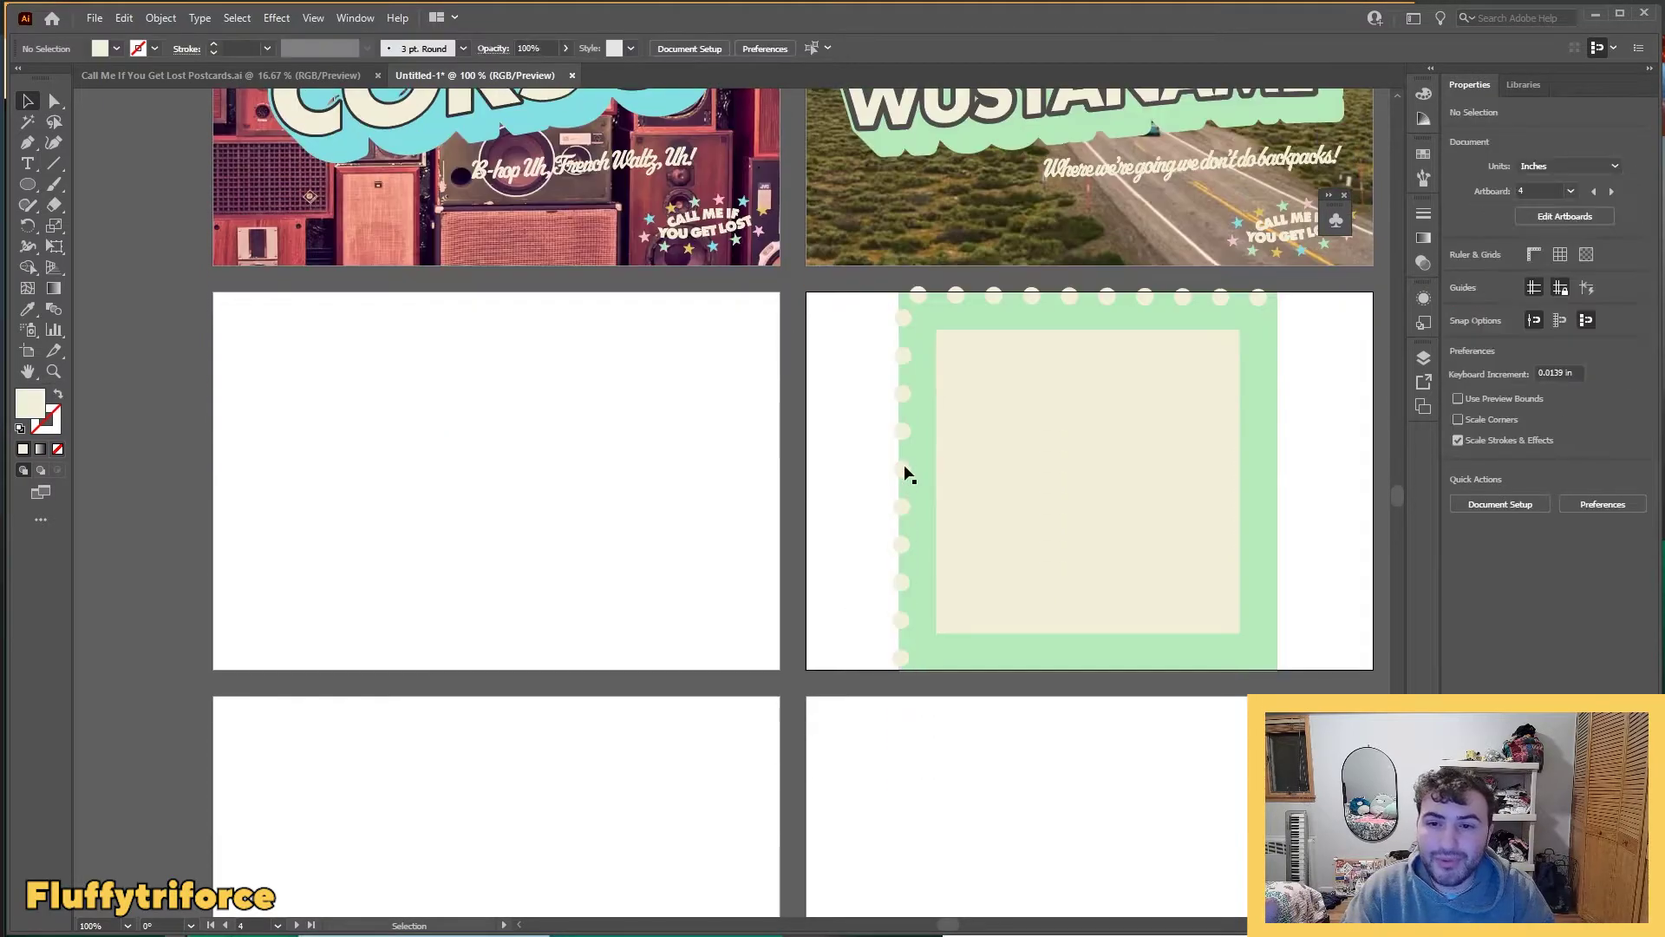
Step: Copy the top circle row to the mint square's bottom edge and the slightly shortened left column to its right edge
drag(1145, 308, 1116, 668)
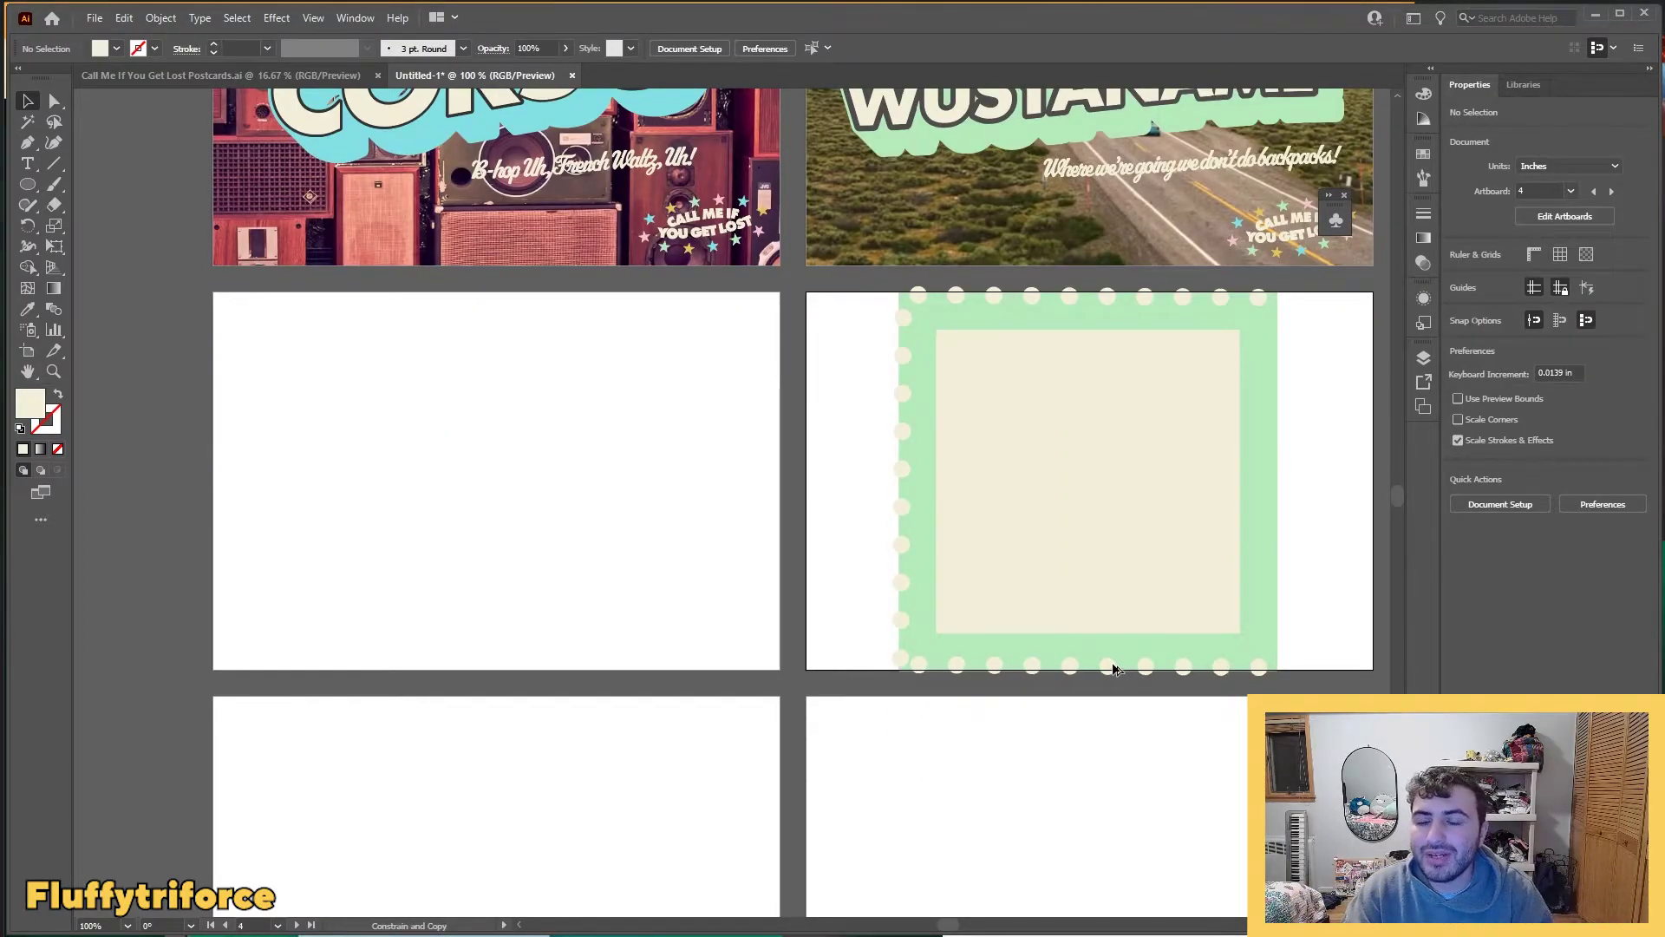
scroll(922, 465, up, 2)
click(904, 664)
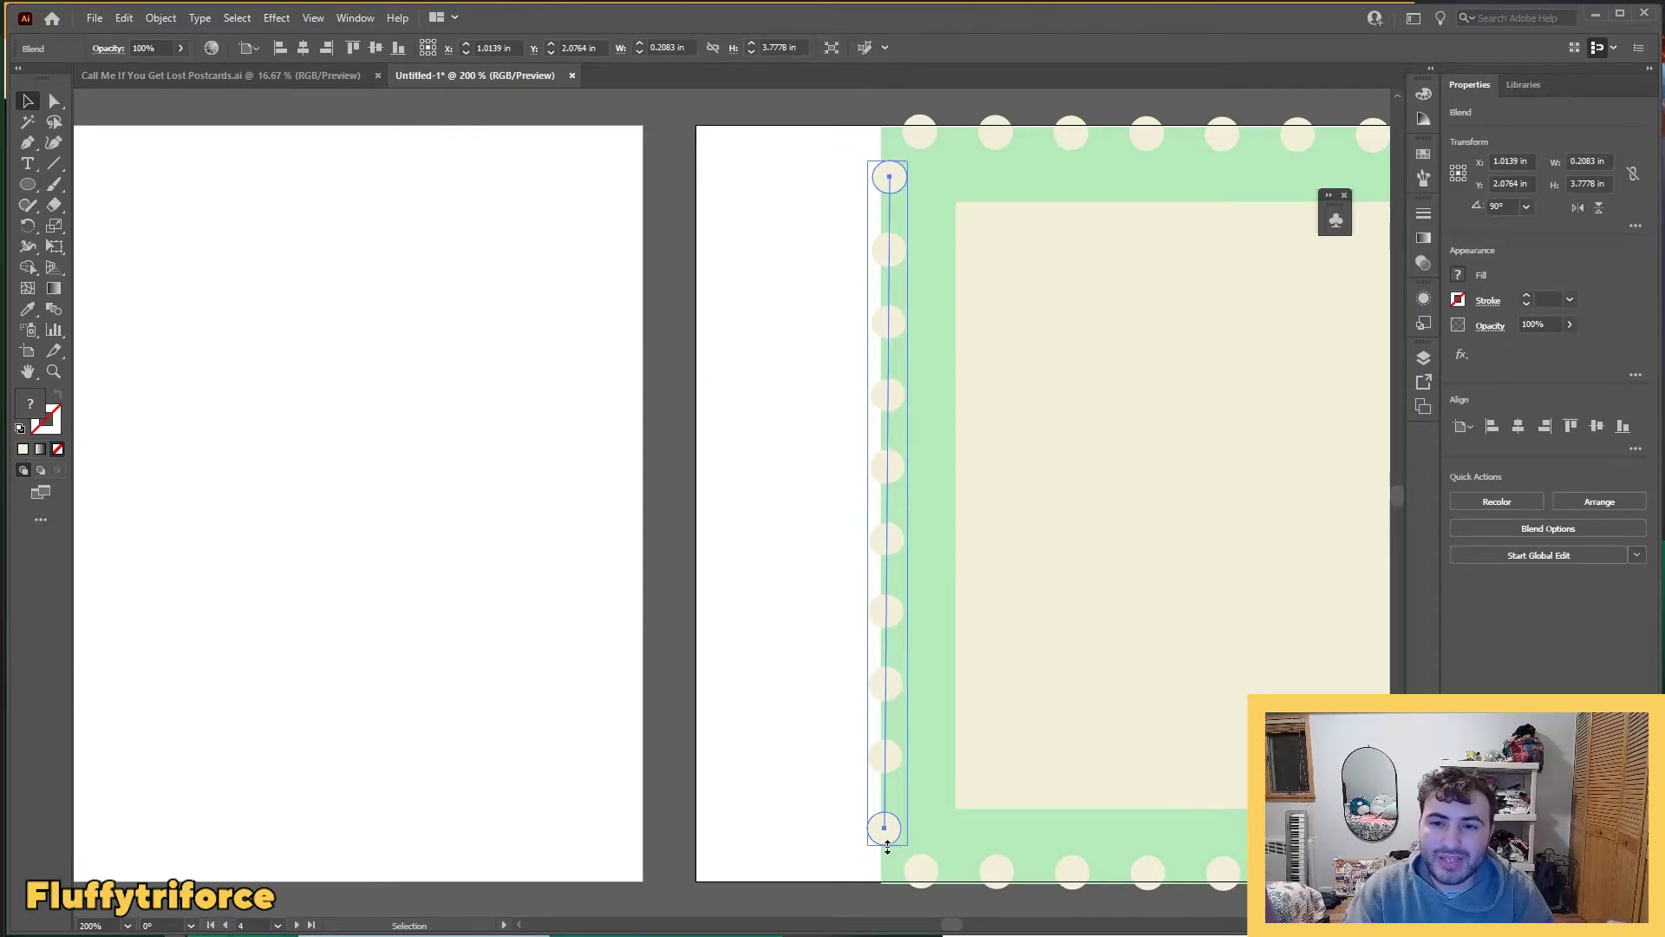
click(834, 780)
scroll(832, 780, down, 2)
drag(864, 521, 1238, 540)
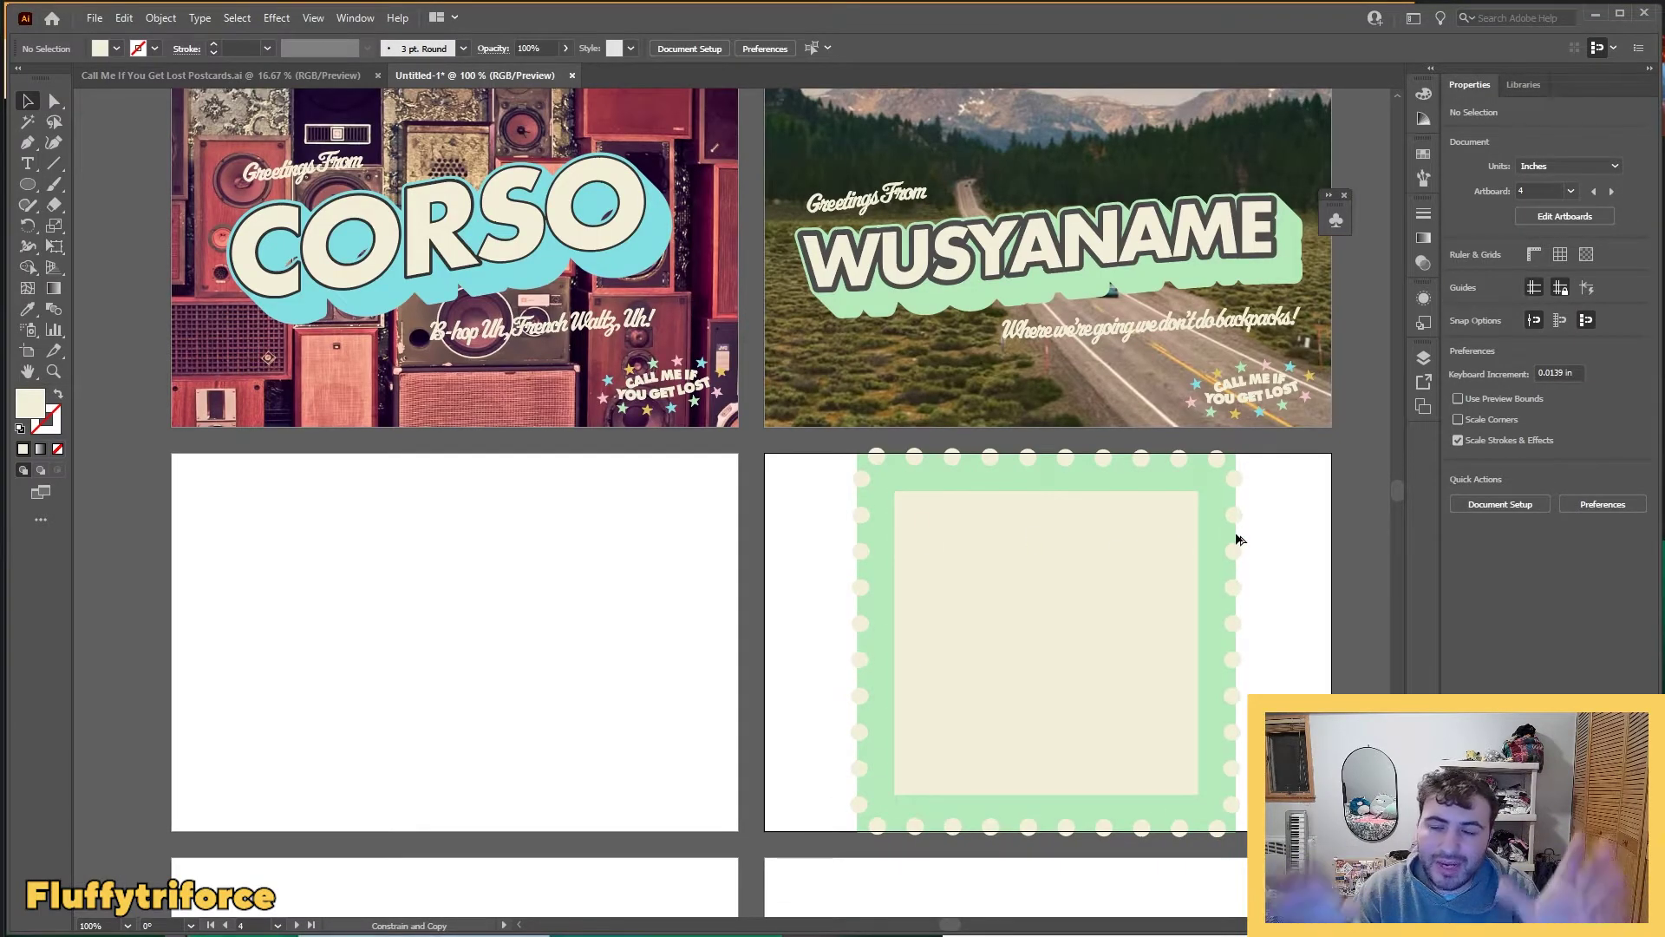
Step: Group the four circle blends around the mint square and expand them into editable shapes
click(1223, 472)
shift+click(864, 527)
shift+click(863, 518)
shift+click(1066, 829)
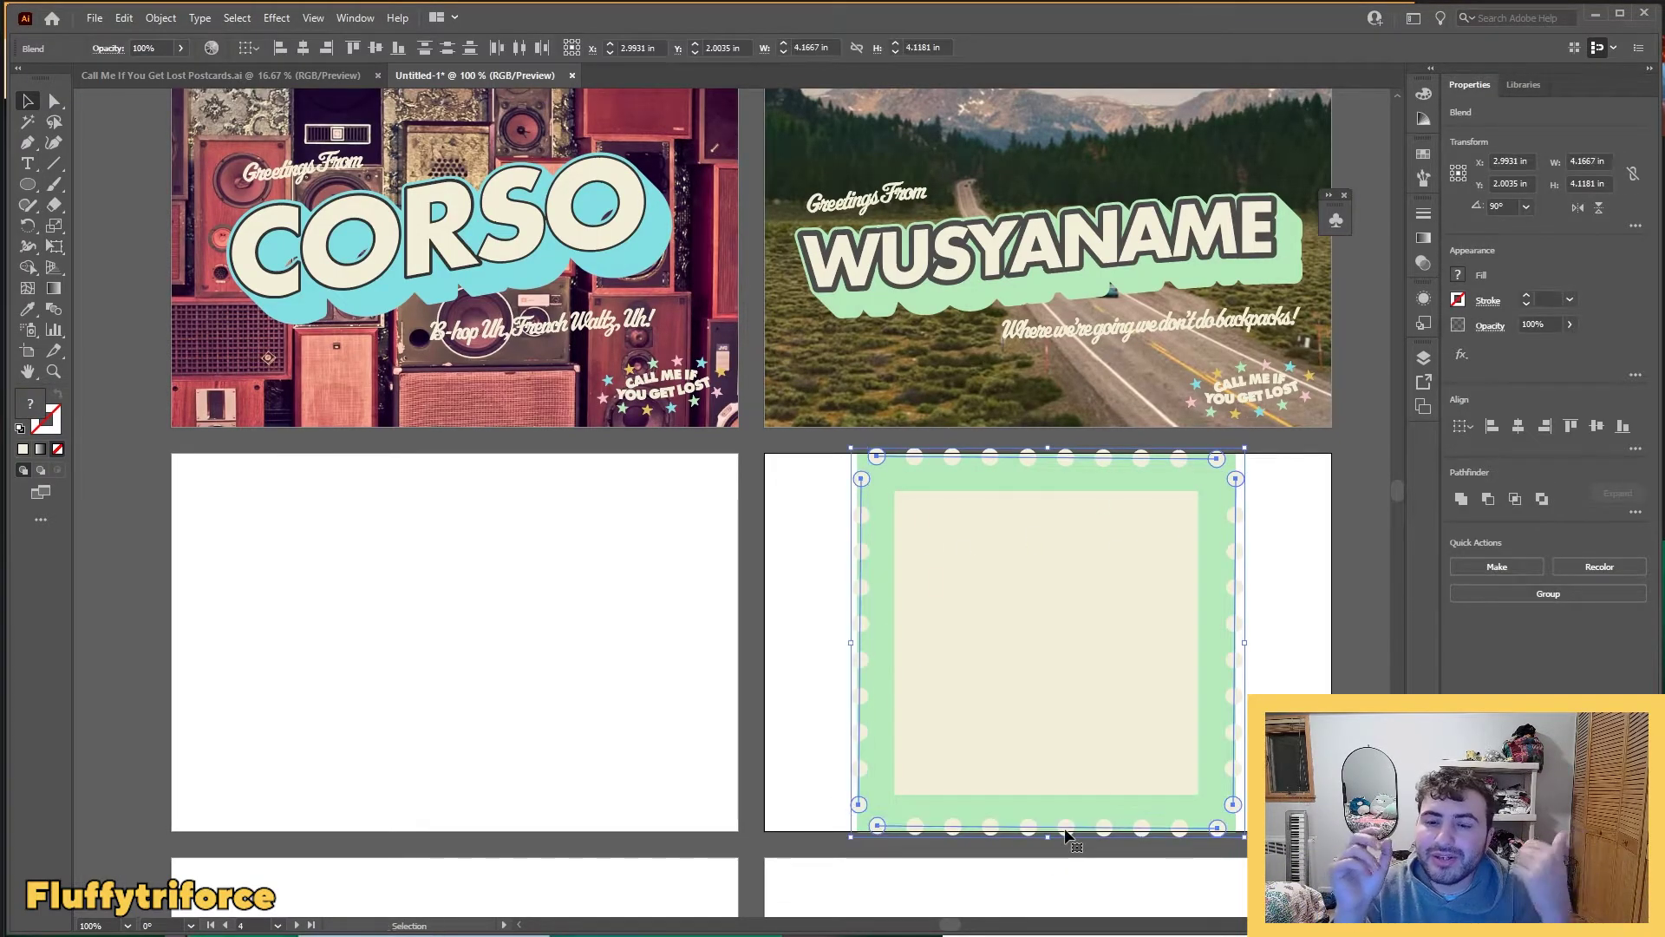
key(ctrl+g)
scroll(946, 614, down, 1)
click(161, 18)
click(198, 219)
click(798, 576)
click(854, 583)
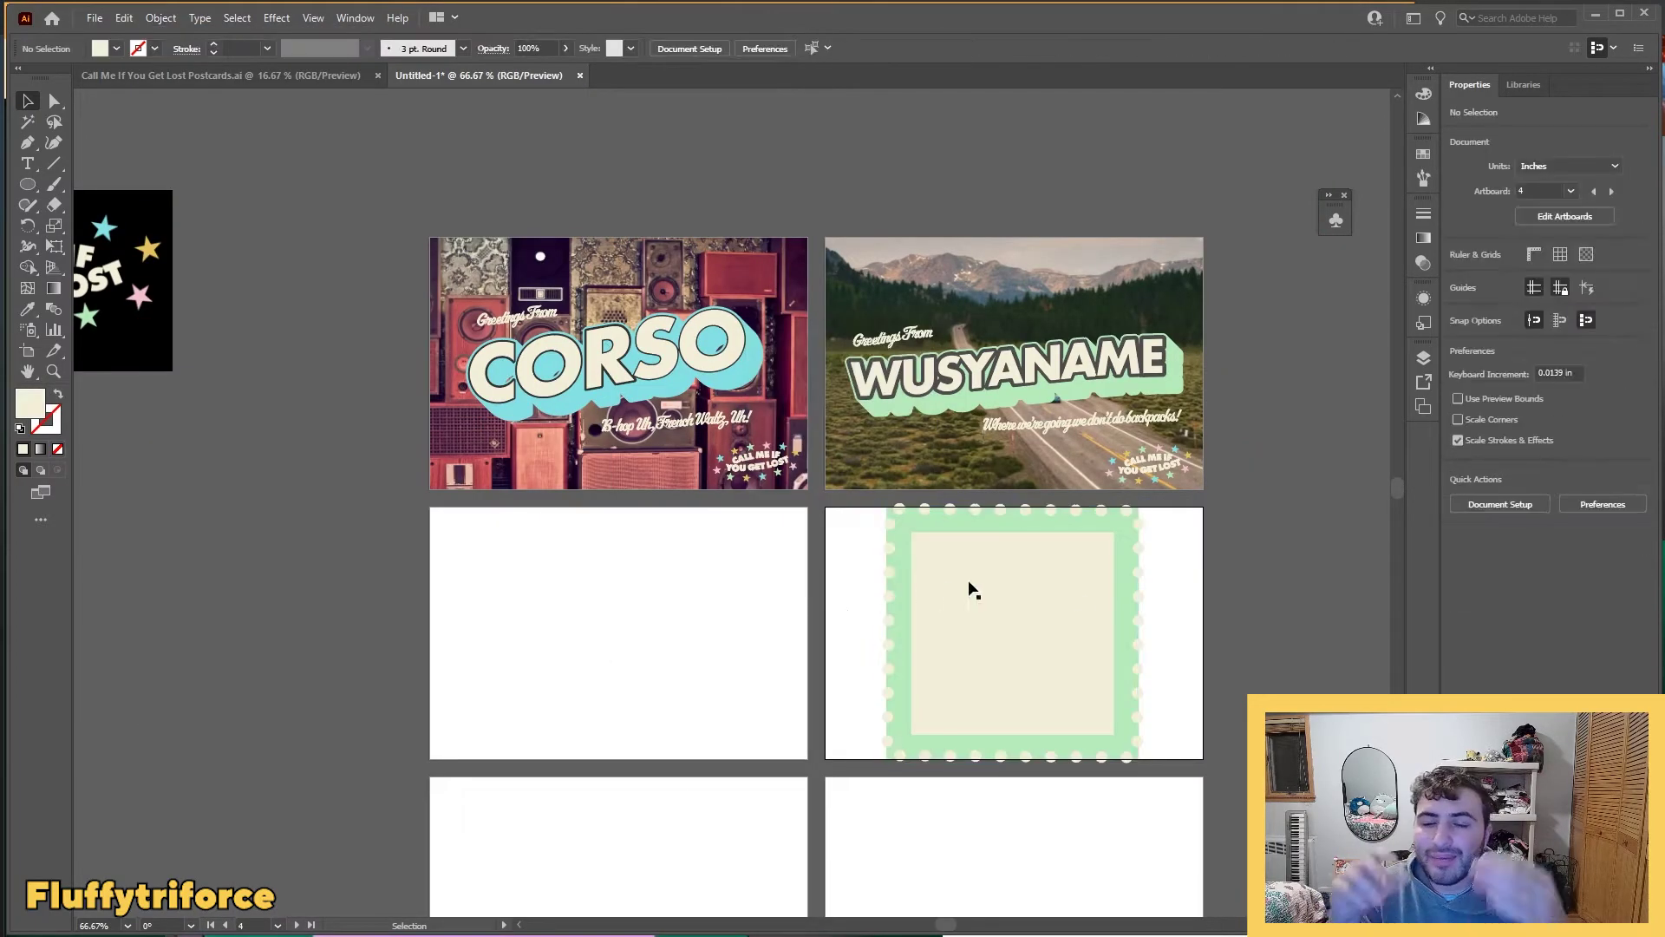
Step: Try to subtract the expanded circles from the mint square
scroll(1137, 588, up, 2)
click(1138, 607)
shift+click(1114, 599)
click(1488, 499)
click(1284, 584)
key(ctrl+z)
click(1197, 506)
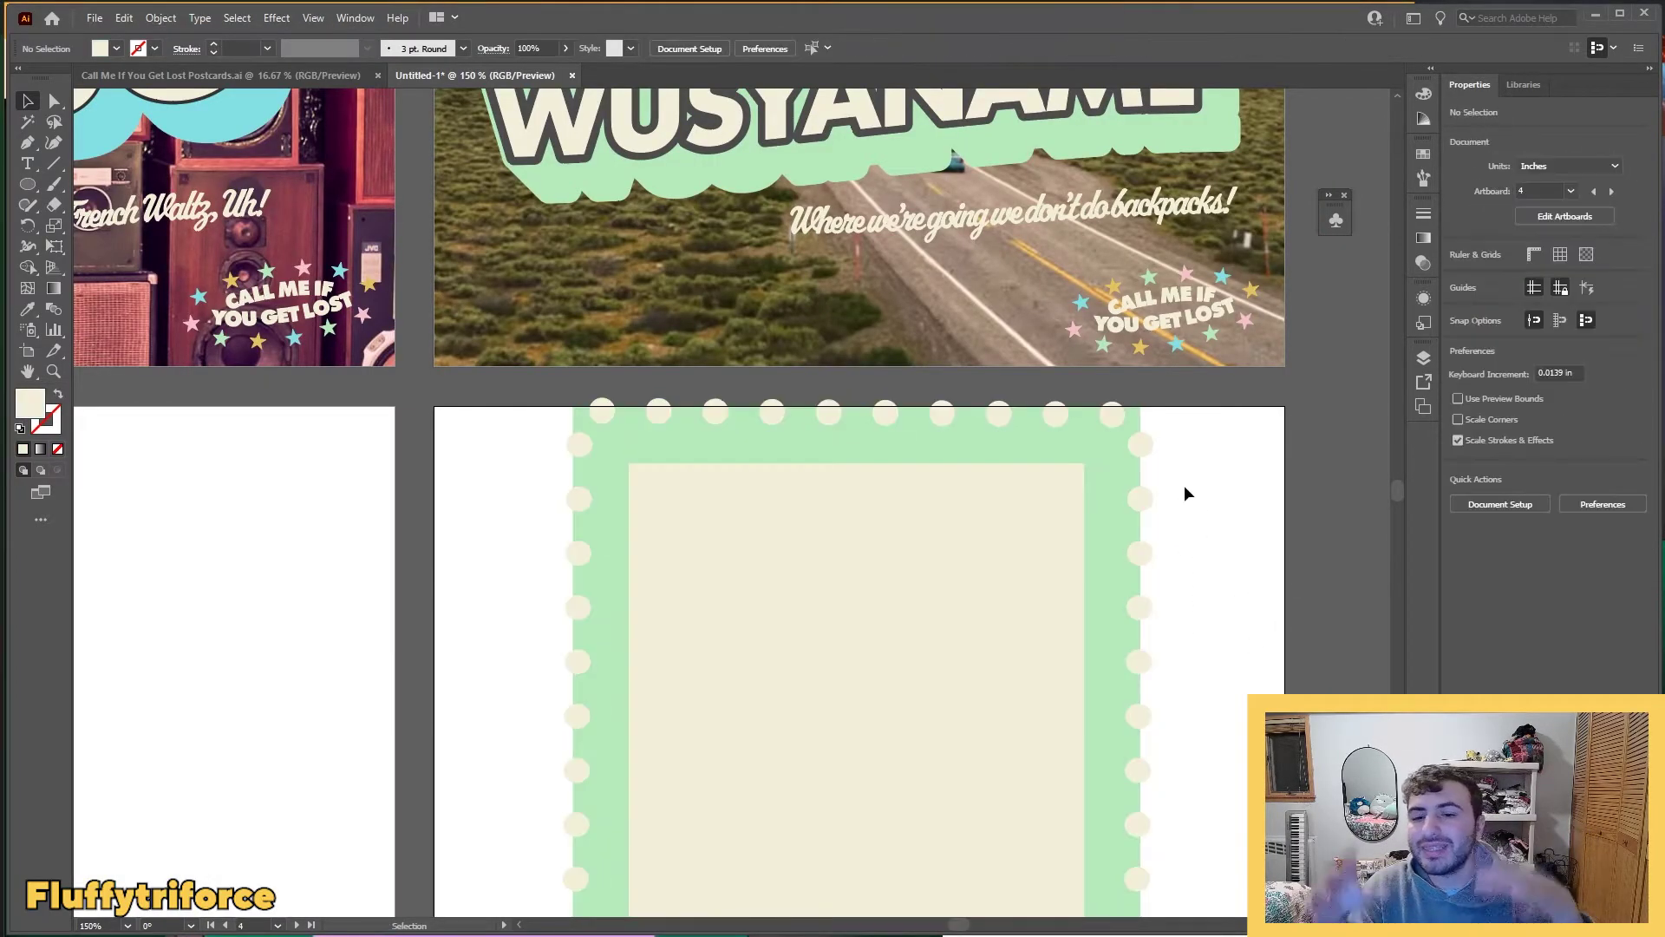
Step: Subtract the expanded circles from the mint square with Minus Front and send the perforated shape behind the cream square
click(1138, 500)
shift+click(1114, 513)
click(1490, 500)
right_click(984, 685)
click(1218, 865)
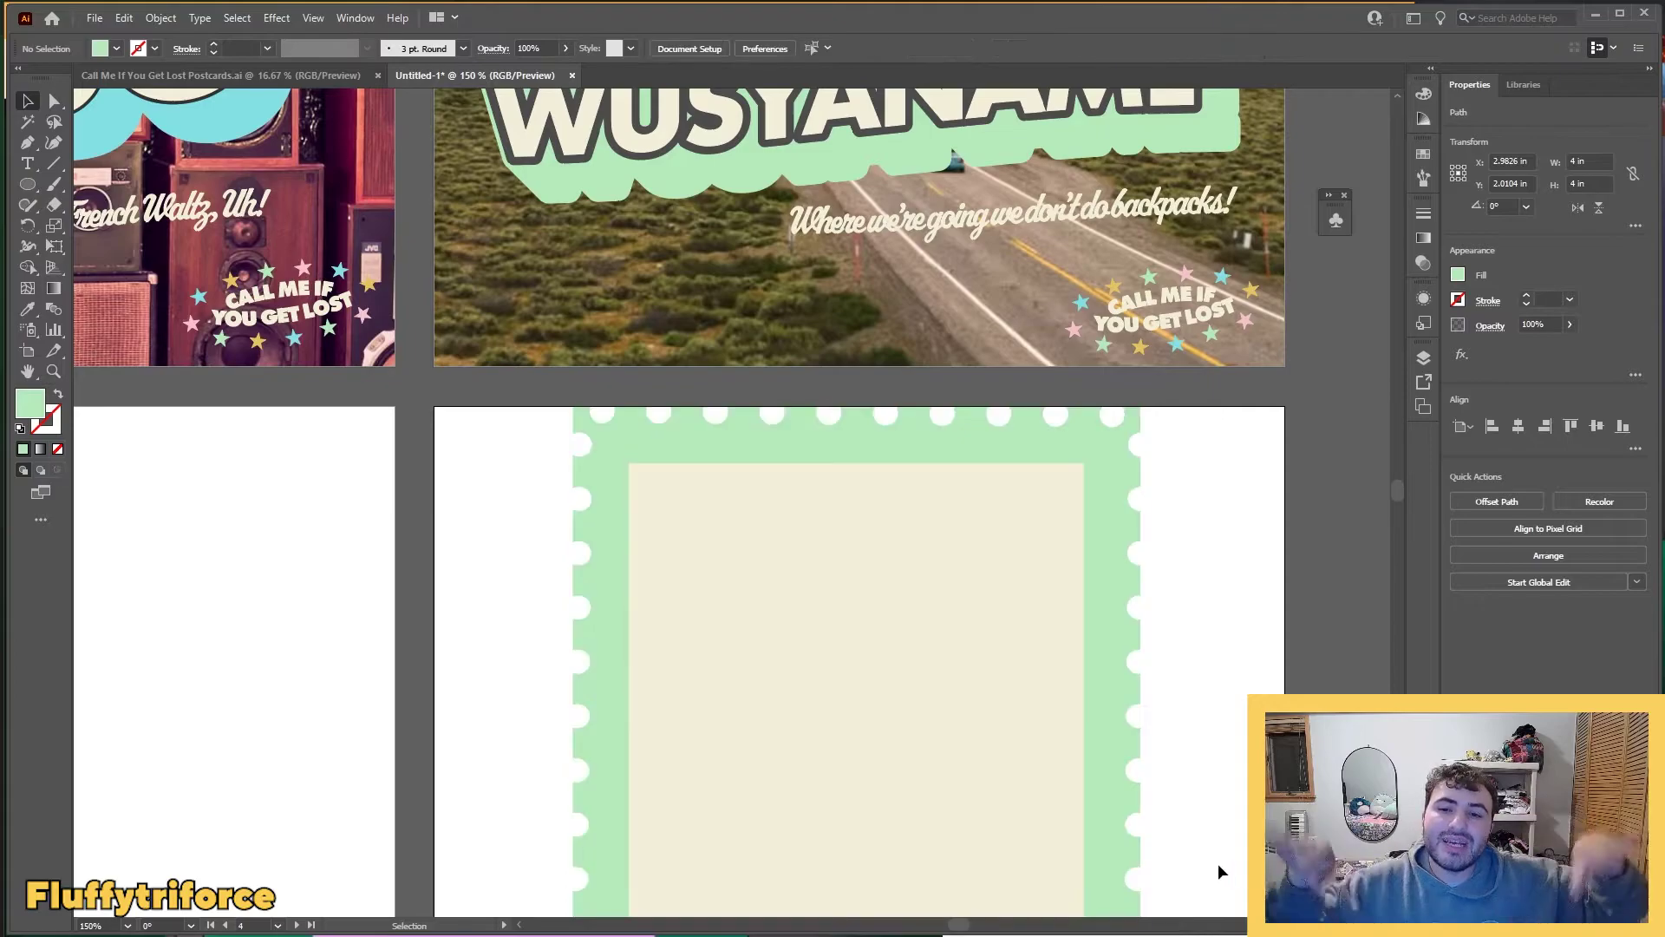
click(1218, 861)
Step: Scale the perforated frame and cream square down together to about 3.61 in wide and reposition them on the artboard
scroll(1217, 860, down, 1)
click(1162, 774)
shift+click(1126, 765)
drag(1183, 825, 1146, 794)
drag(1045, 662, 1069, 681)
Step: Position the suitcase artwork with its 06, star and lettering in the cream square and enlarge it to about 2.44 by 2.76 in
drag(1015, 683, 1023, 667)
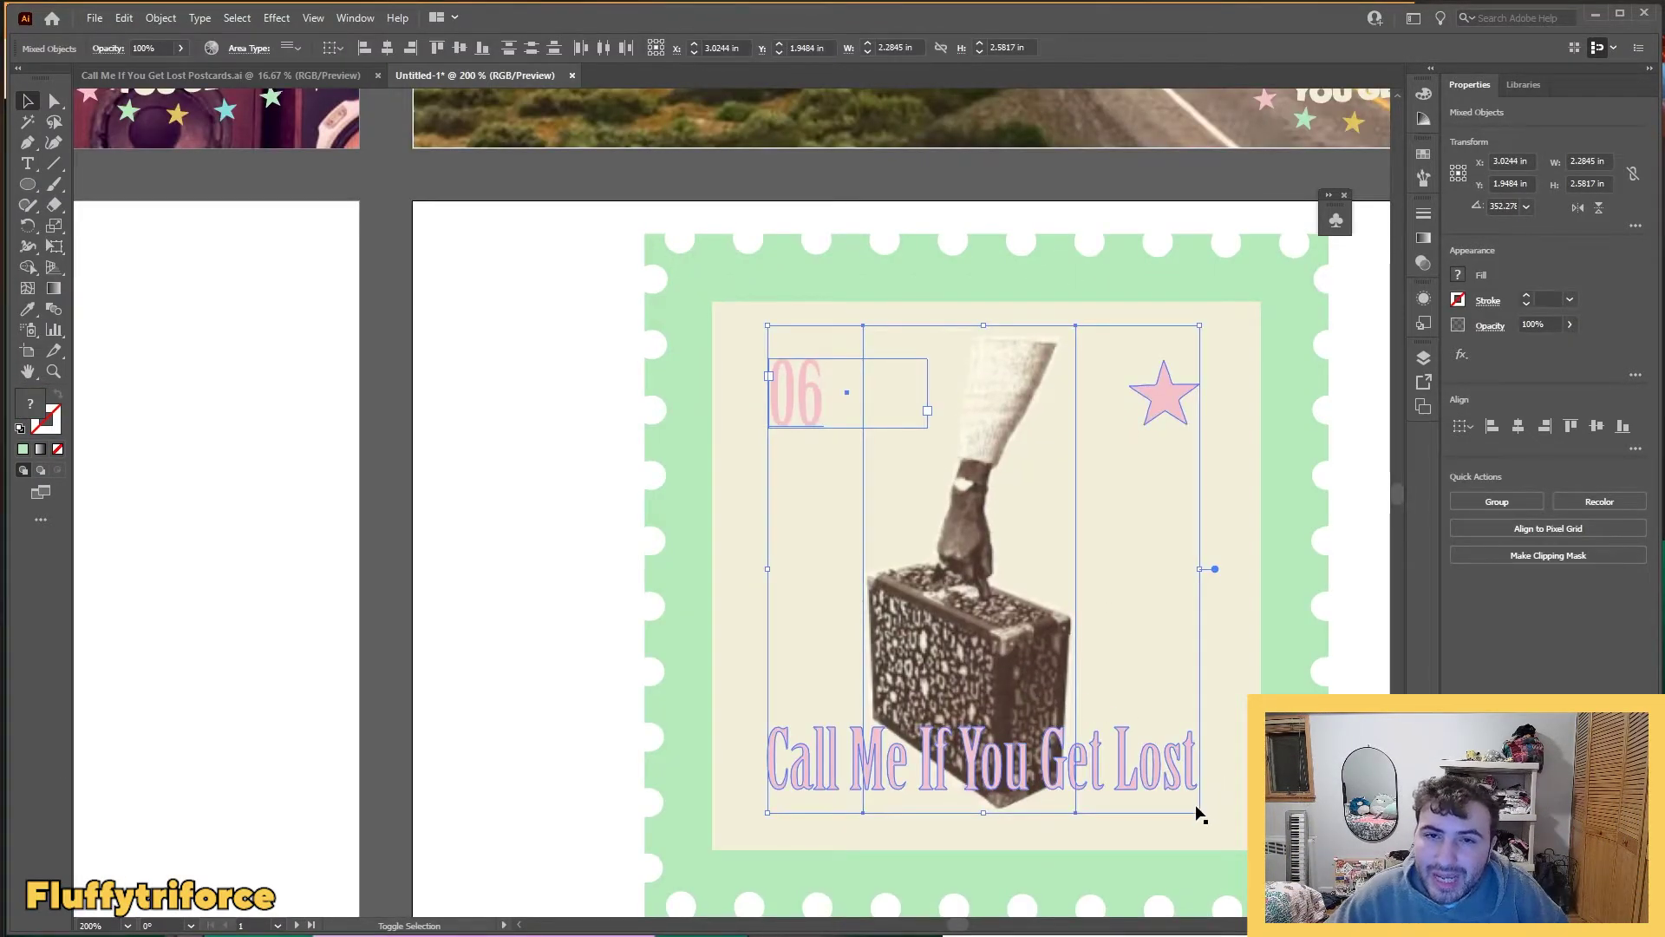
drag(1199, 815, 1229, 846)
drag(1029, 776, 1018, 761)
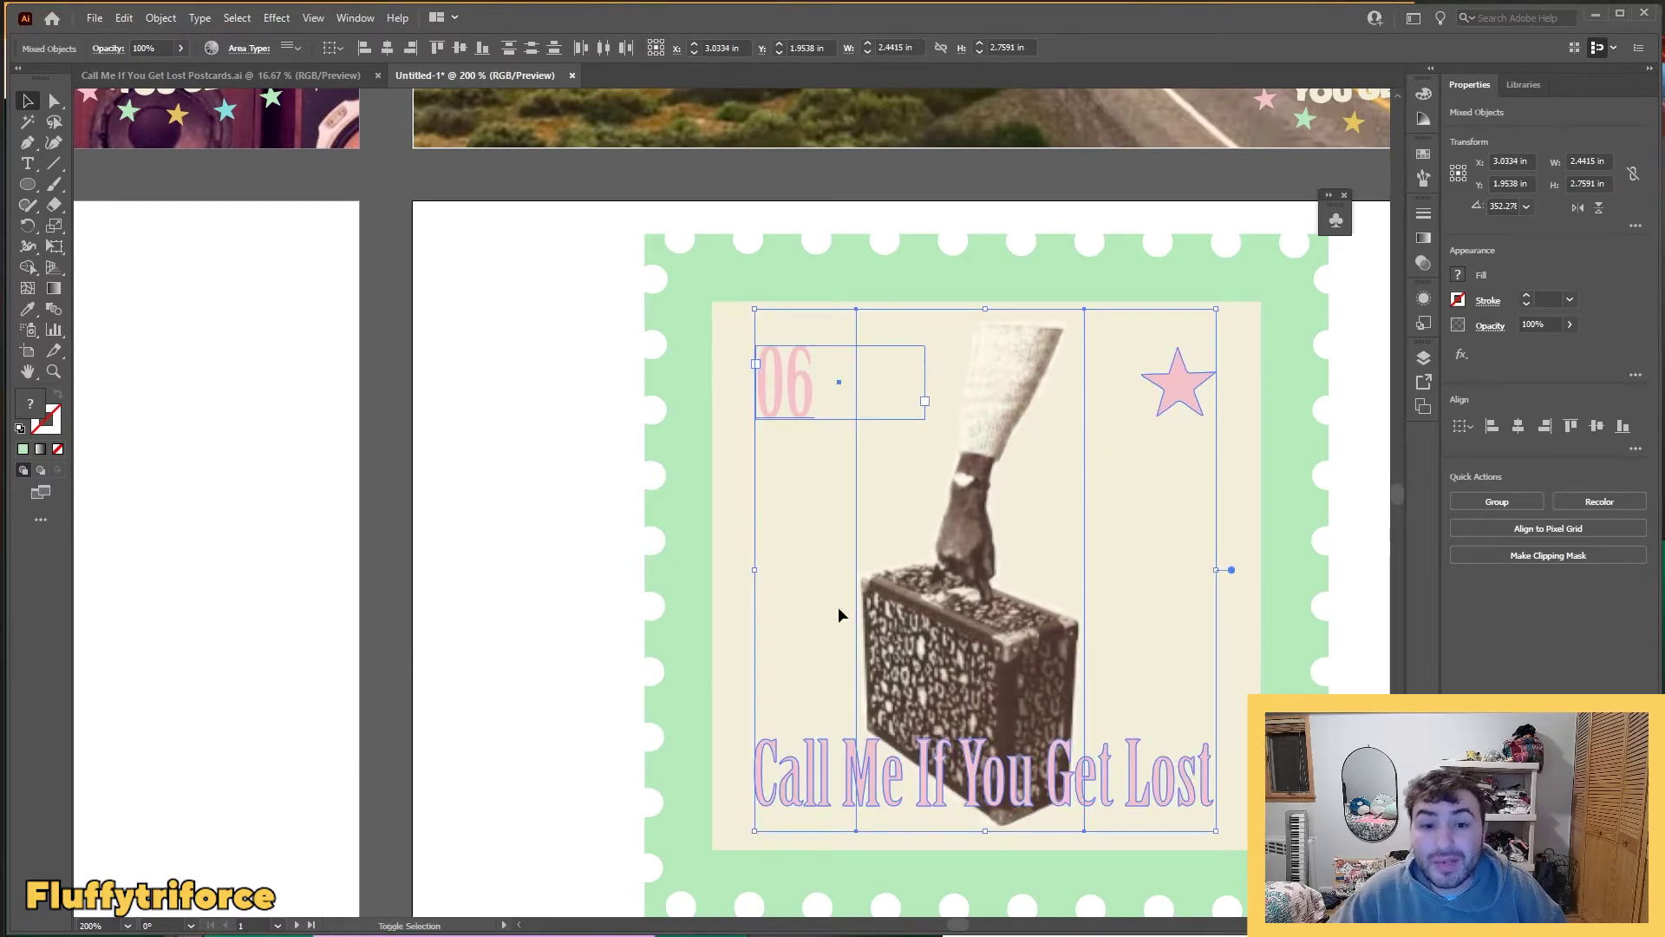
Step: Try to align the ungrouped suitcase artwork and cream square by their horizontal and vertical centers
shift+click(731, 583)
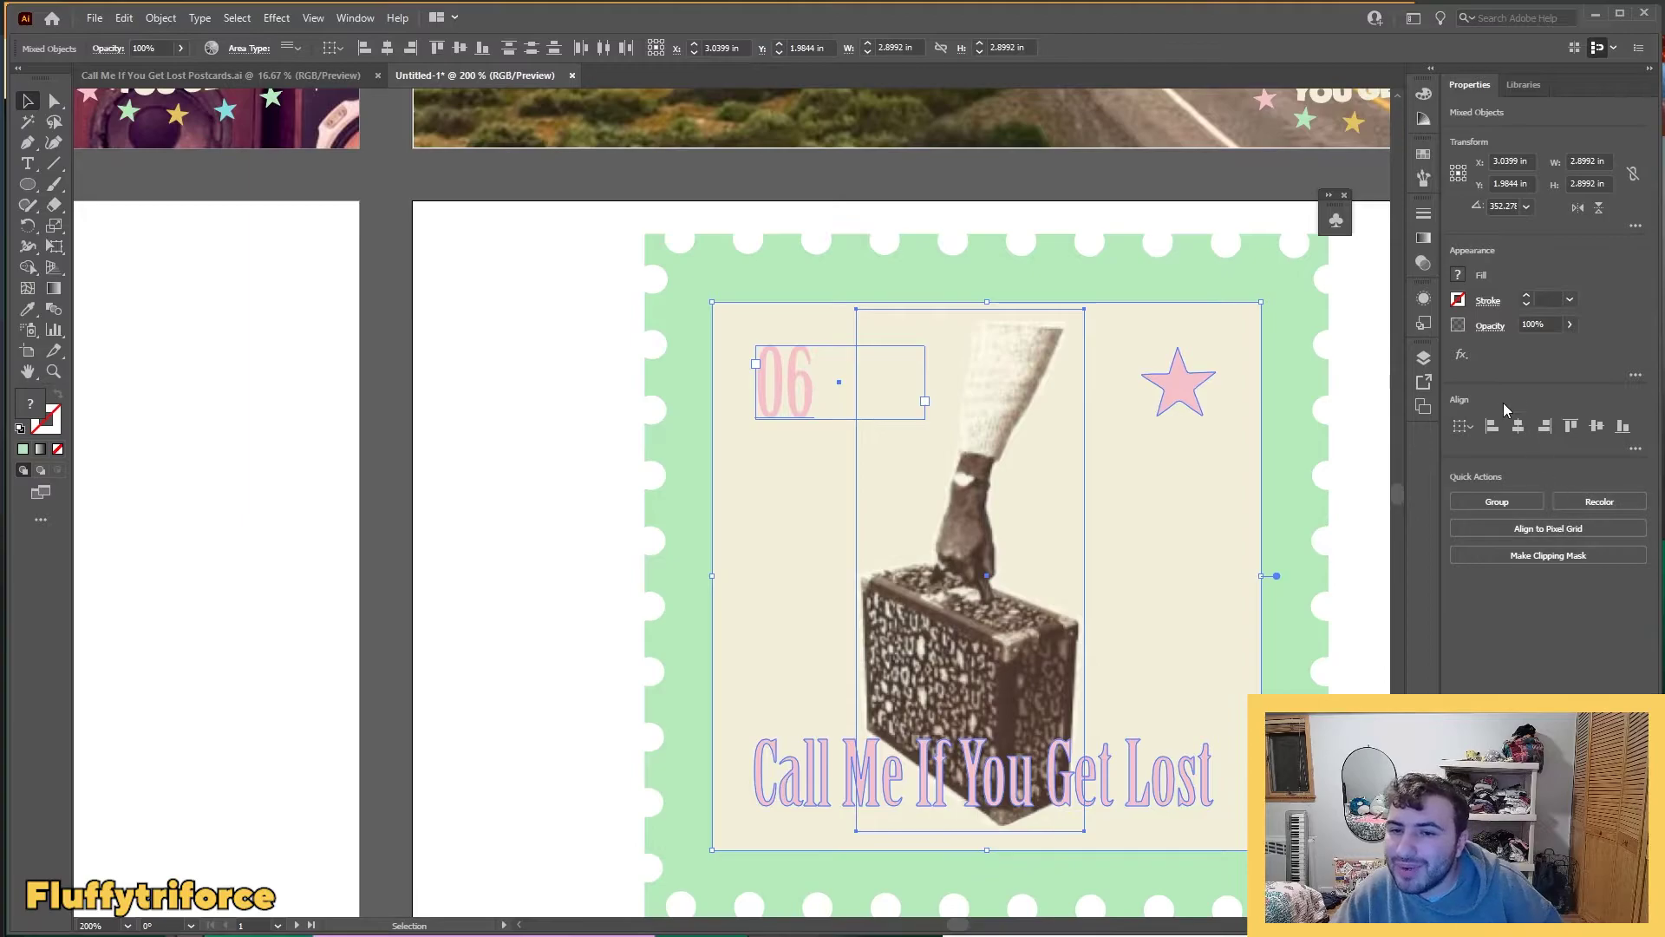
click(1519, 431)
click(1596, 426)
key(ctrl+z)
key(ctrl+z)
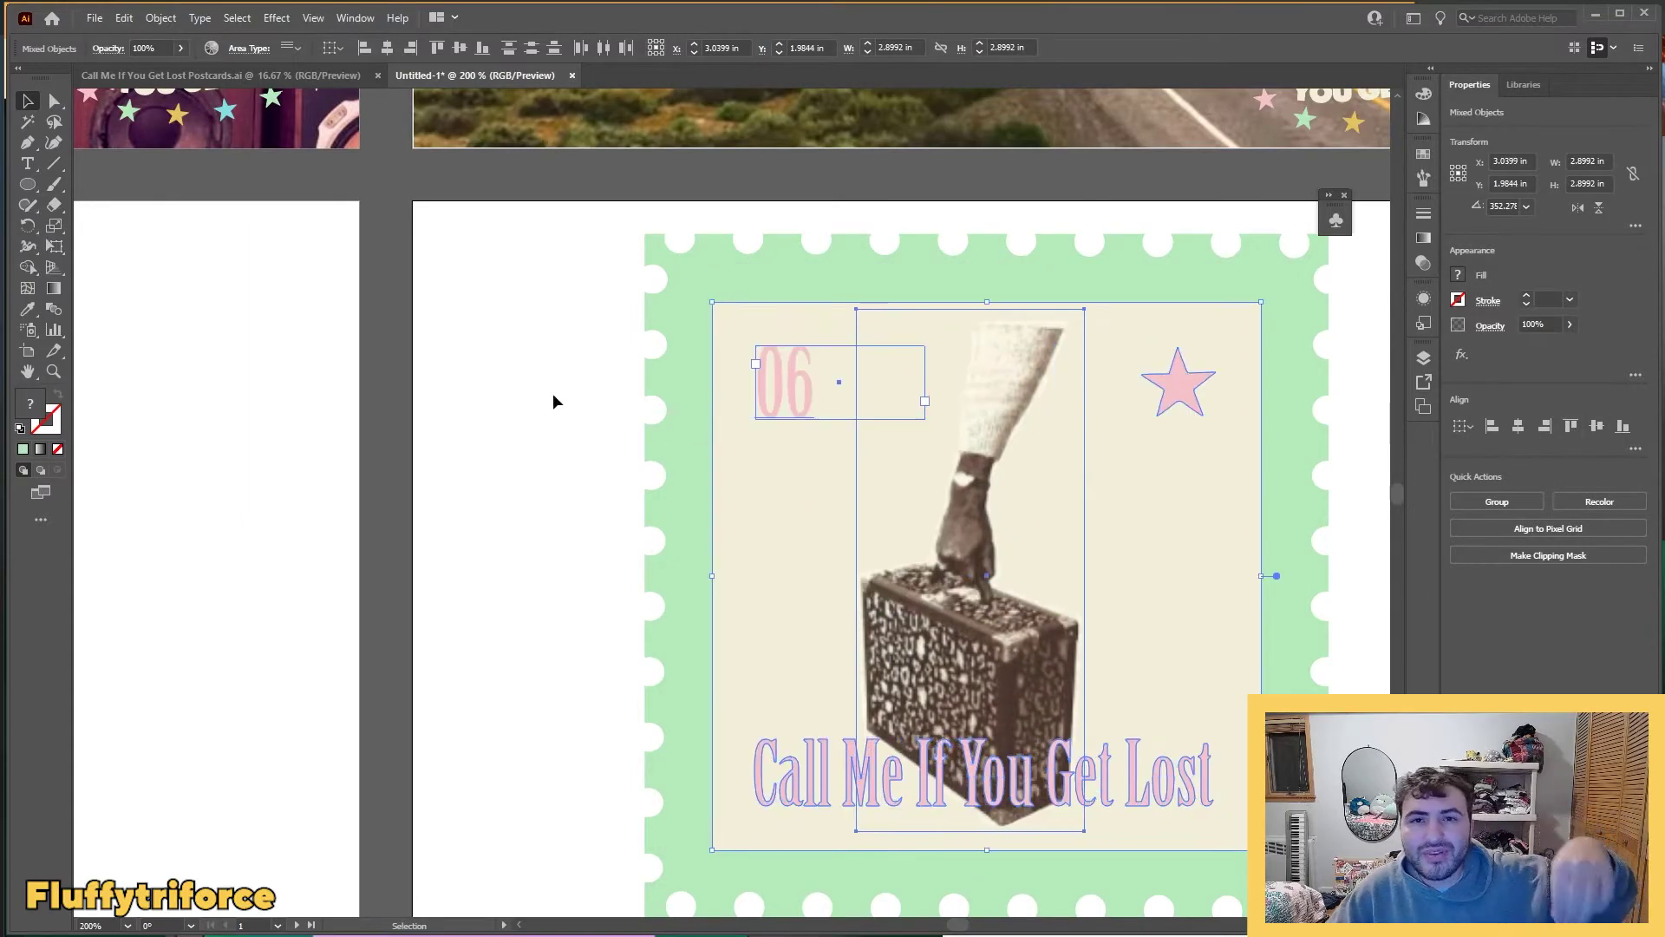
click(553, 397)
Step: Group the star, 06, Call Me If You Get Lost lettering and suitcase image, and add the cream square to the selection
click(1178, 382)
shift+click(787, 386)
shift+click(1021, 767)
key(a)
key(ctrl+g)
shift+click(1002, 721)
key(ctrl+g)
shift+click(772, 599)
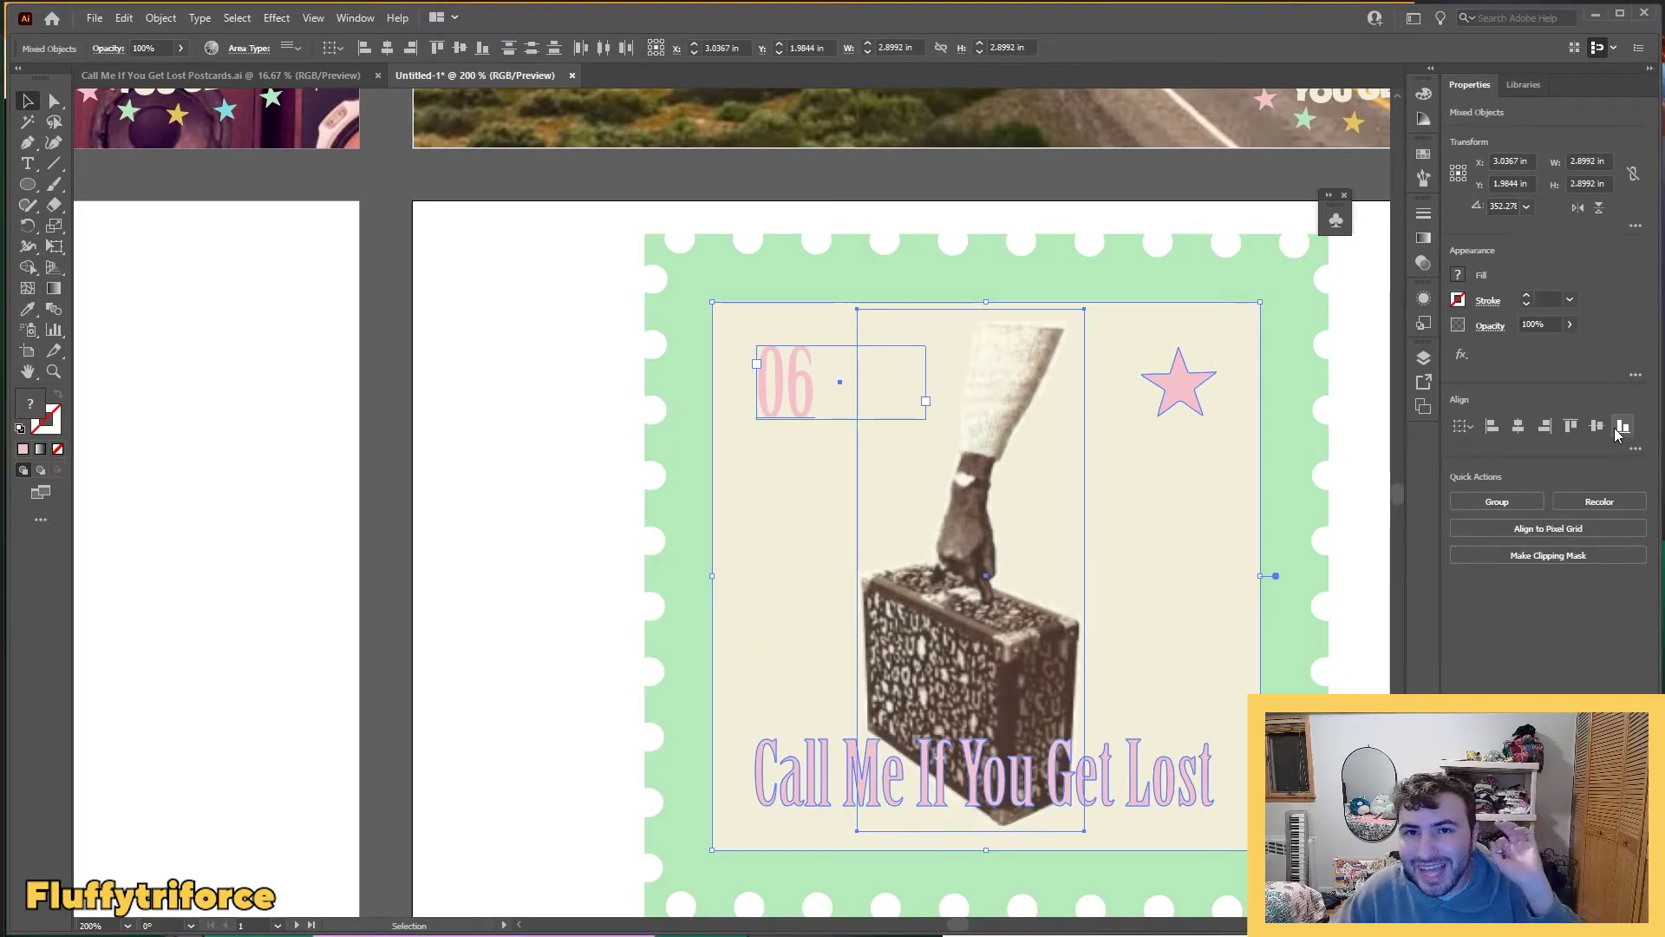
Step: Align the grouped artwork, cream square and perforated frame on their horizontal and vertical centers
click(1621, 428)
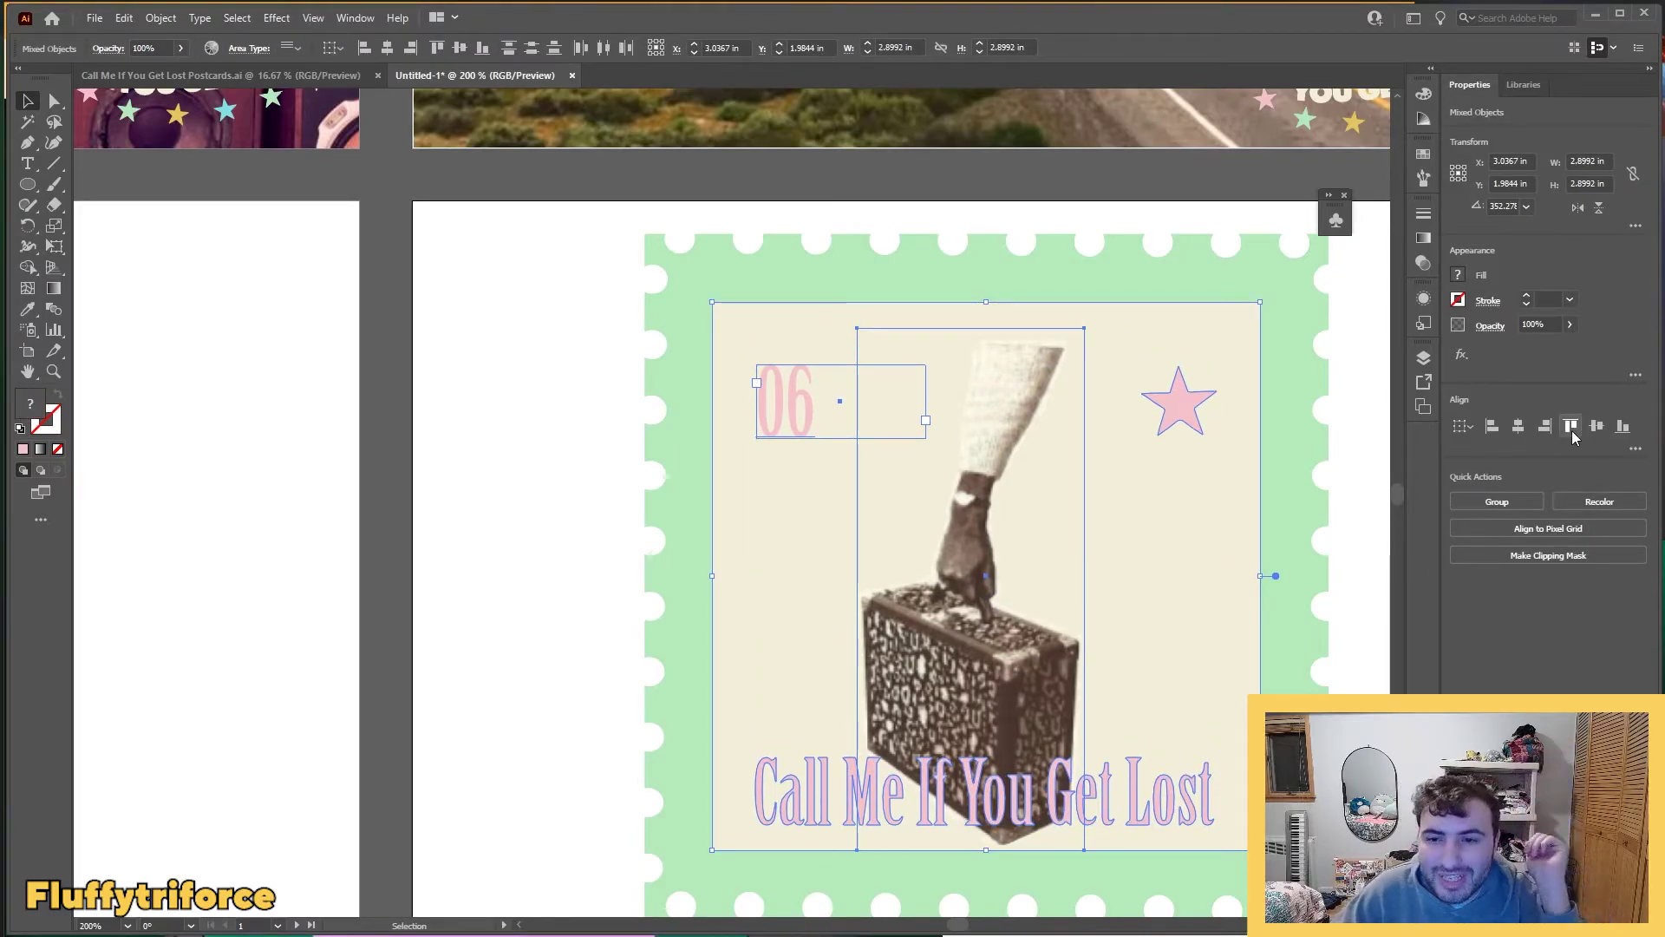
shift+click(1213, 268)
click(1517, 426)
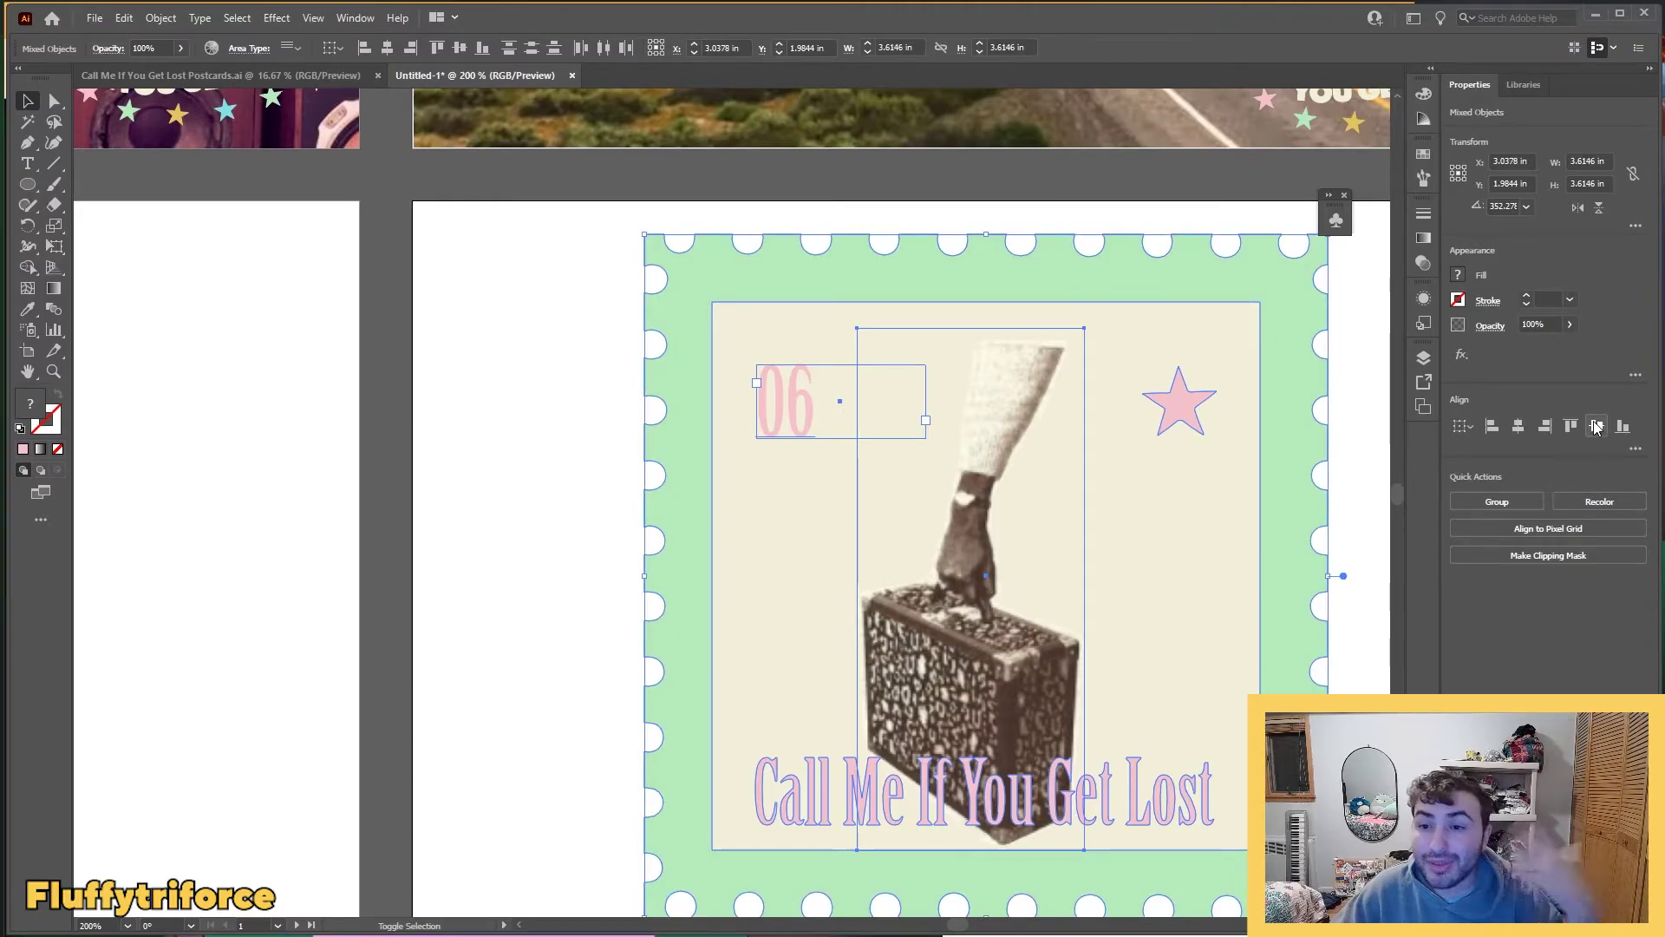
click(768, 522)
Step: Copy the finished mint stamp onto the blank artboard below the CORSO postcard
scroll(1237, 527, up, 1)
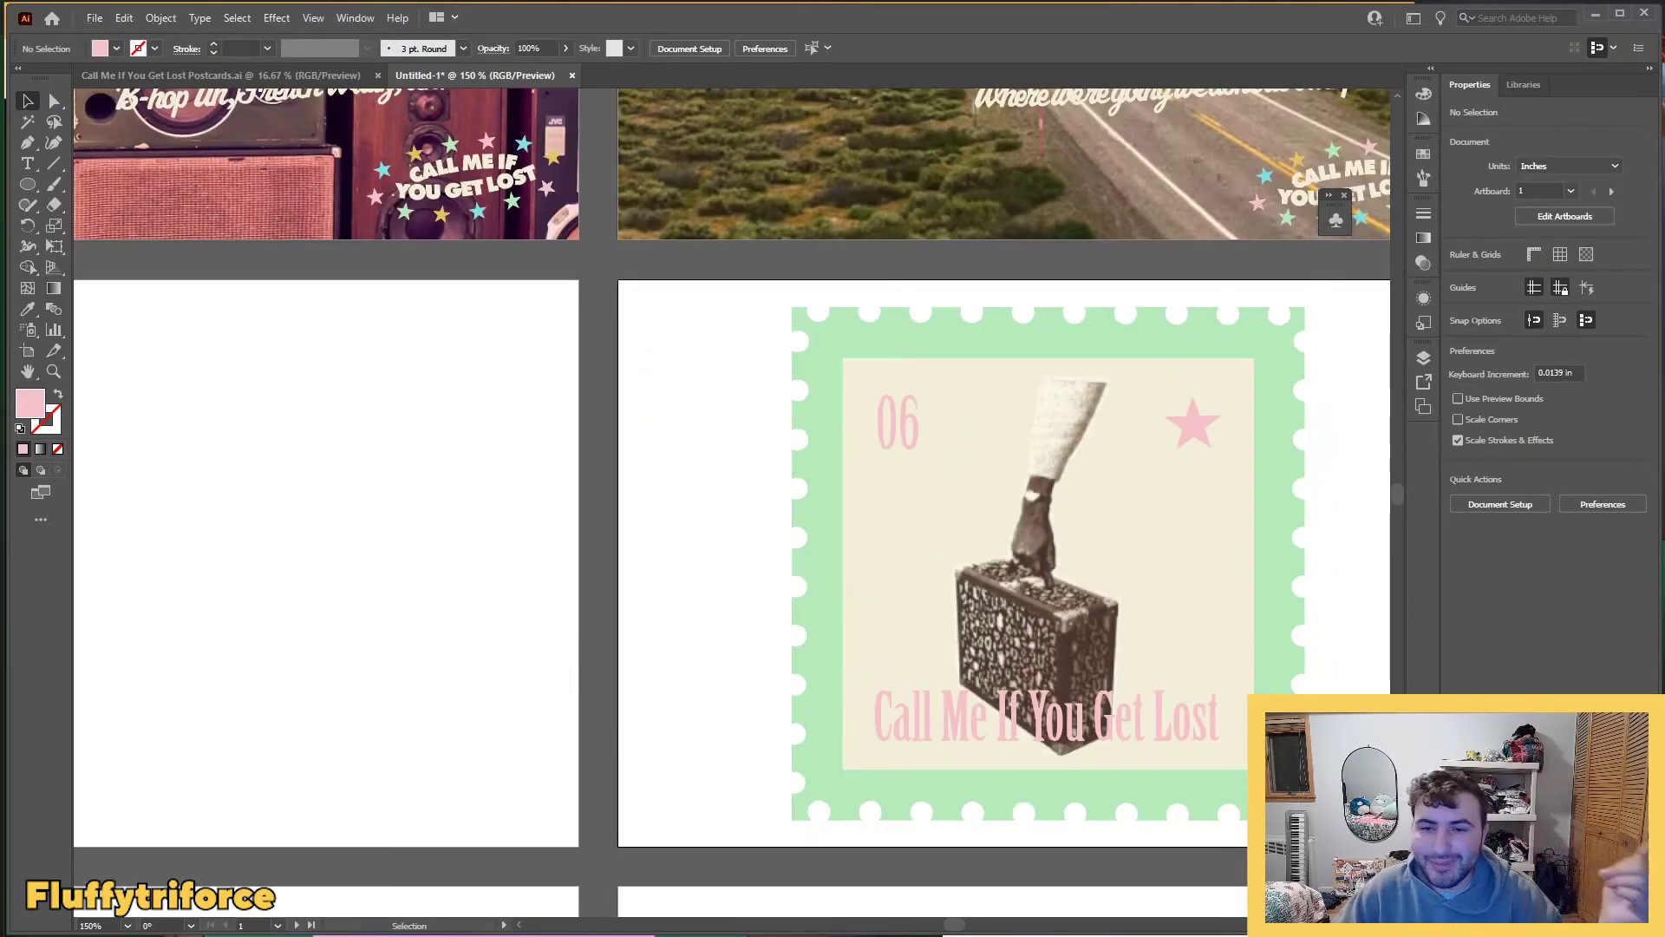
scroll(1223, 590, right, 3)
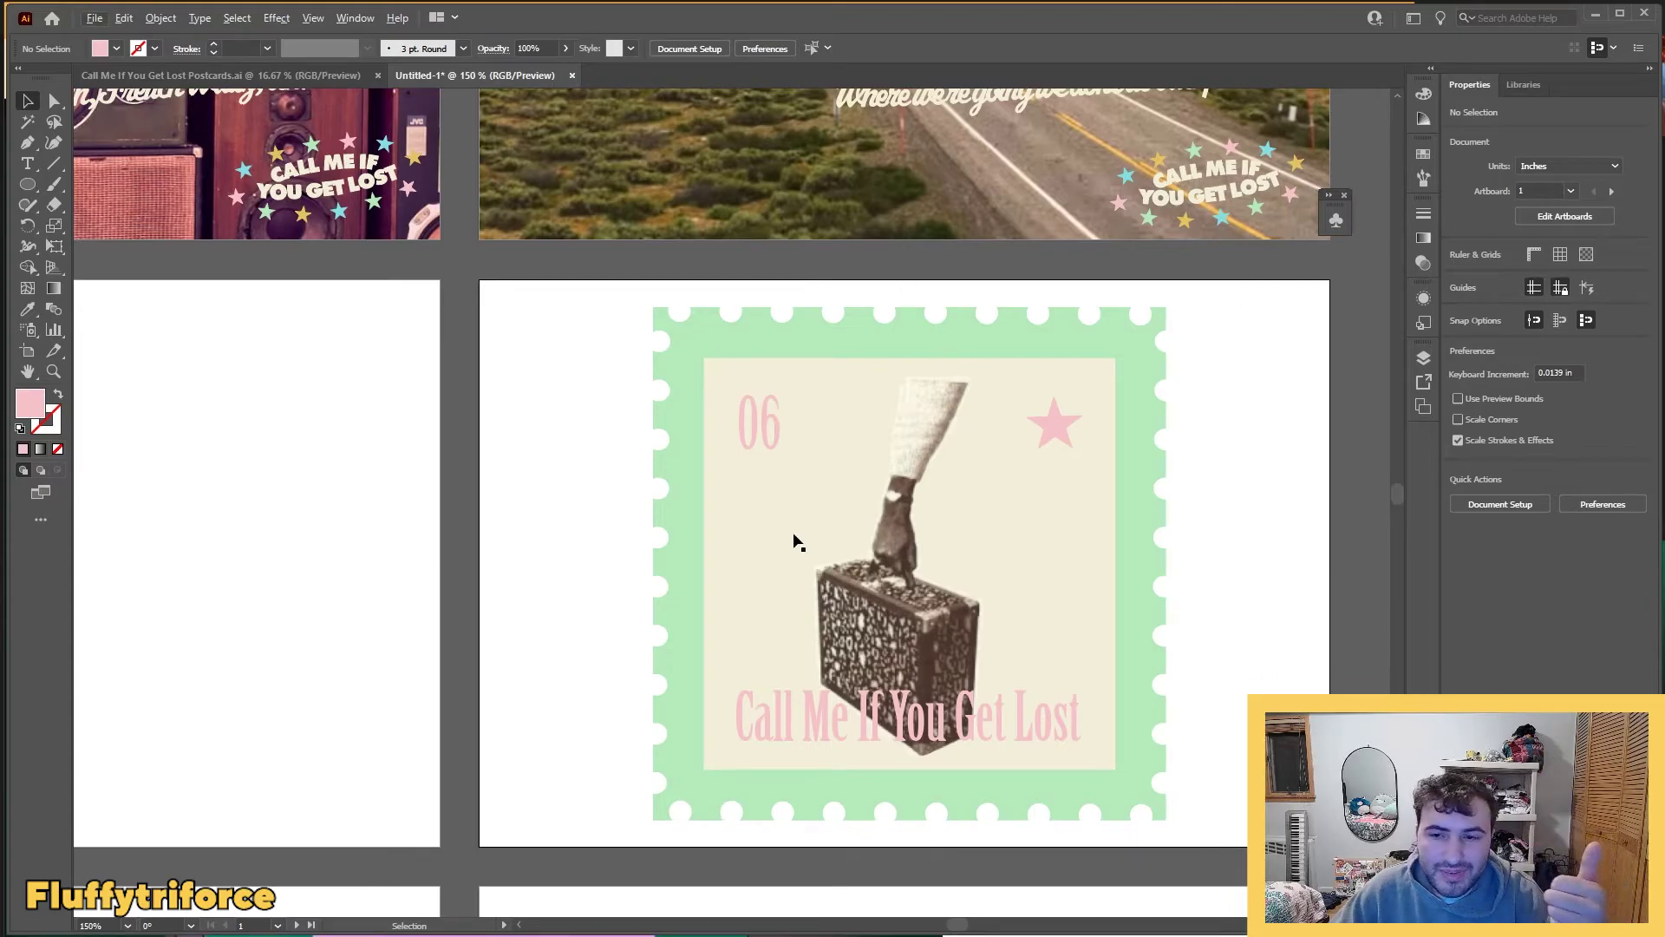
scroll(706, 607, down, 2)
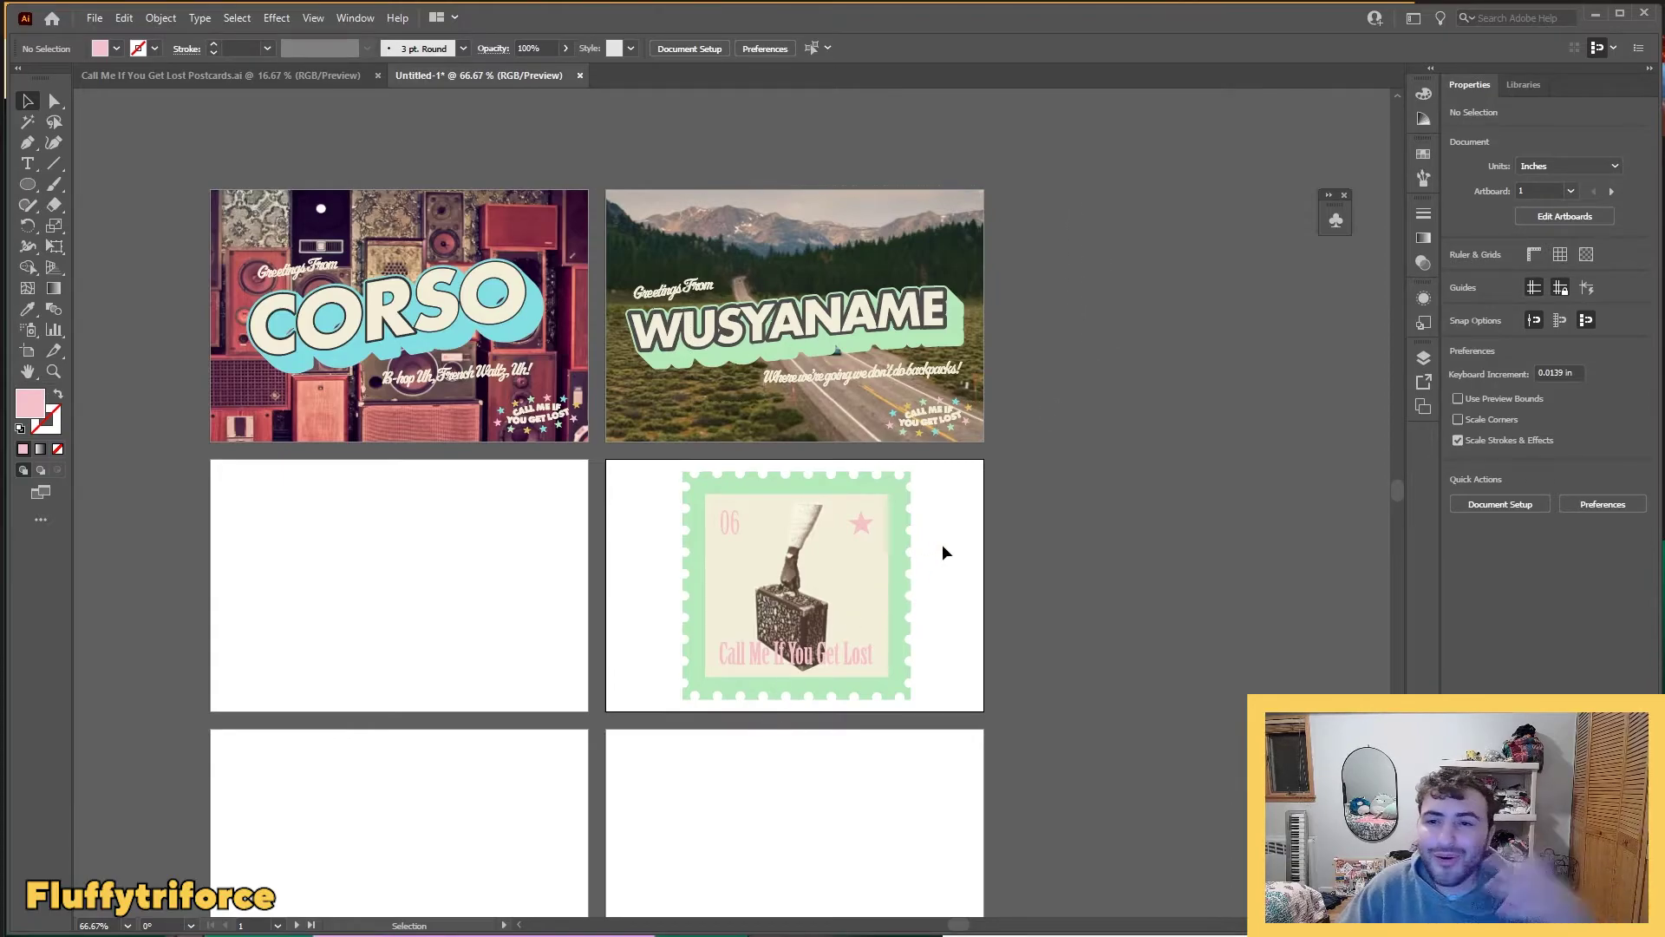
drag(966, 487, 324, 661)
click(595, 541)
scroll(356, 534, up, 1)
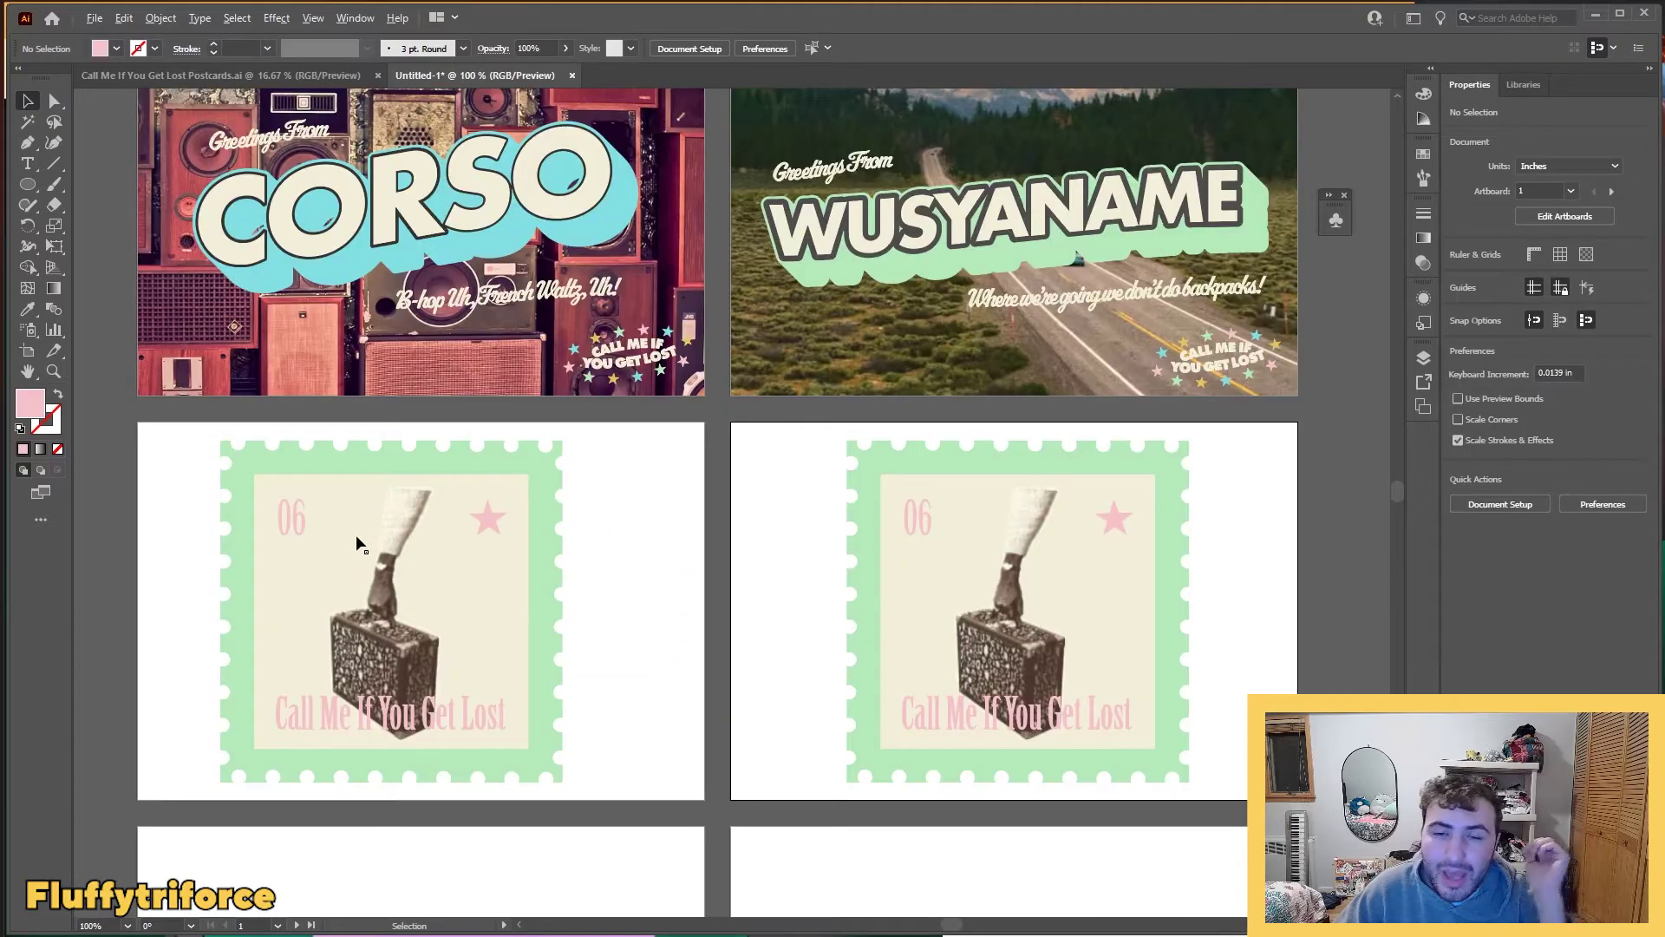
Step: Ungroup the artwork on the copied stamp
ctrl+click(486, 518)
ctrl+shift+click(292, 519)
ctrl+shift+click(442, 718)
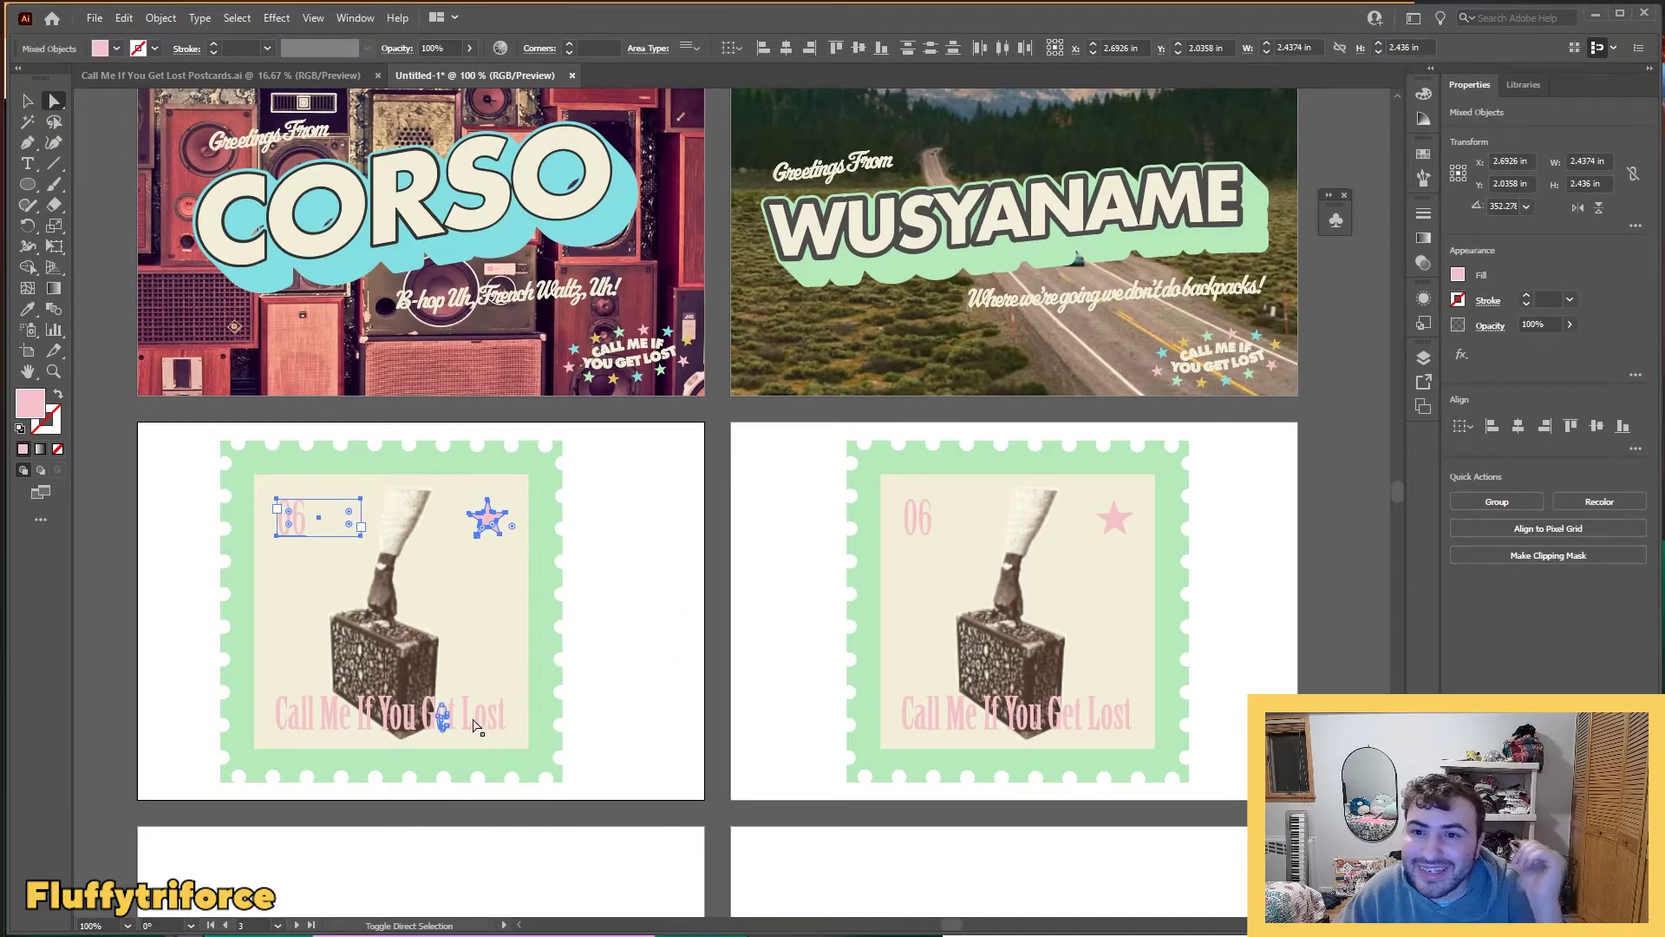
key(ctrl+g)
click(1496, 502)
click(650, 663)
Step: Recolor the copied stamp's lettering, star and 06 with blue sampled from a star on the CORSO postcard
click(497, 712)
shift+click(498, 521)
shift+click(299, 522)
key(i)
click(299, 522)
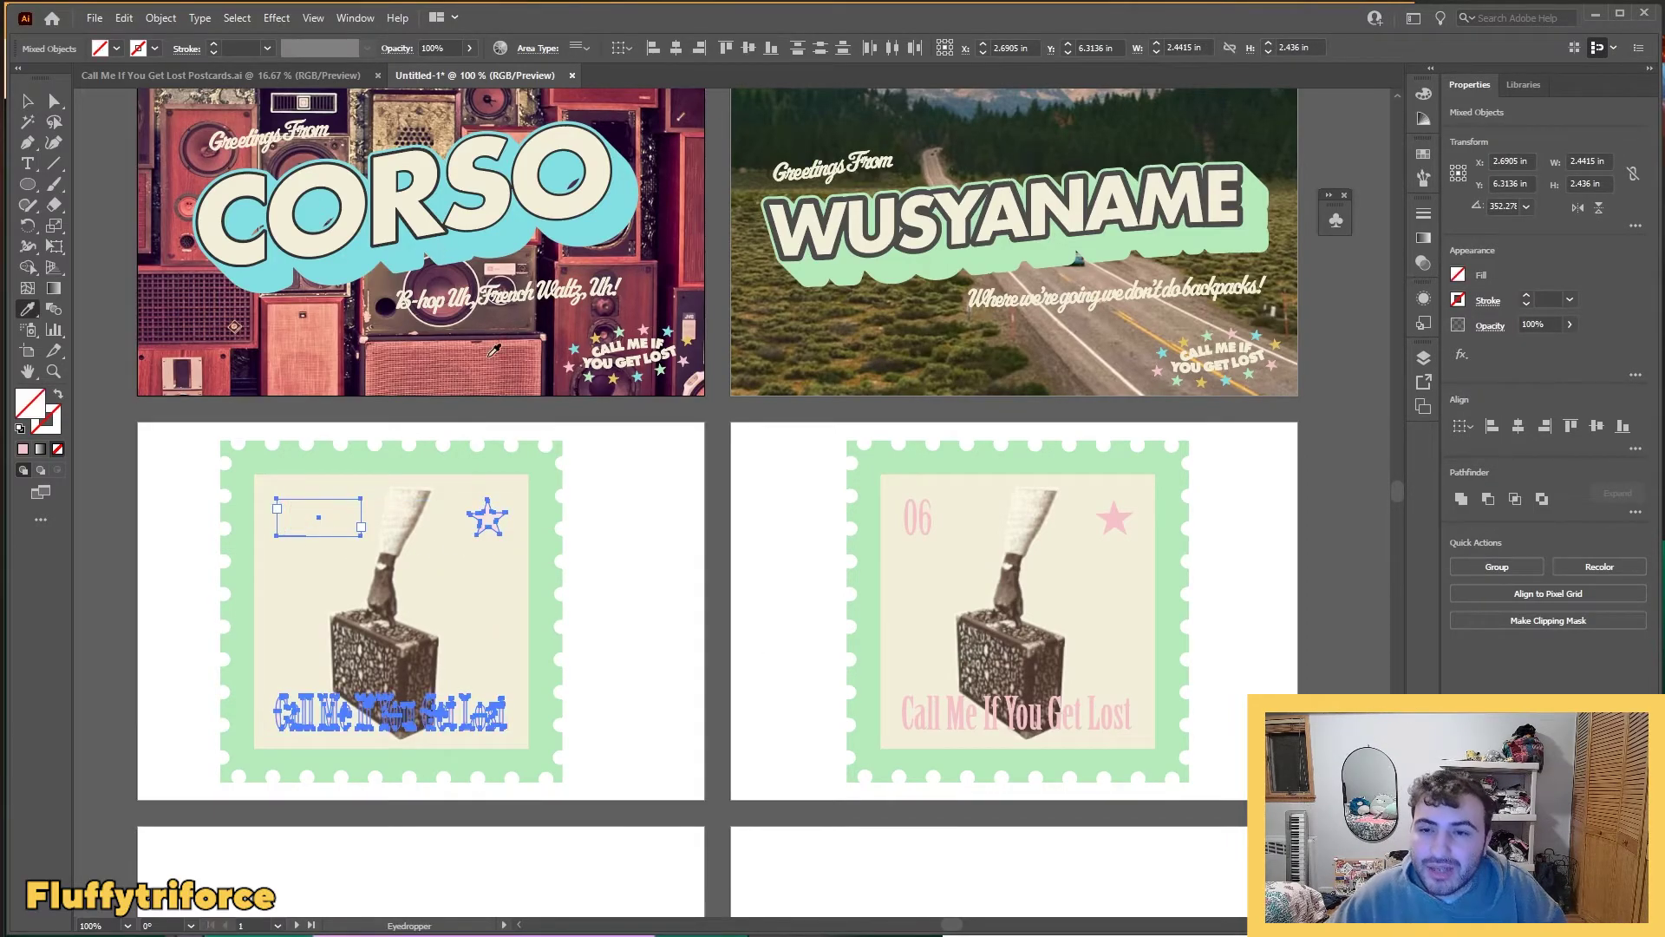
click(574, 348)
key(v)
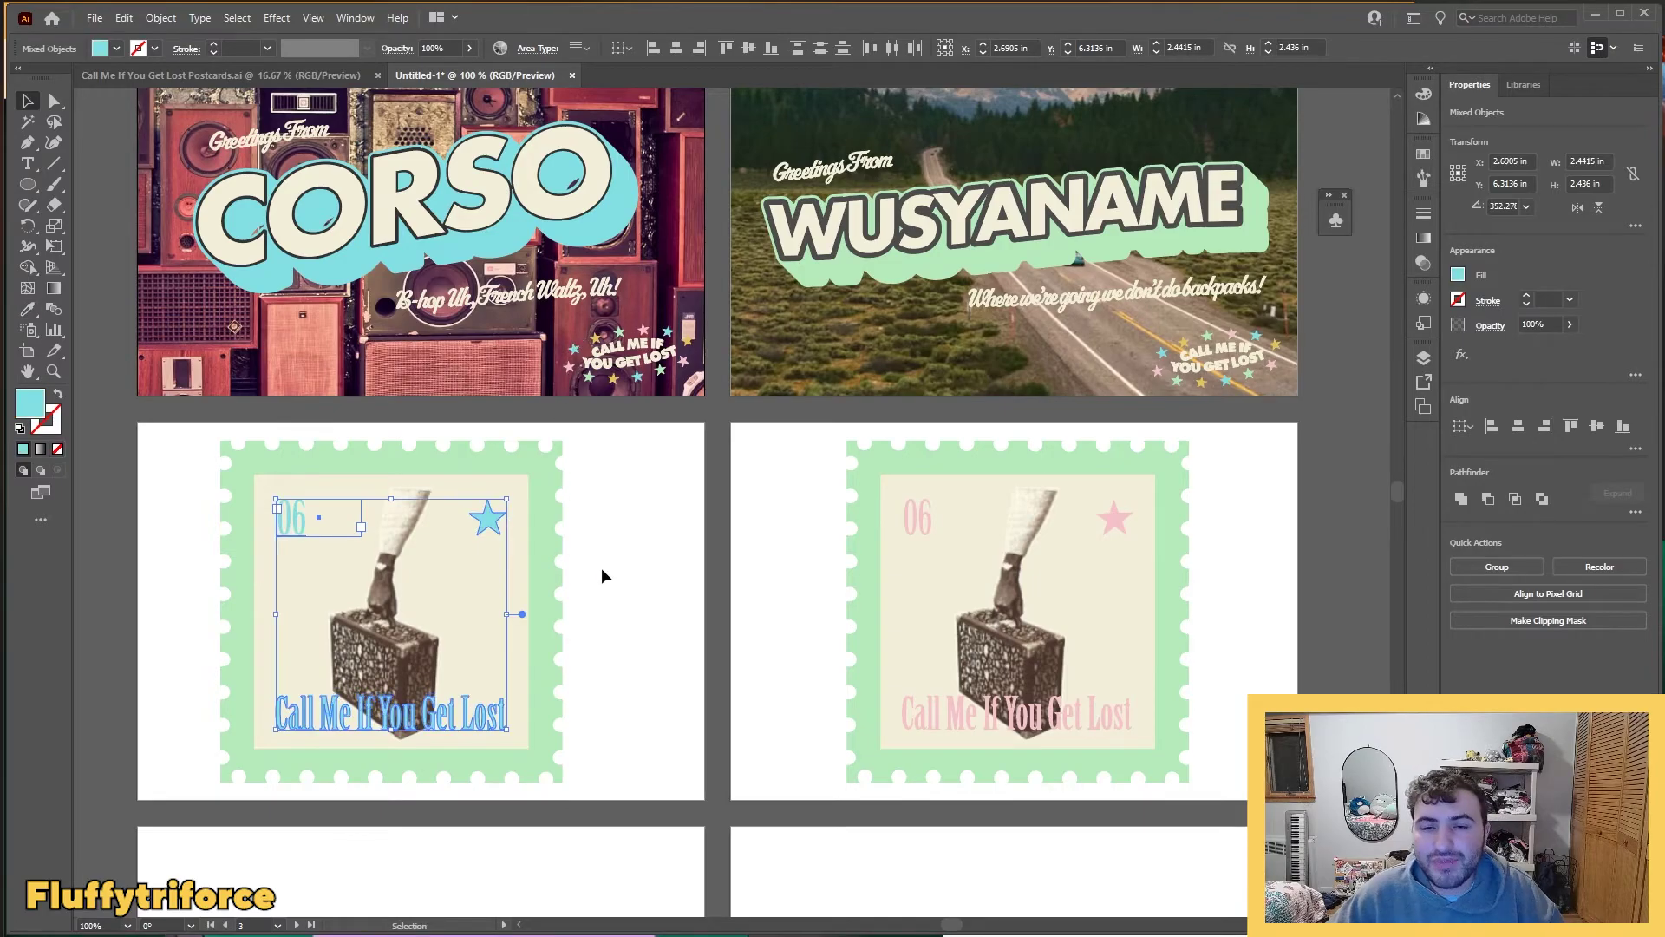
Step: Fill the copied stamp's perforated frame with pink sampled from a star on the CORSO postcard
click(601, 567)
click(552, 575)
key(i)
click(642, 361)
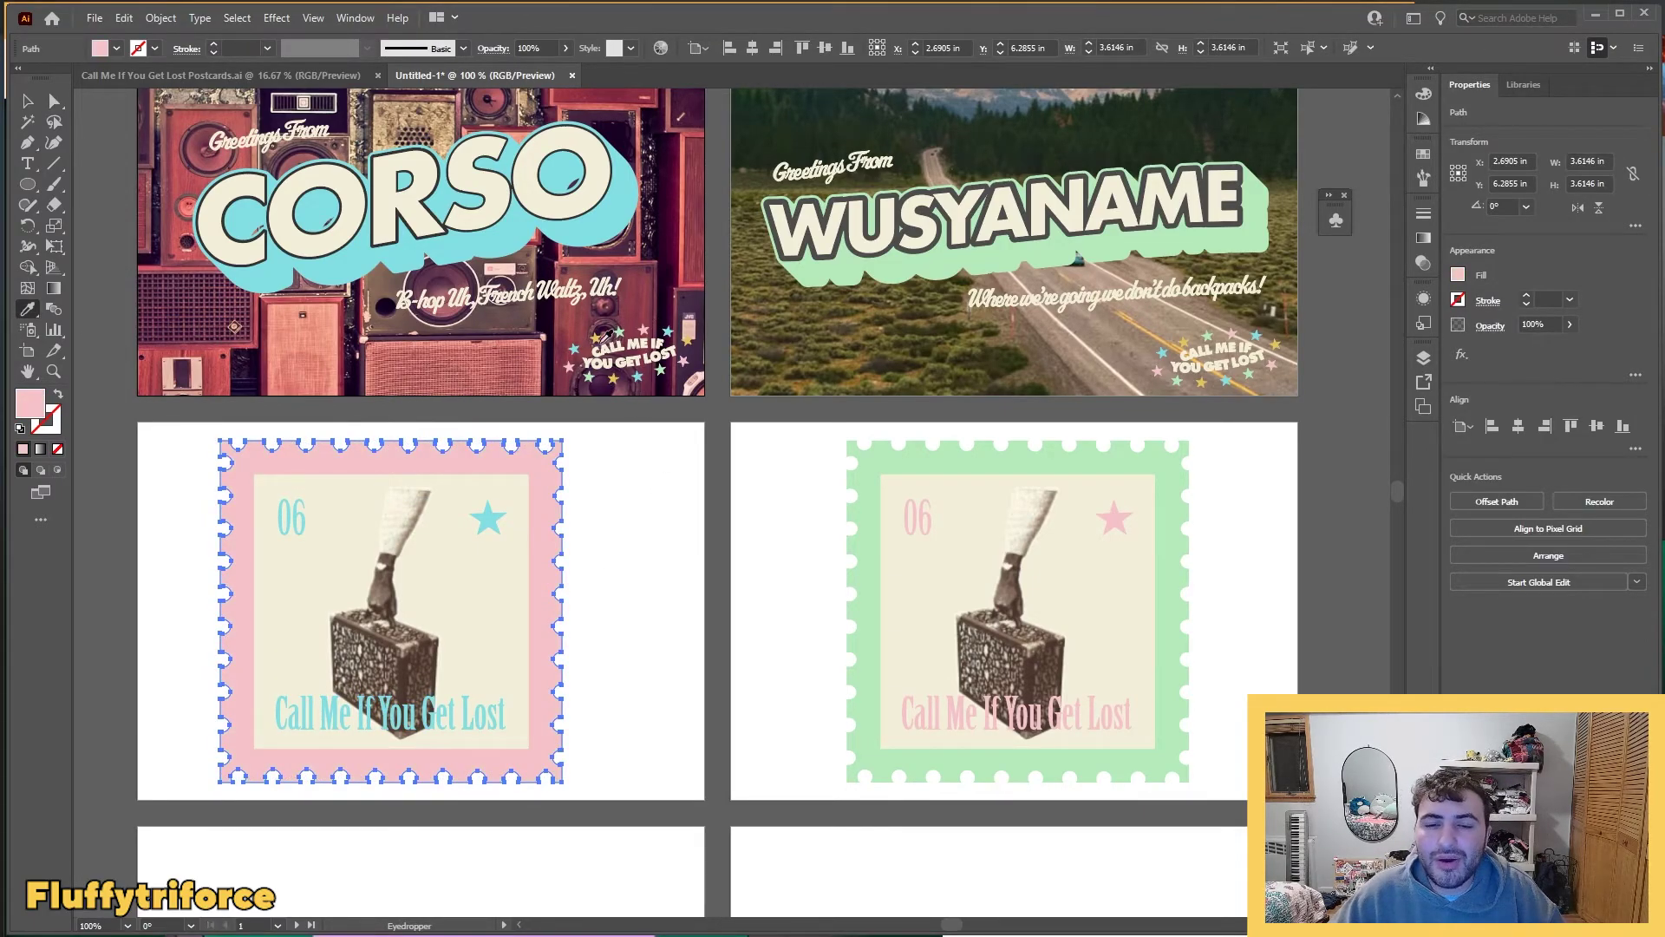
click(598, 337)
key(ctrl+z)
key(v)
click(680, 557)
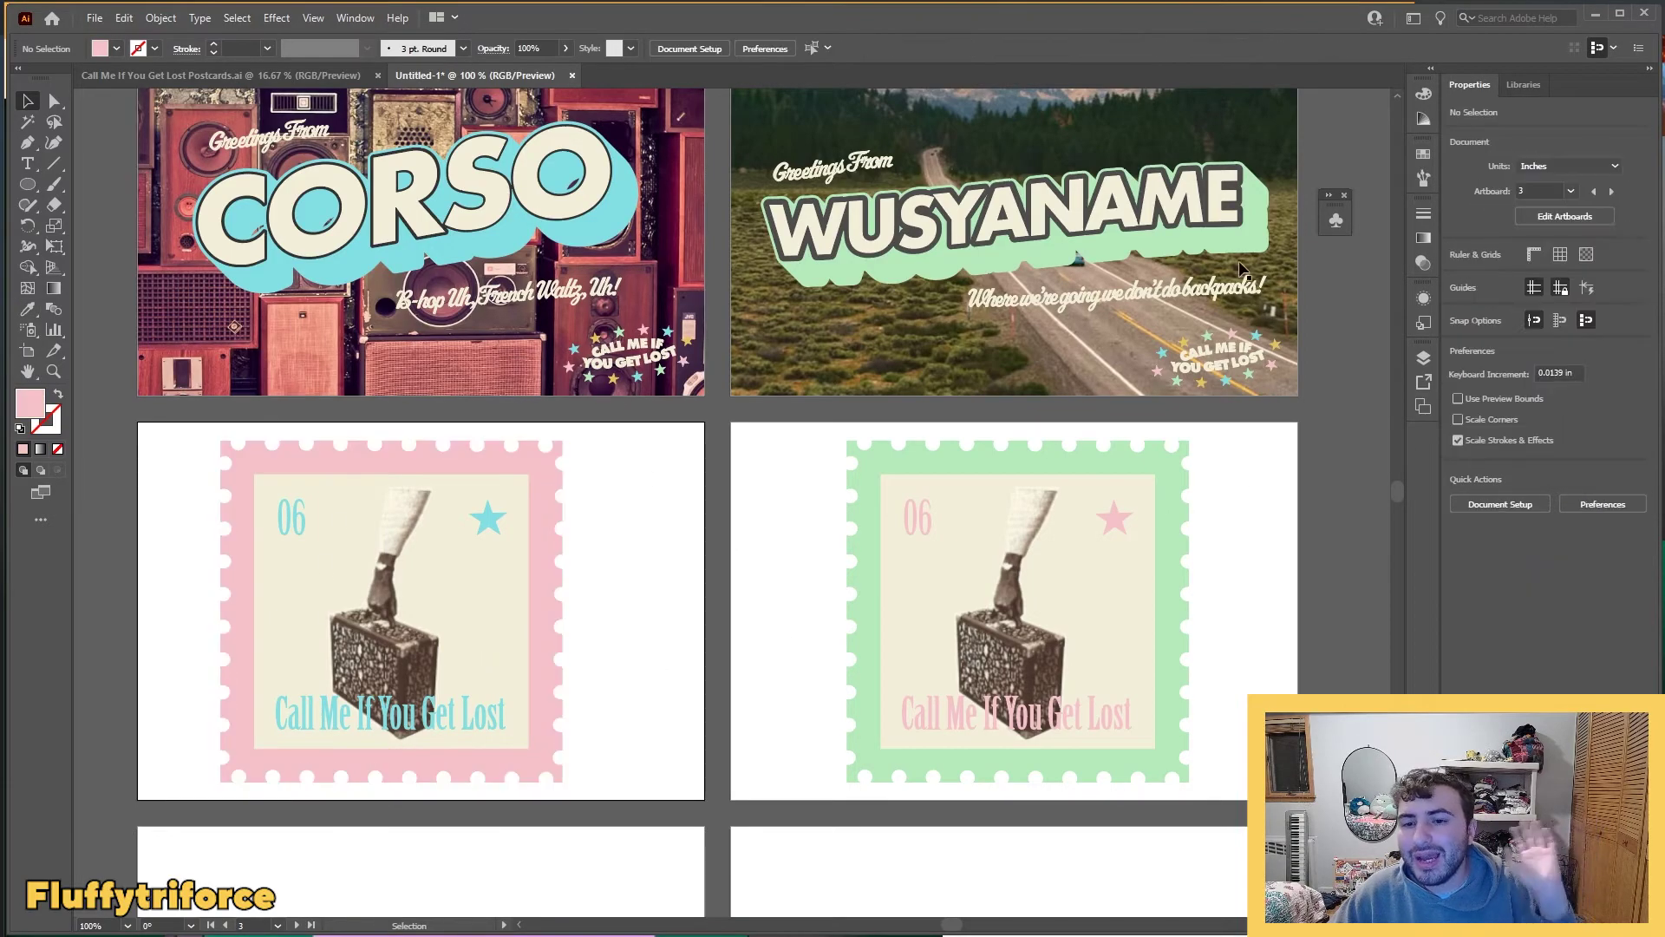
scroll(724, 409, up, 3)
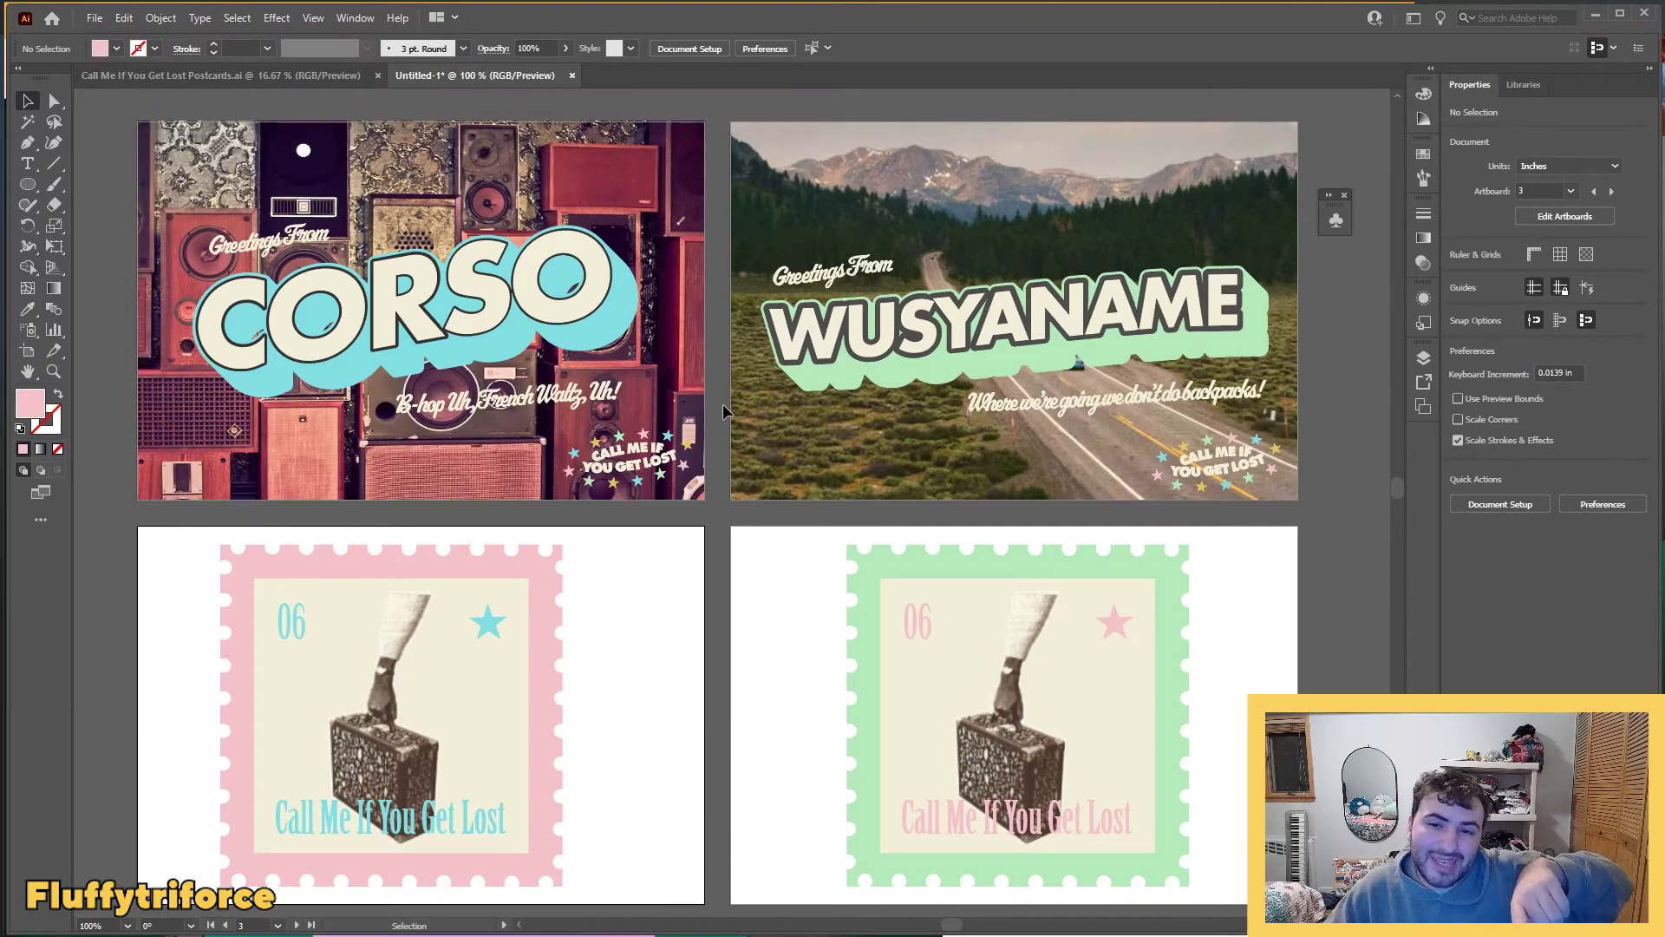